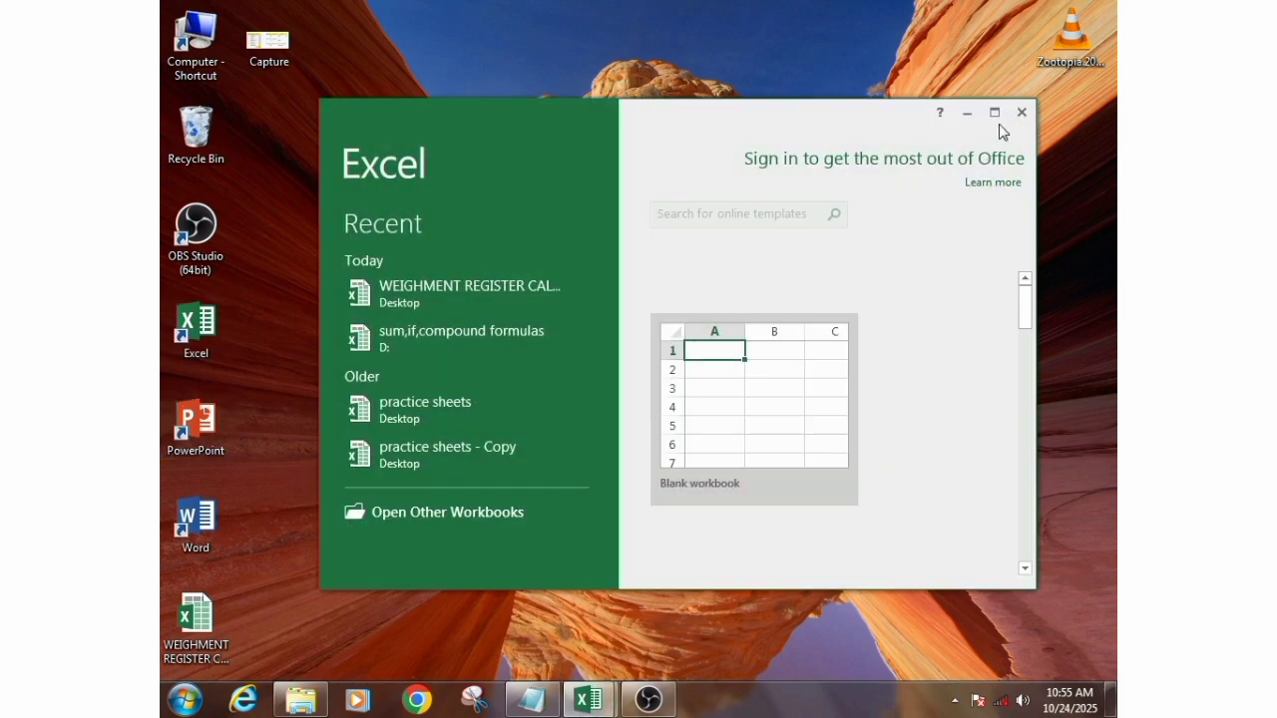
Maximize the Excel window and look at where existing workbooks can be opened from, including browsing the Documents library
click(995, 112)
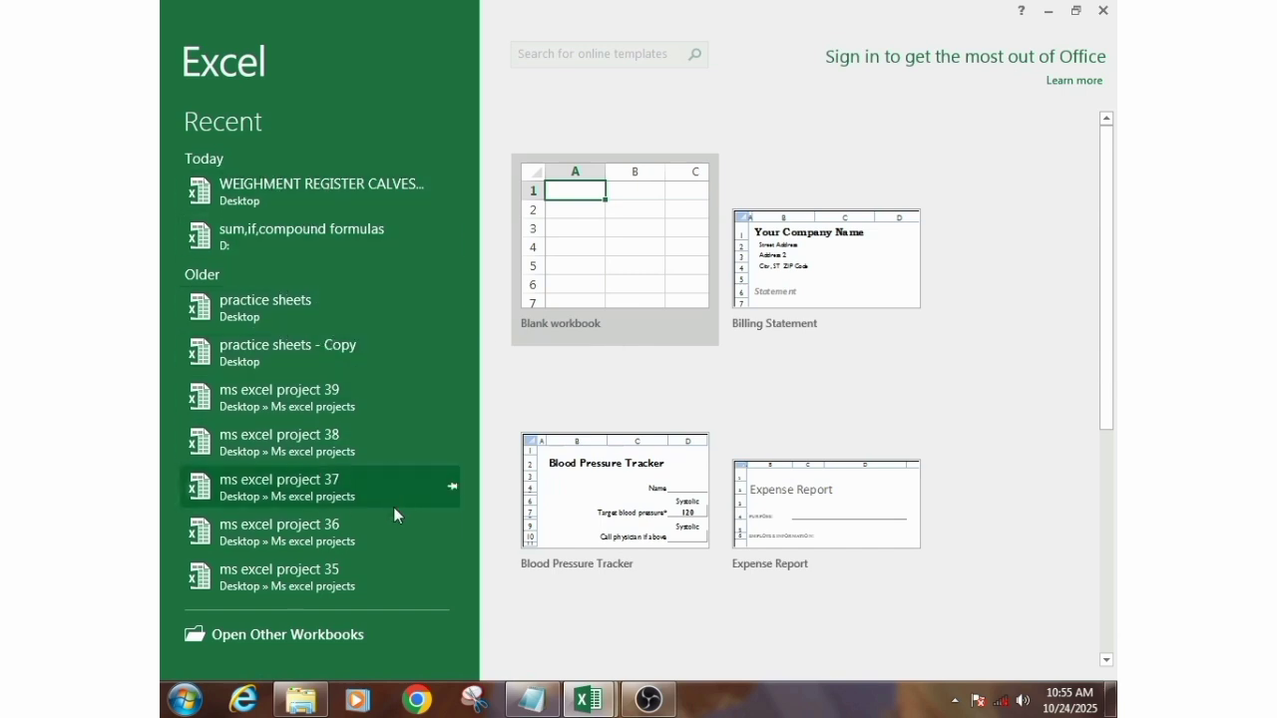
click(309, 644)
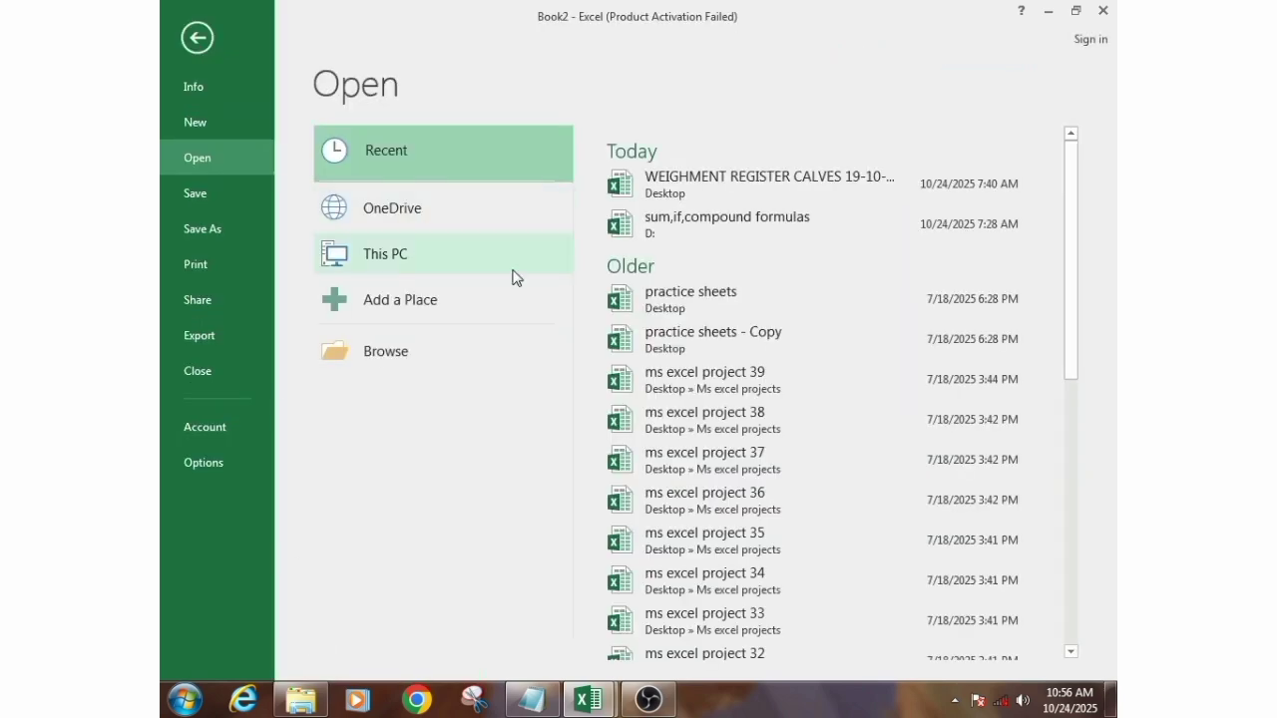
click(408, 365)
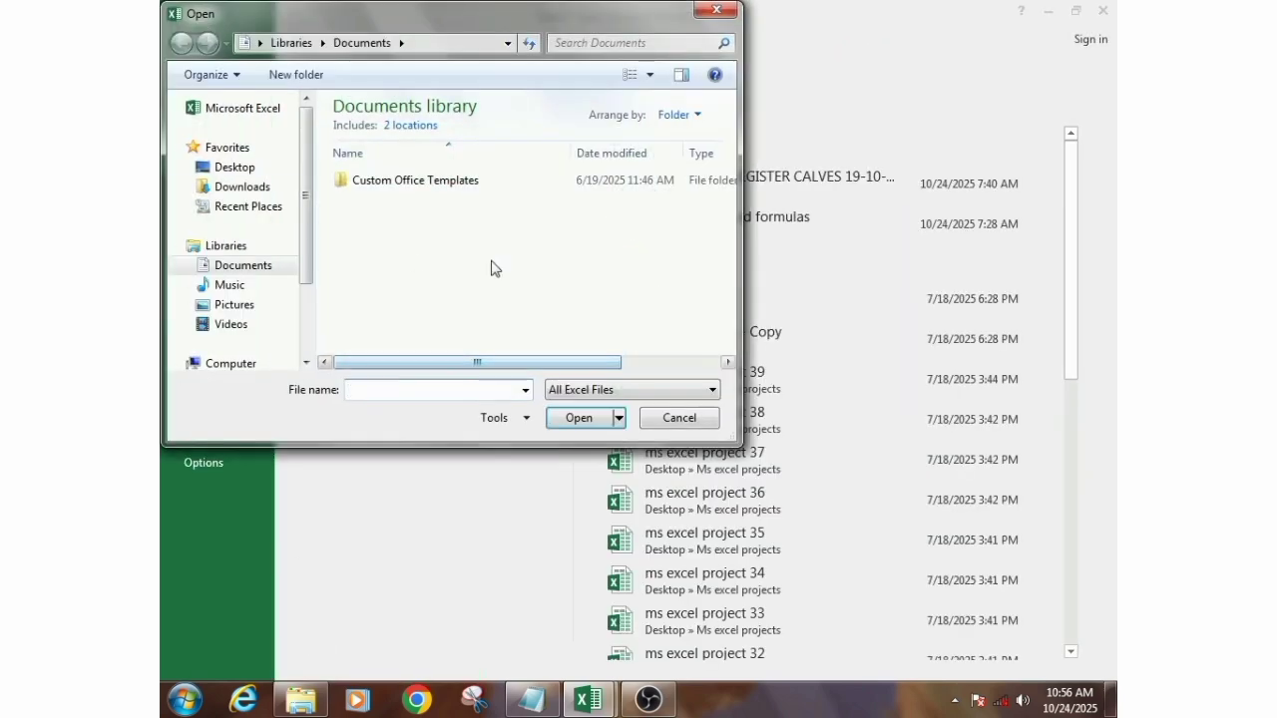
click(716, 9)
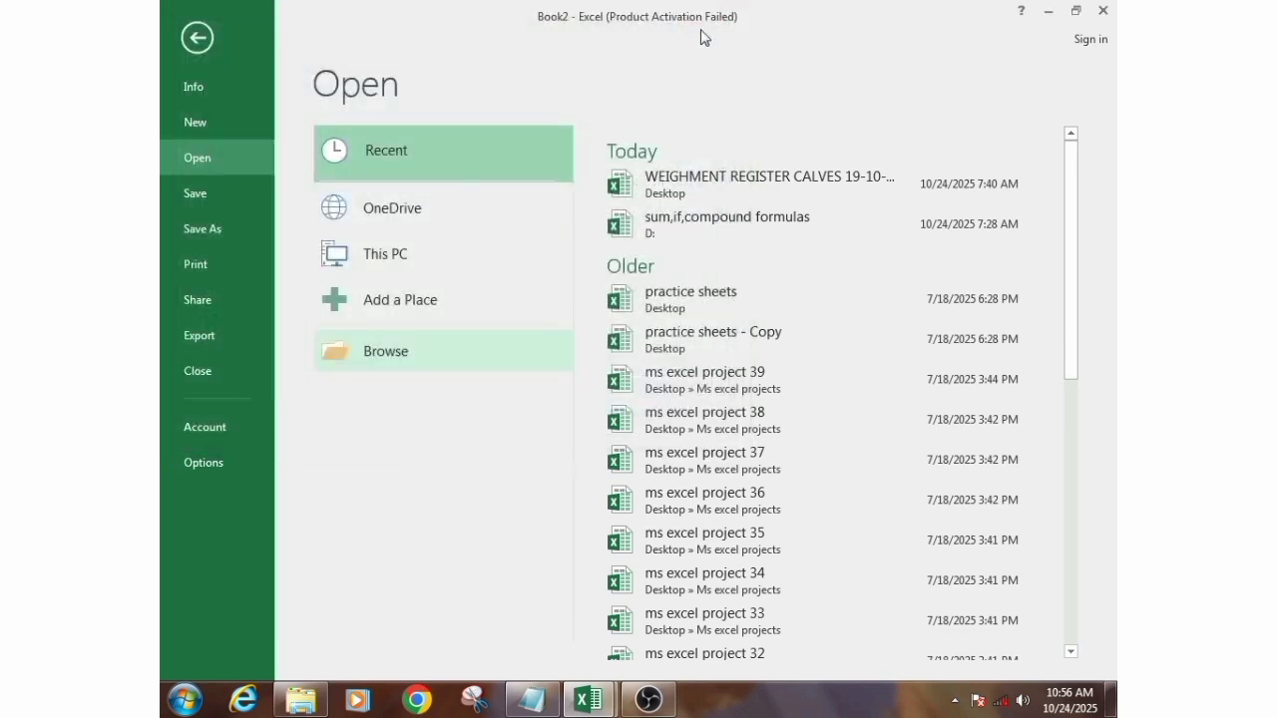
Create a new blank workbook and select cell D5
click(219, 121)
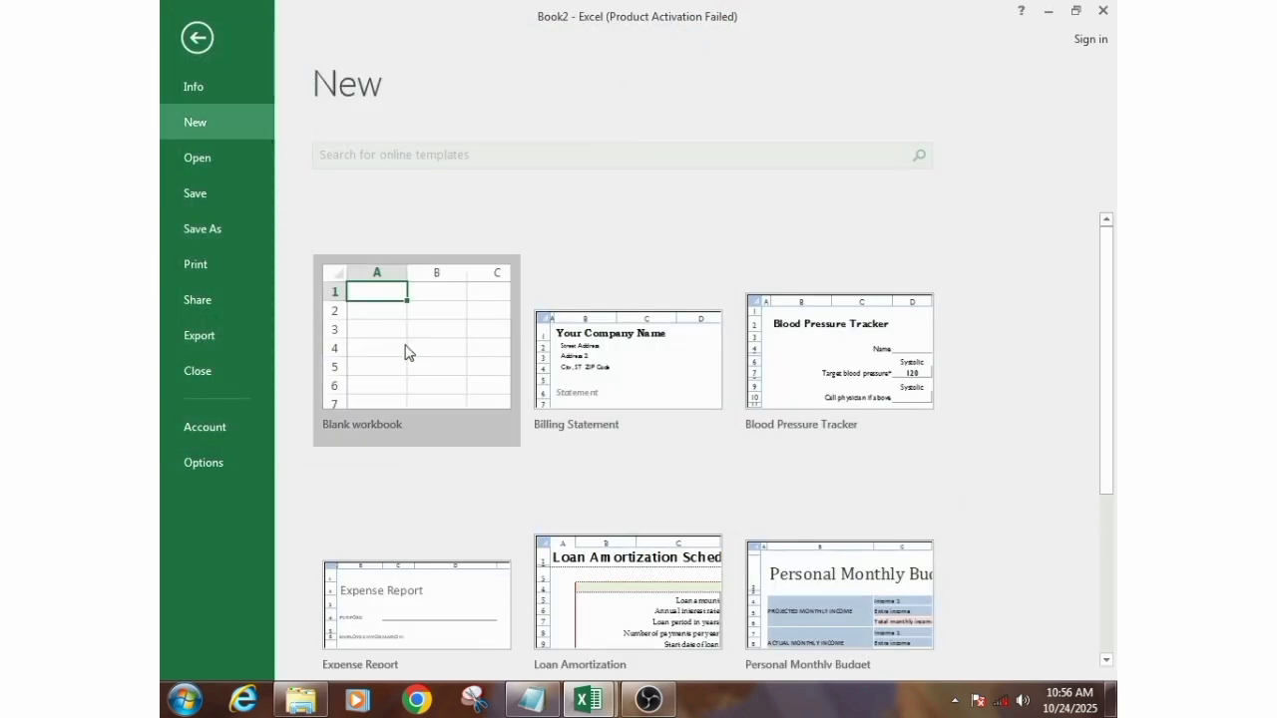
scroll(778, 527, down, 3)
scroll(665, 489, up, 3)
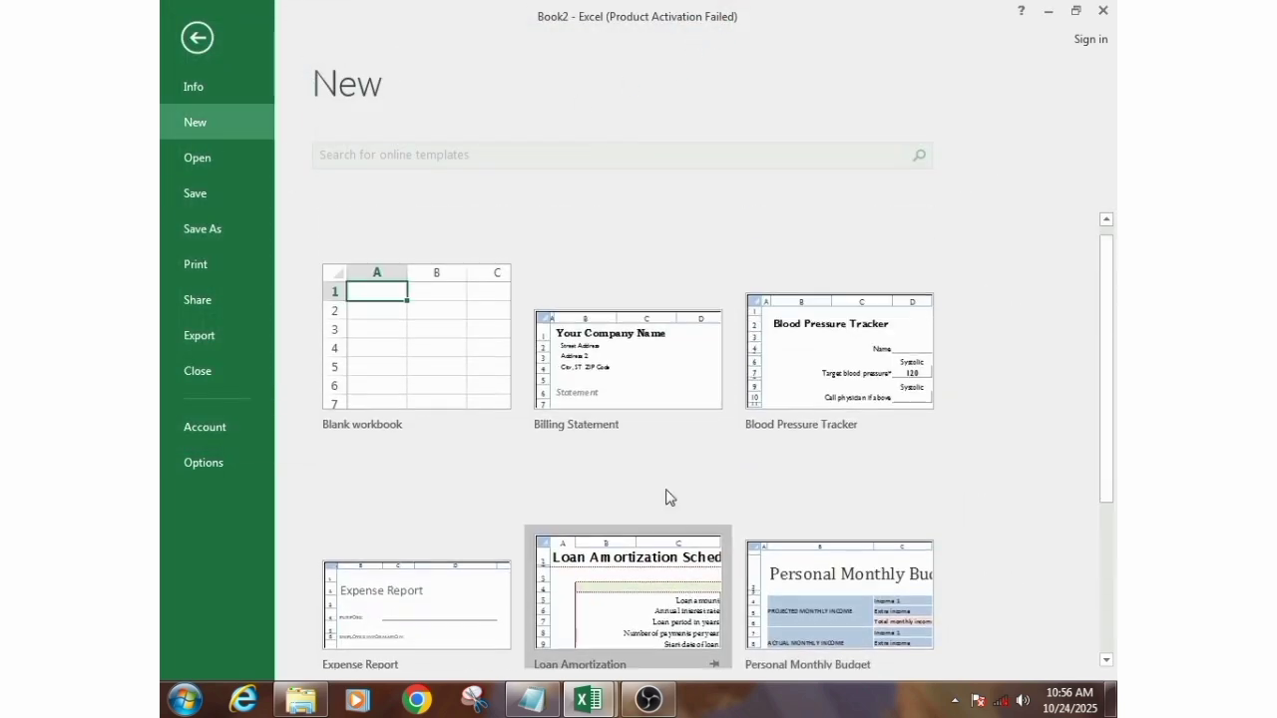
click(445, 385)
click(417, 319)
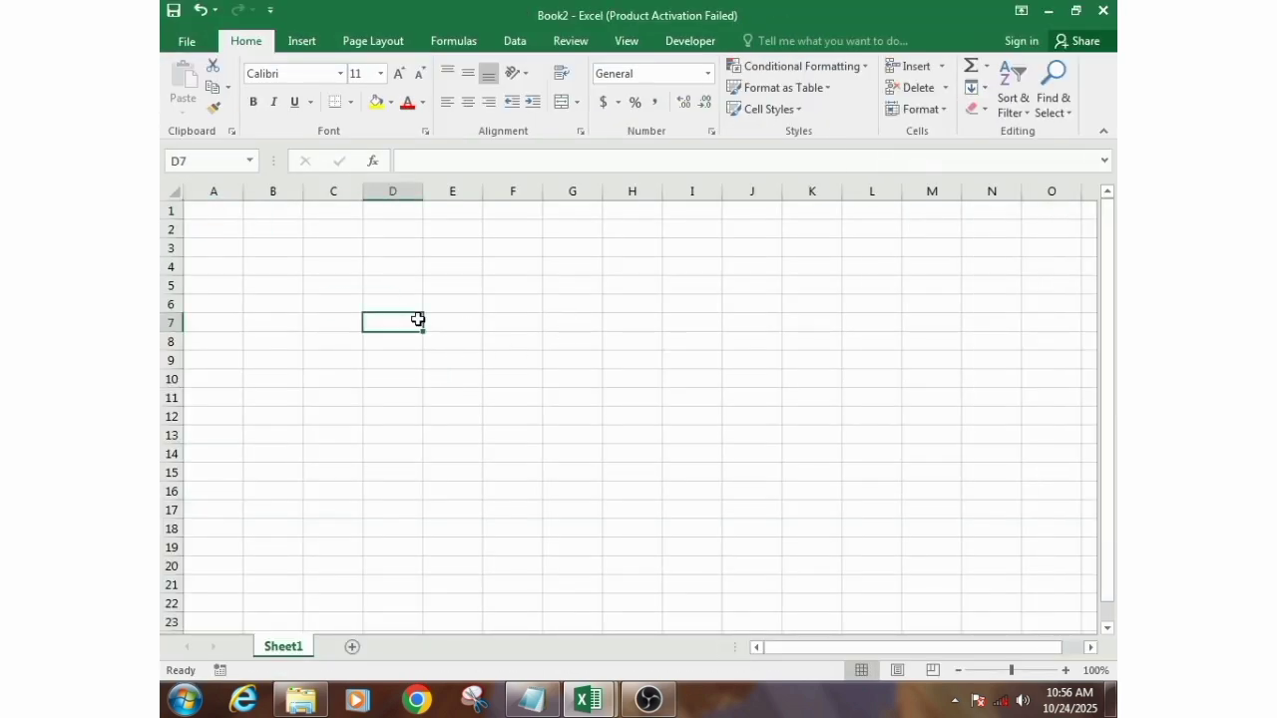
click(410, 287)
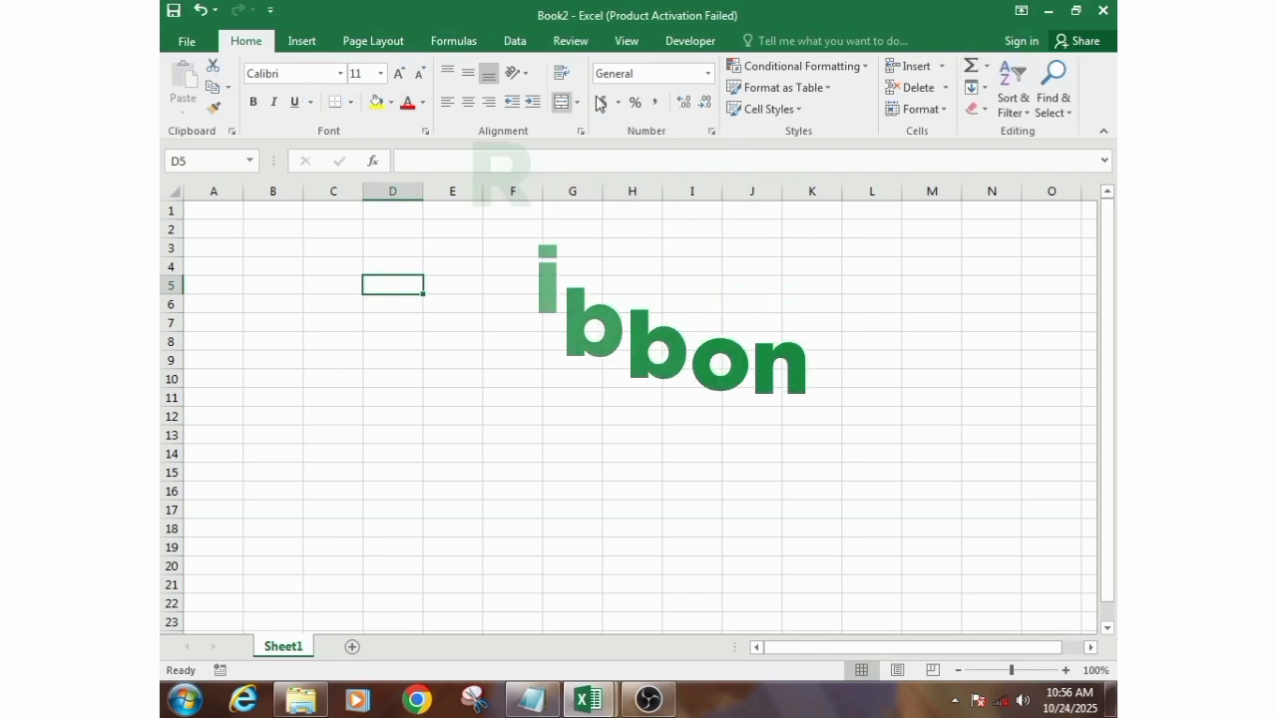
Examine the ribbon's Insert, Page Layout and Formulas commands, ending on the Home commands
click(301, 43)
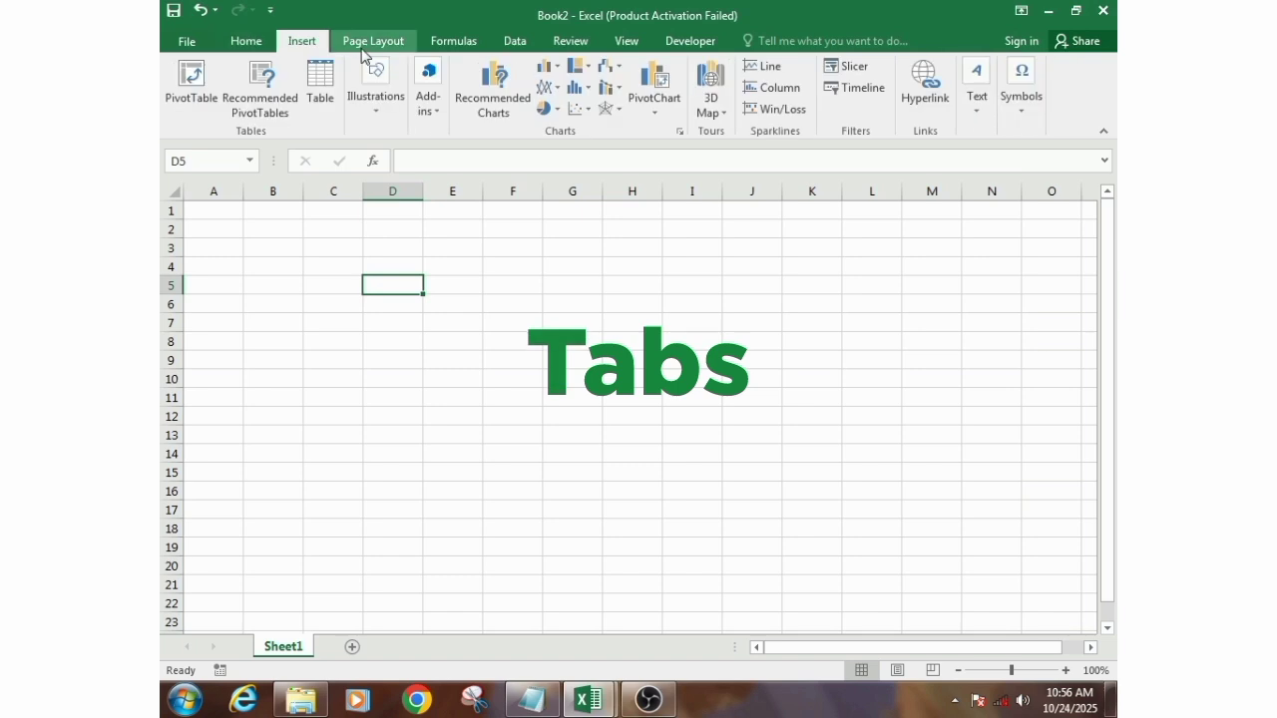
click(385, 48)
click(461, 50)
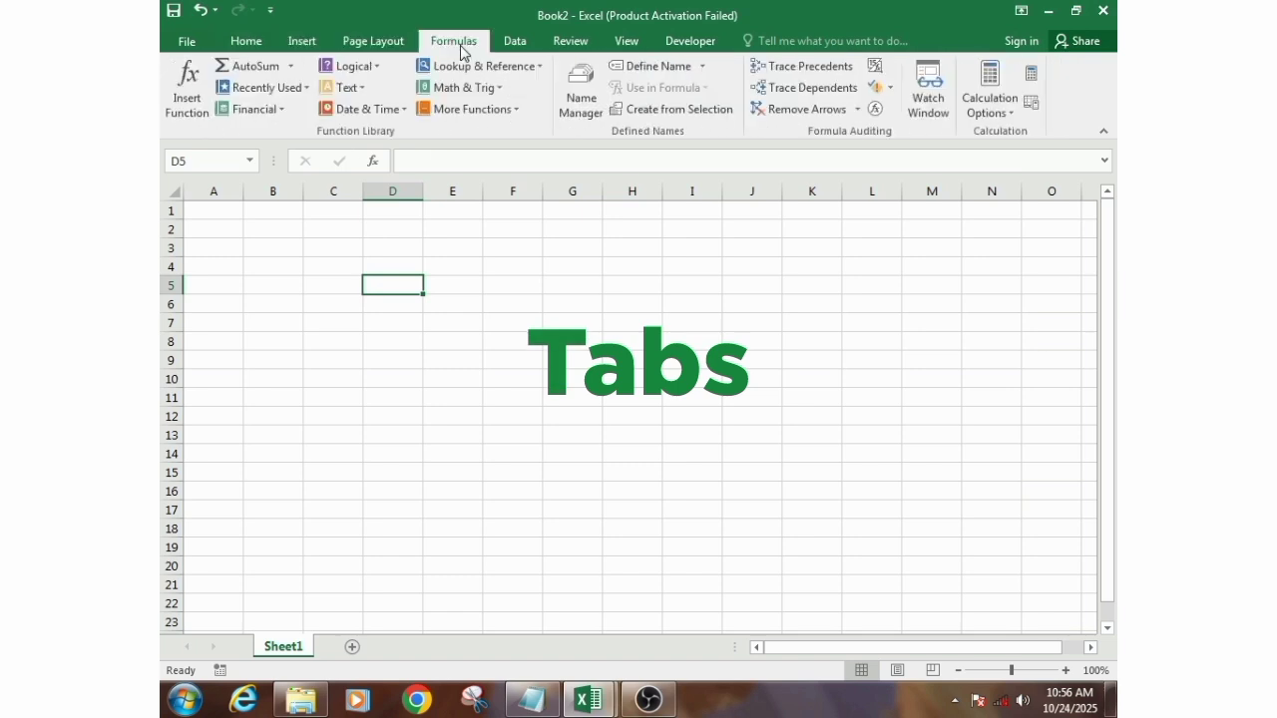
click(247, 45)
click(394, 41)
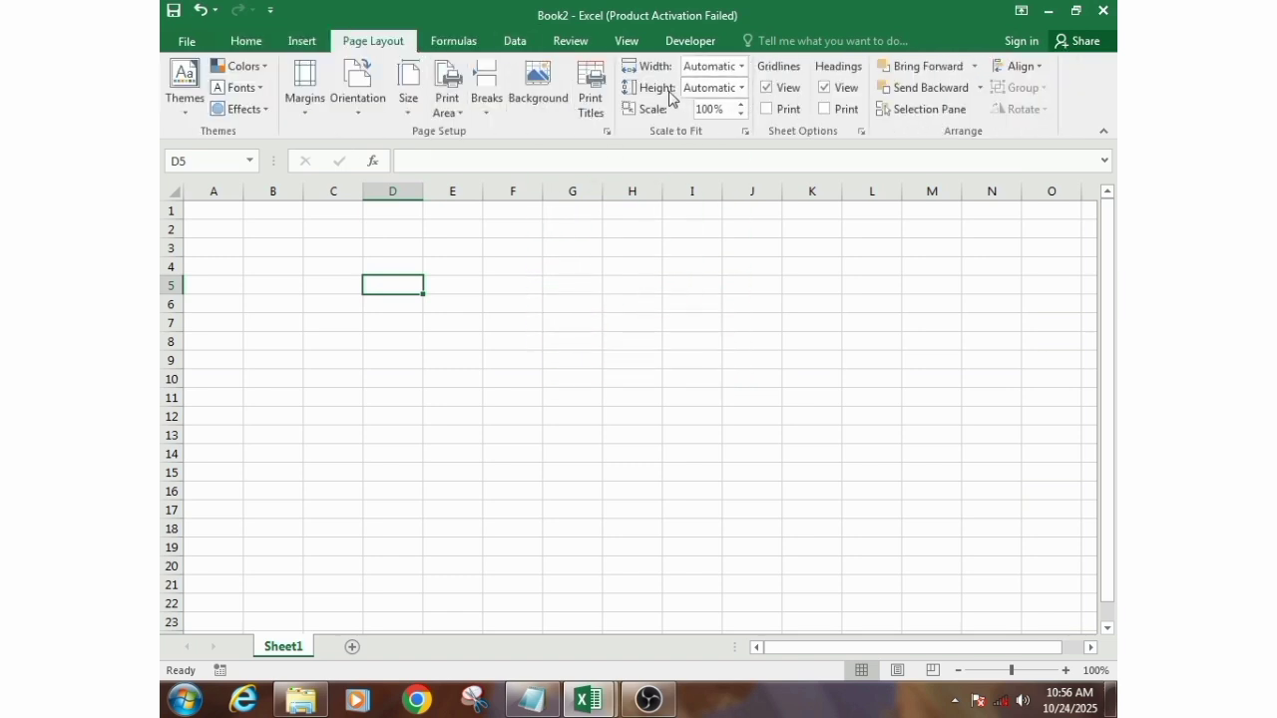
click(232, 47)
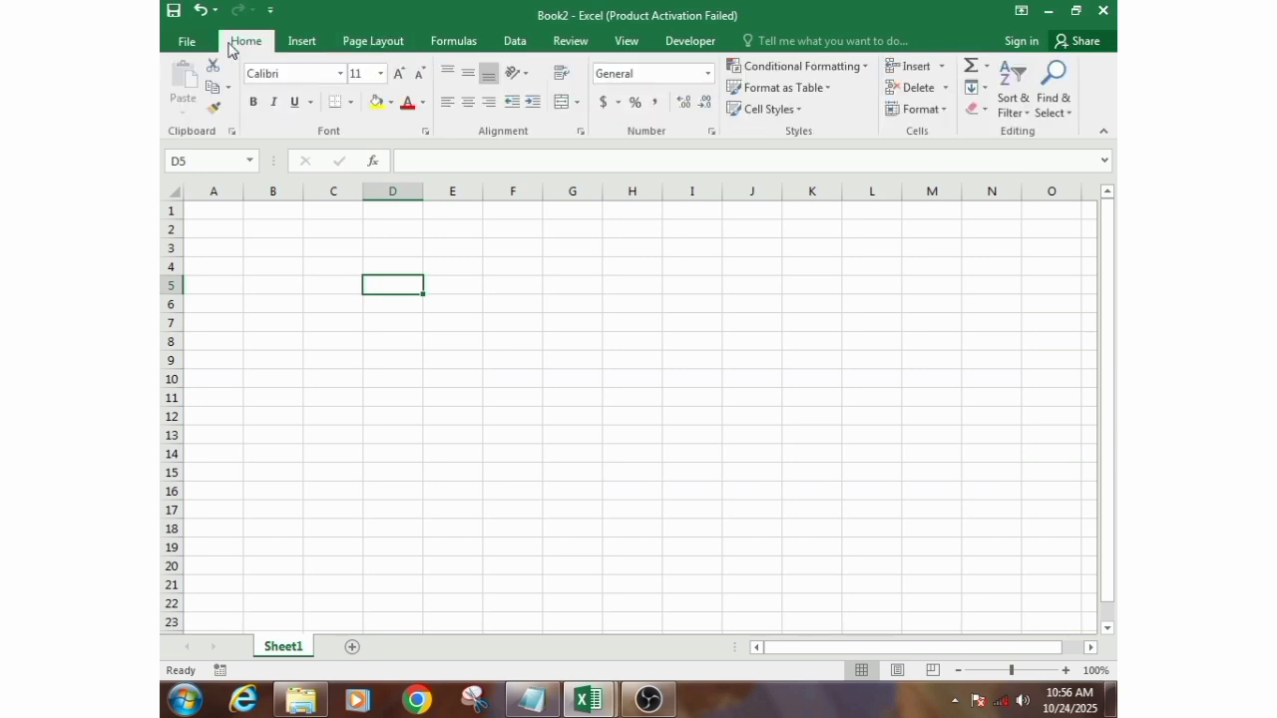
Zoom the worksheet in to 150% and back out to 100%
click(1064, 672)
click(1064, 671)
click(1065, 671)
click(1064, 671)
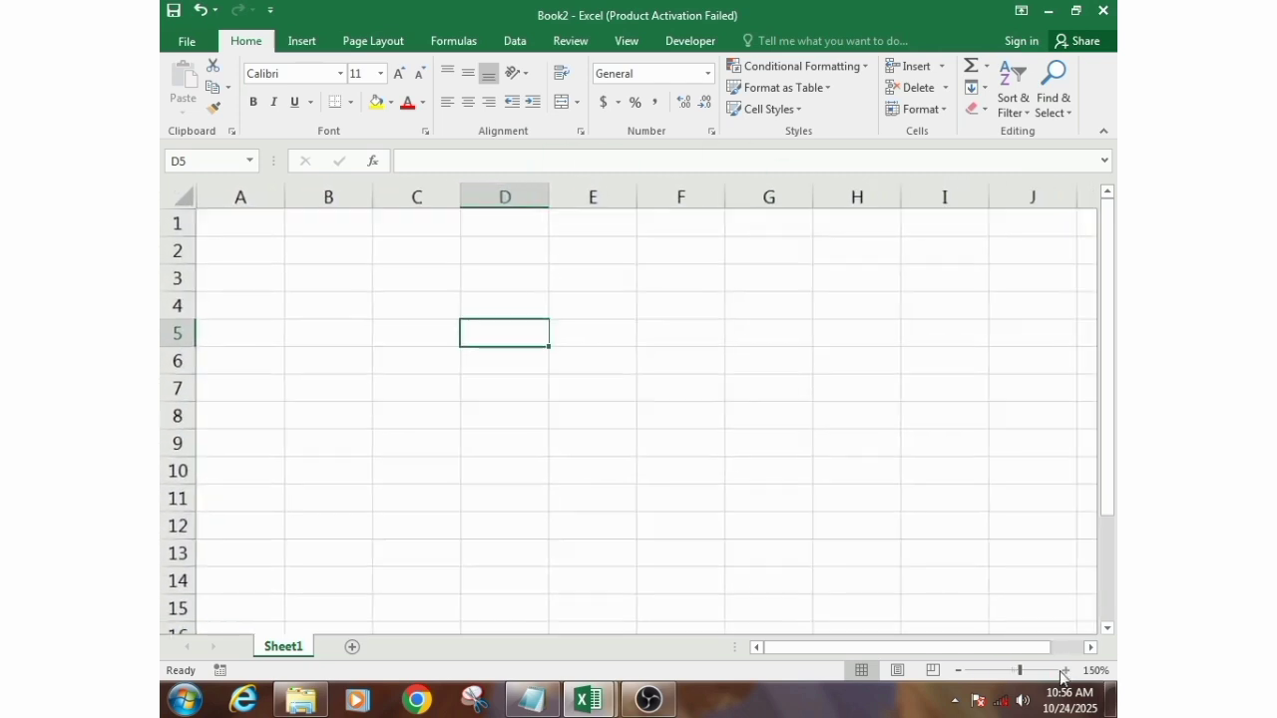
click(959, 671)
click(958, 672)
click(959, 671)
click(959, 671)
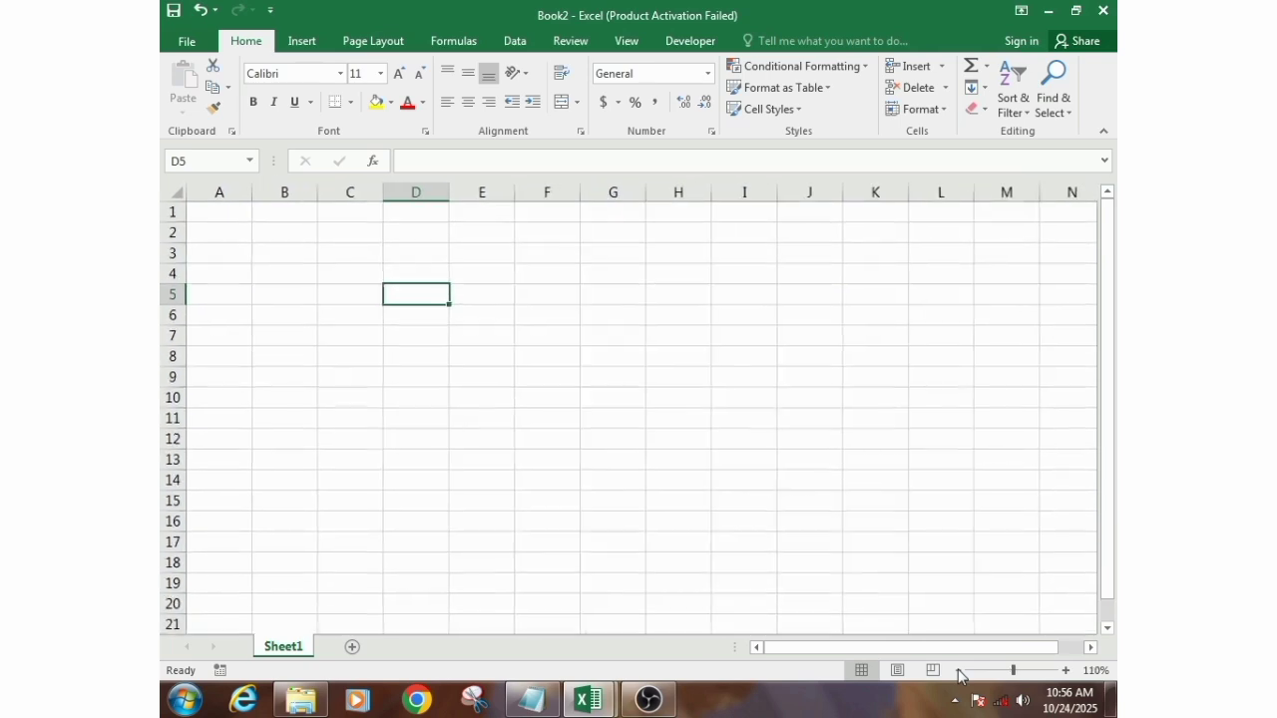
click(958, 672)
Examine how the grid is divided into columns by selecting cell C1 and ending on the whole of column F
click(347, 214)
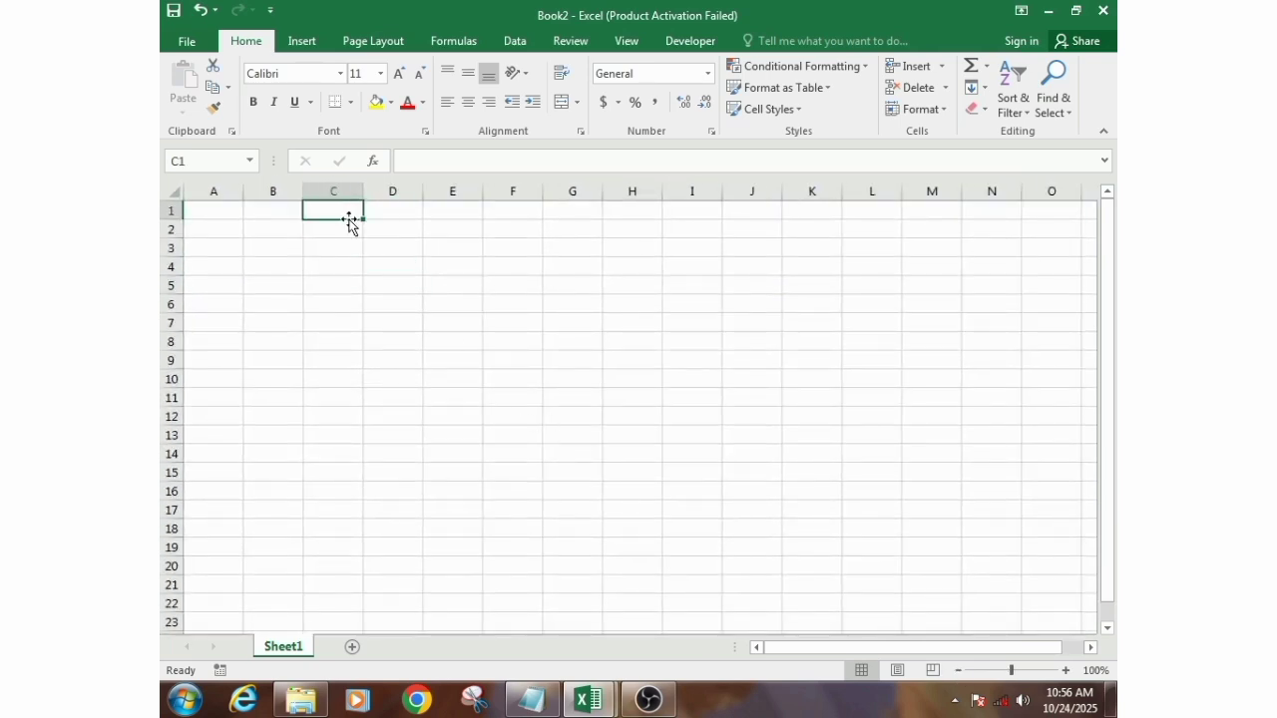
click(366, 308)
click(228, 193)
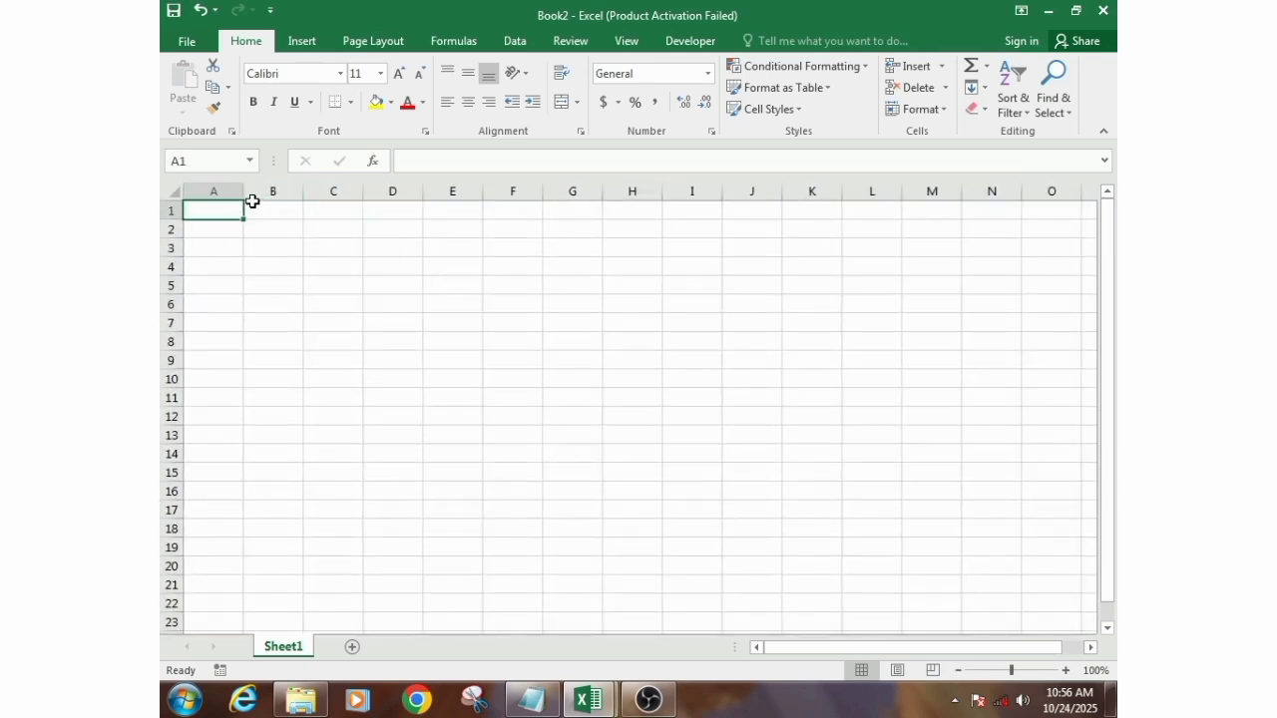
drag(250, 199, 438, 192)
click(519, 191)
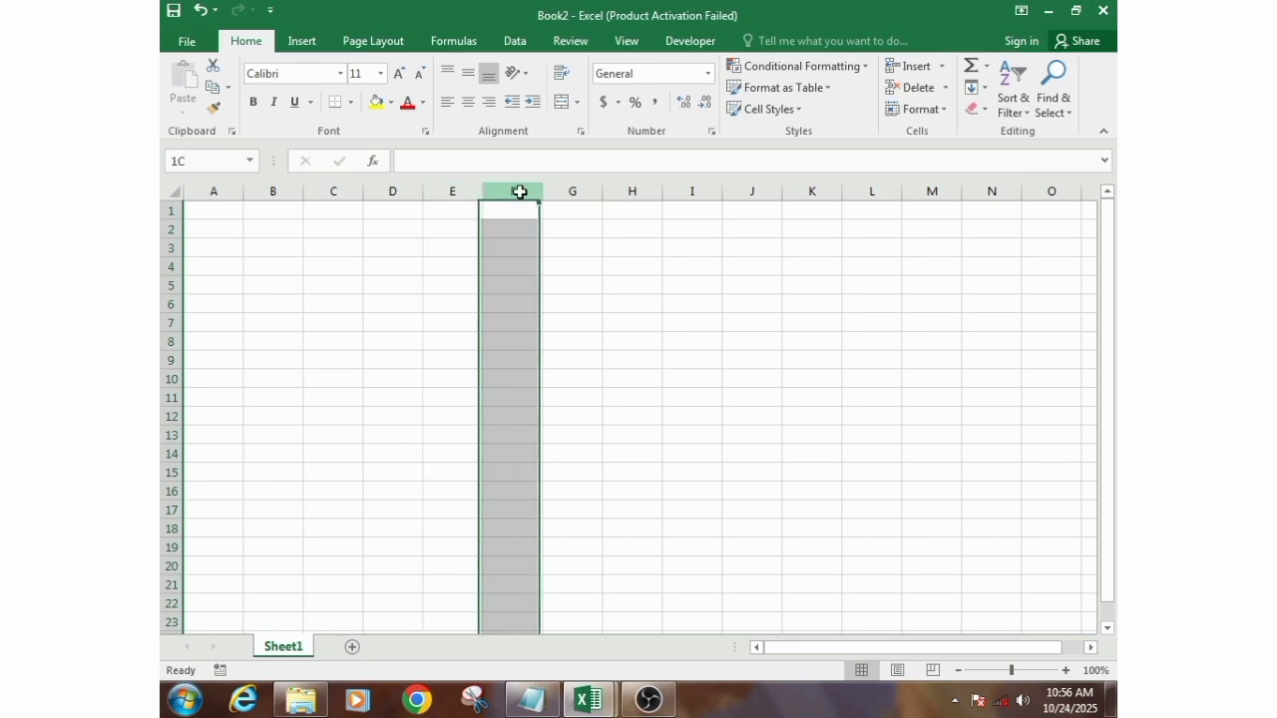
Select whole rows such as 6 and 3, and finish with the whole columns D and E
click(355, 242)
click(169, 252)
drag(169, 252, 185, 404)
click(169, 303)
click(172, 321)
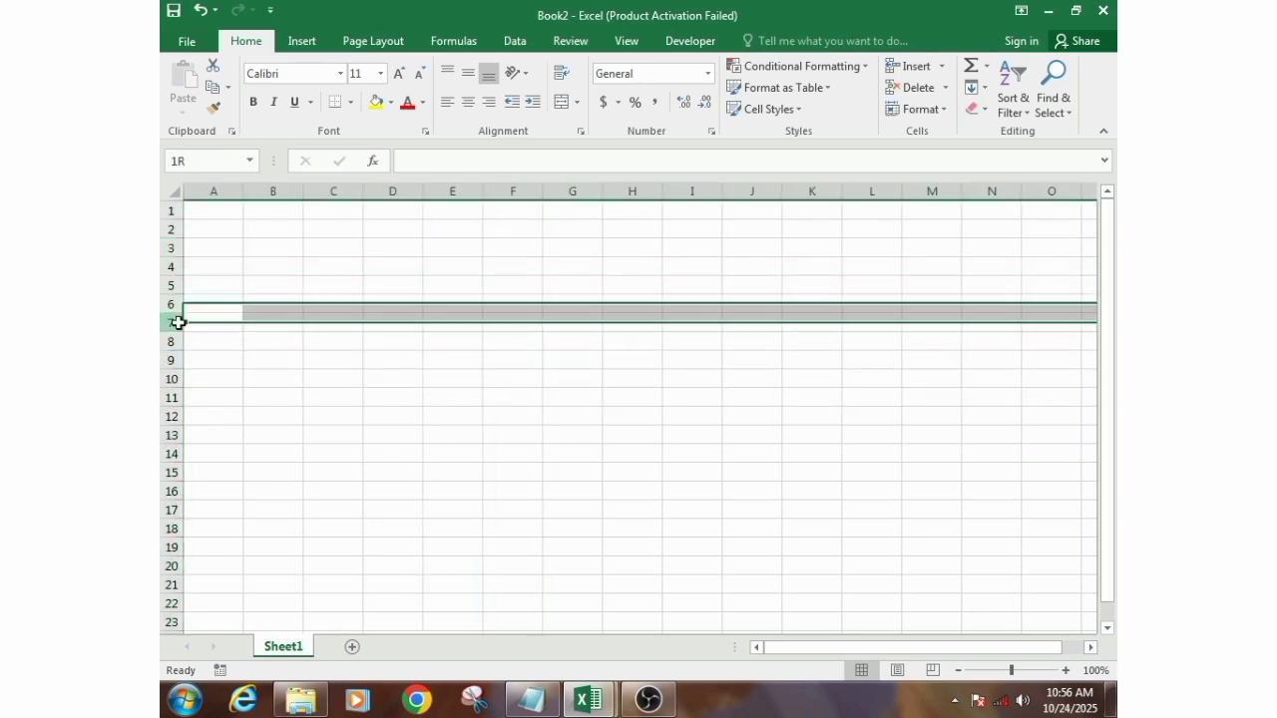
click(171, 249)
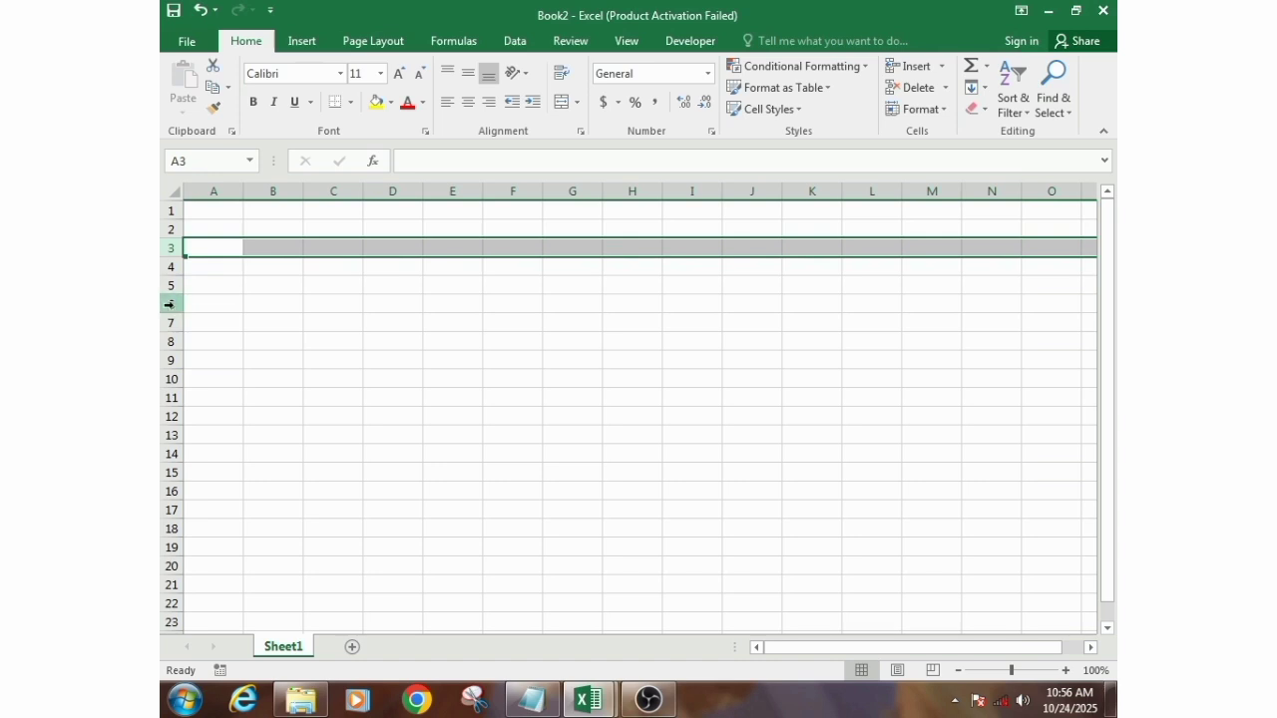
click(388, 190)
click(451, 191)
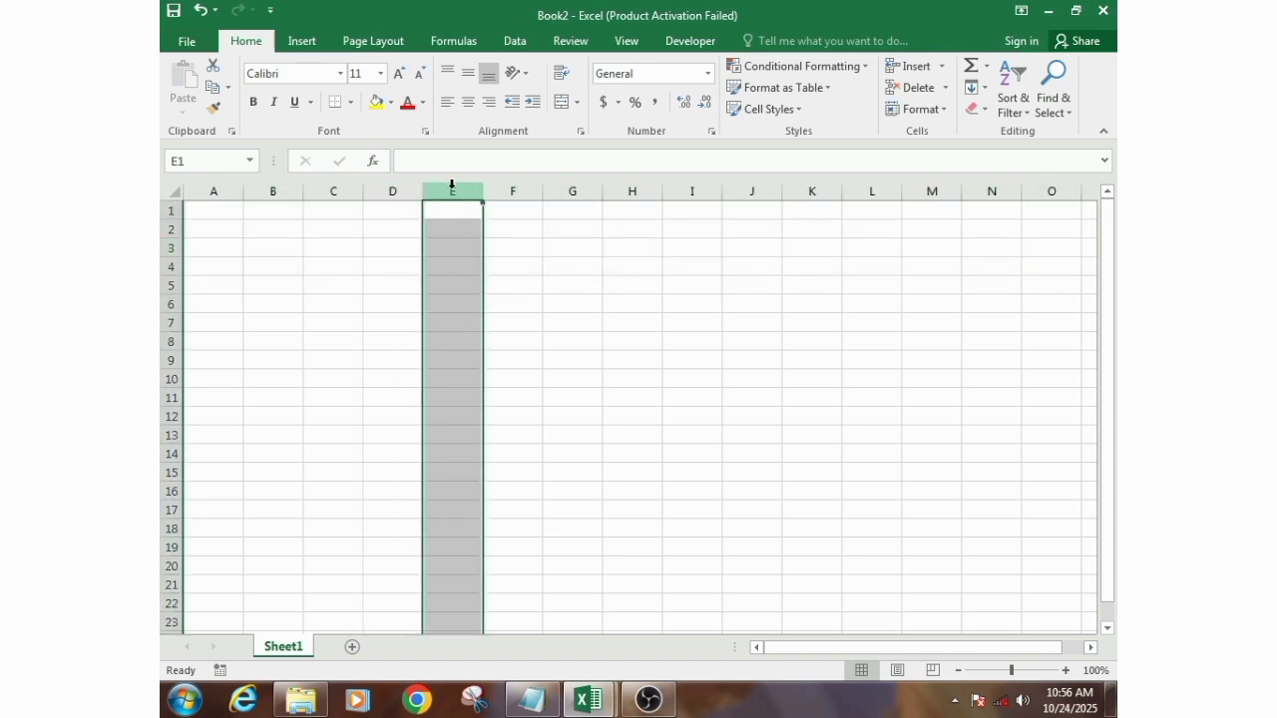
Move the active cell around the grid through G5 and C6 to C5
click(341, 267)
click(460, 286)
key(Right)
key(Right)
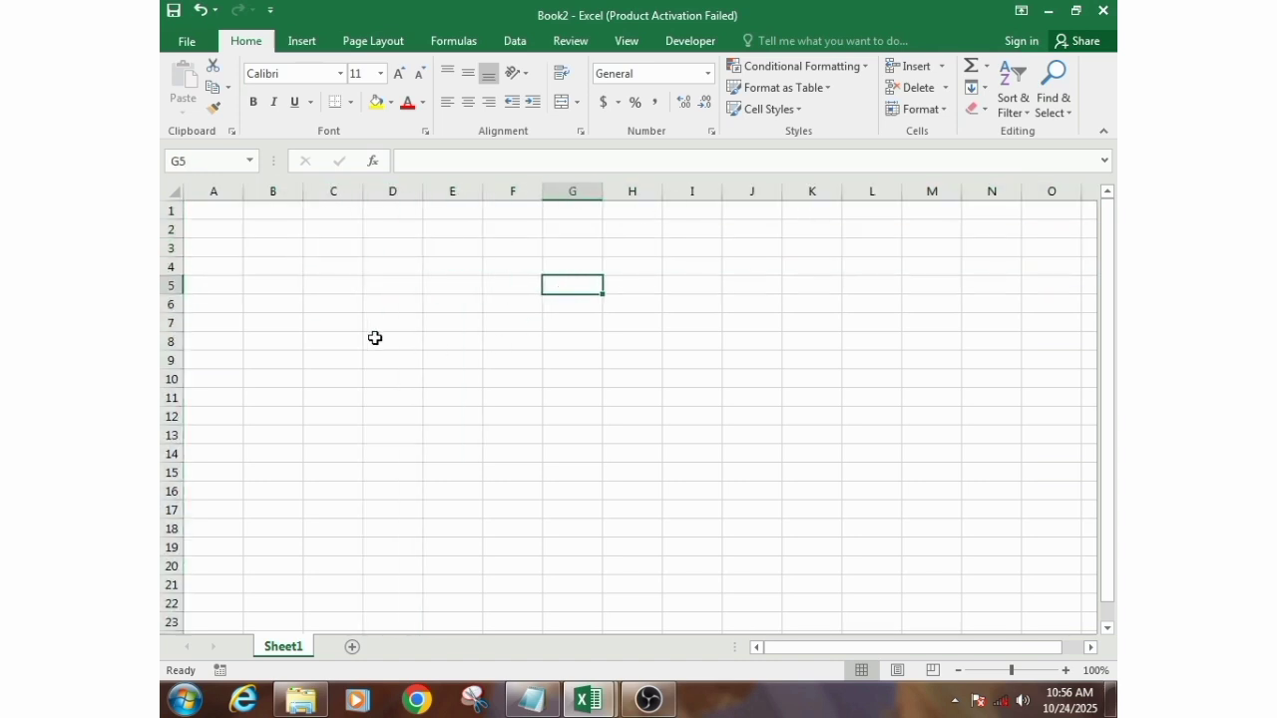
click(373, 339)
click(320, 307)
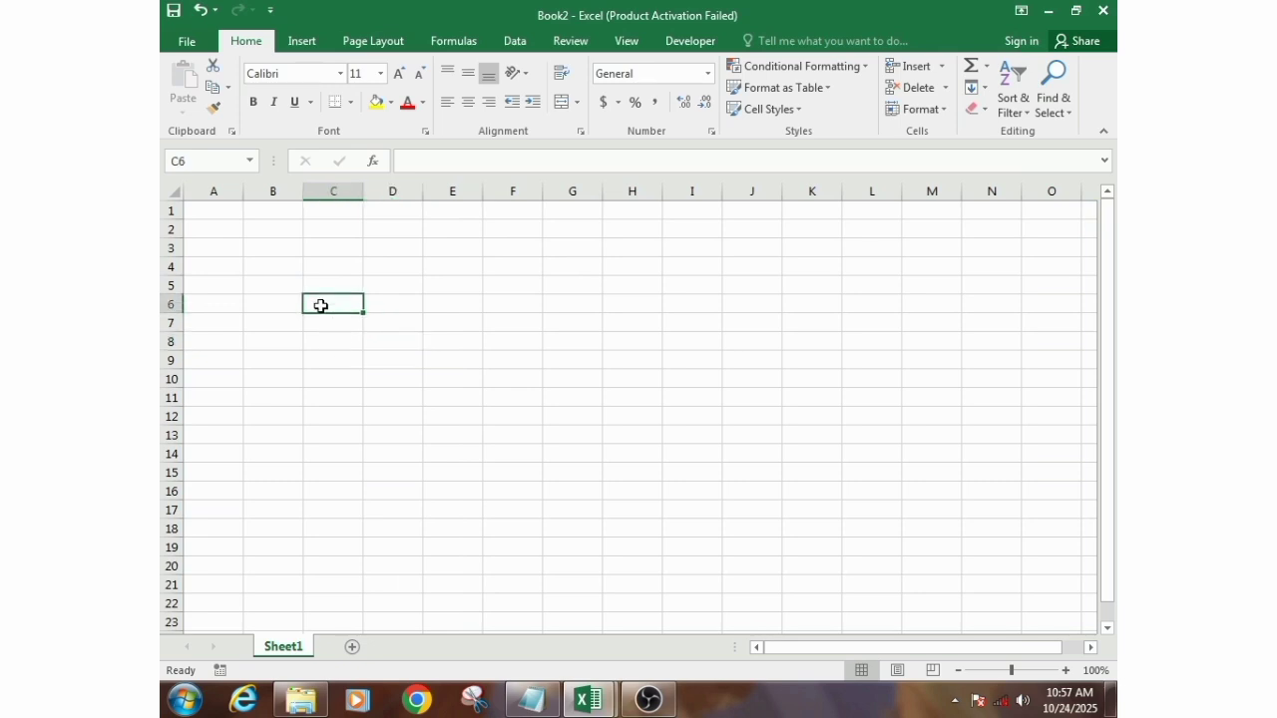
click(319, 287)
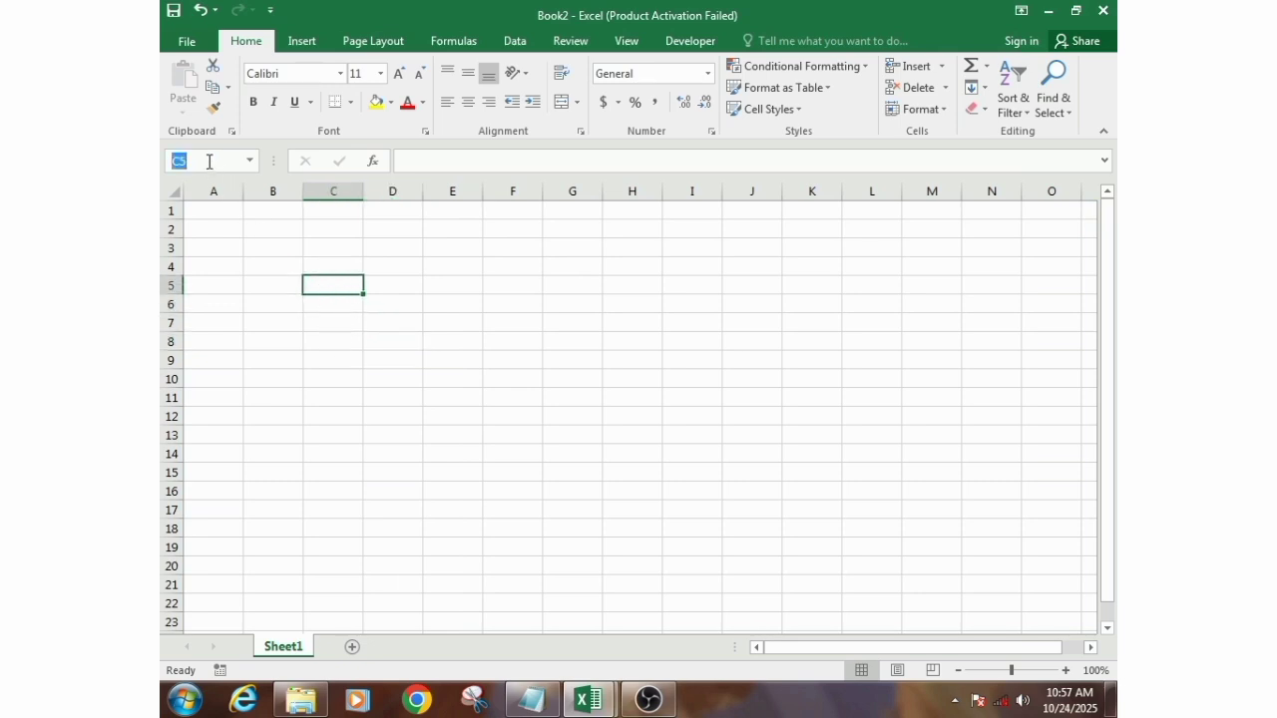
Examine the cell references of C3 and B2, and select the range B2:D9
click(321, 251)
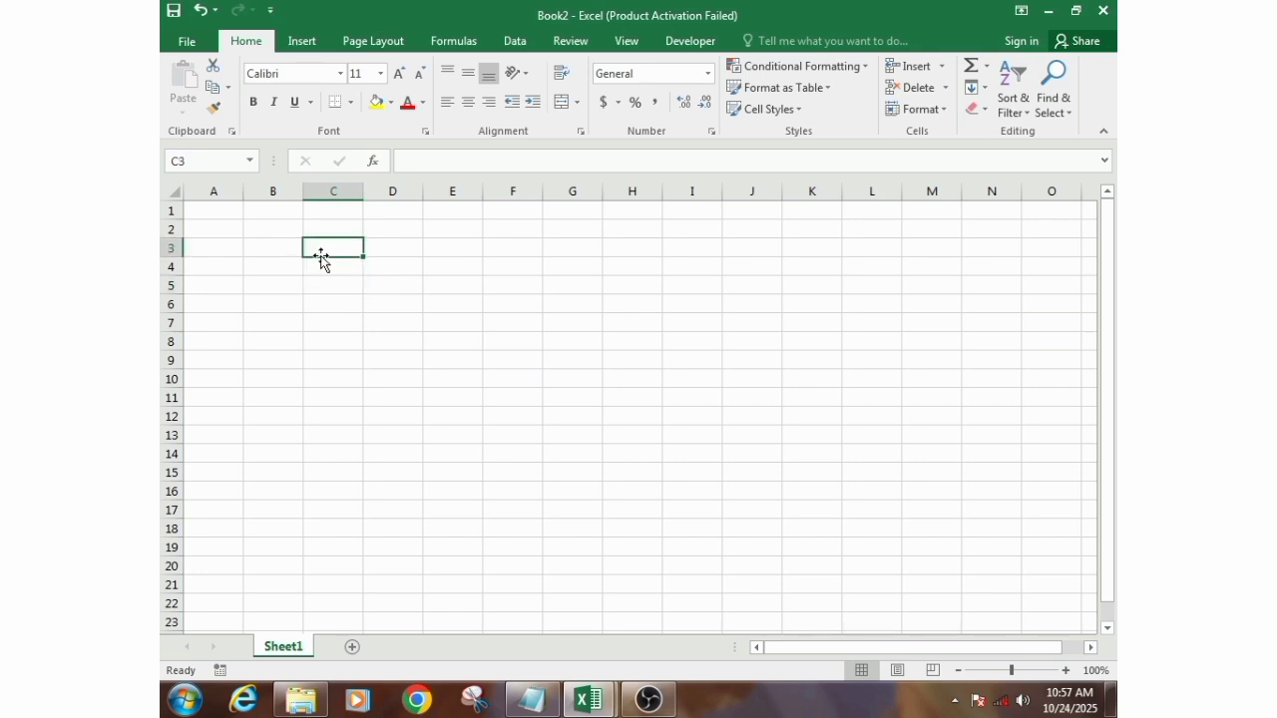
click(271, 223)
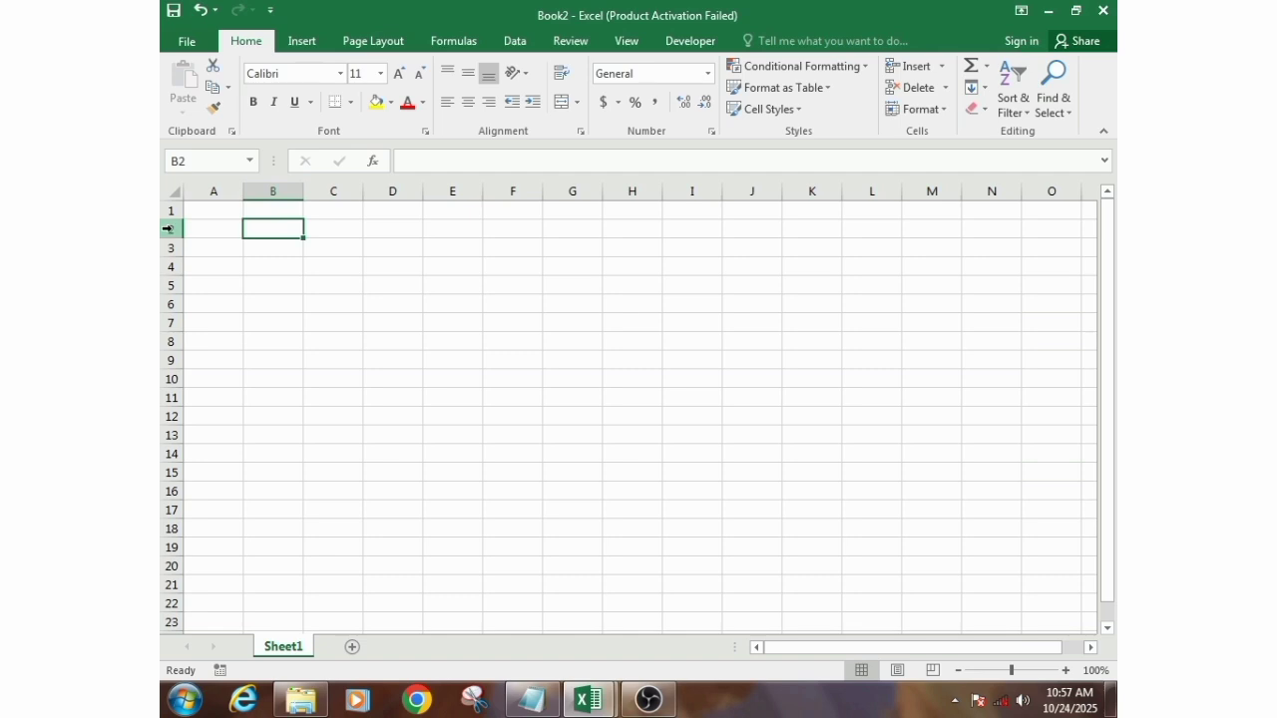
click(339, 232)
click(345, 248)
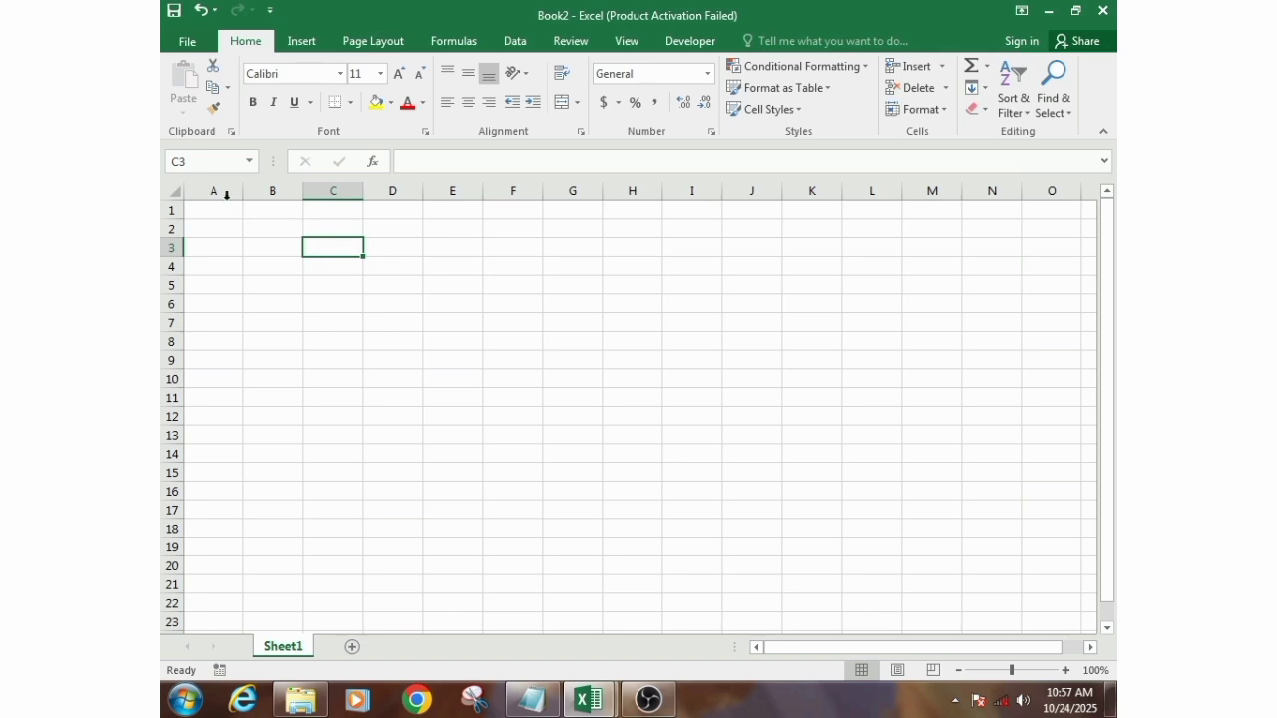
drag(276, 234, 374, 362)
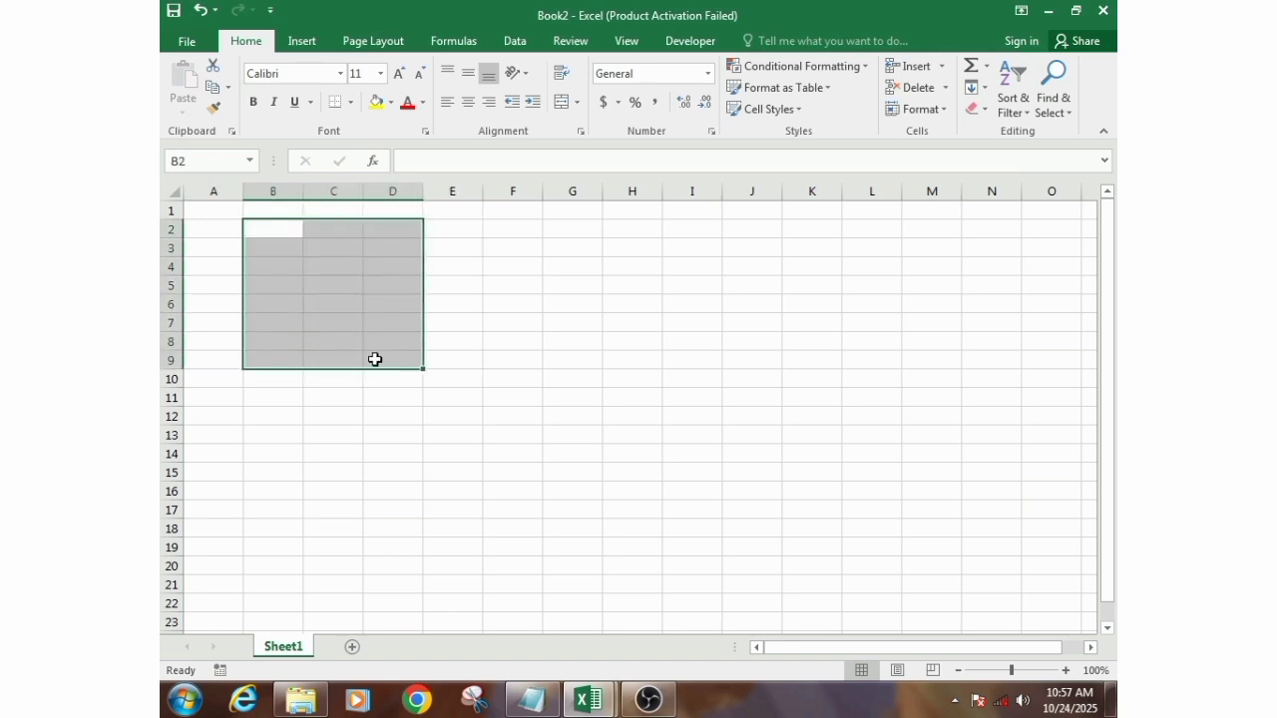
Try out editing cell C5 through the formula bar and in the cell, leaving it empty and selected
click(340, 283)
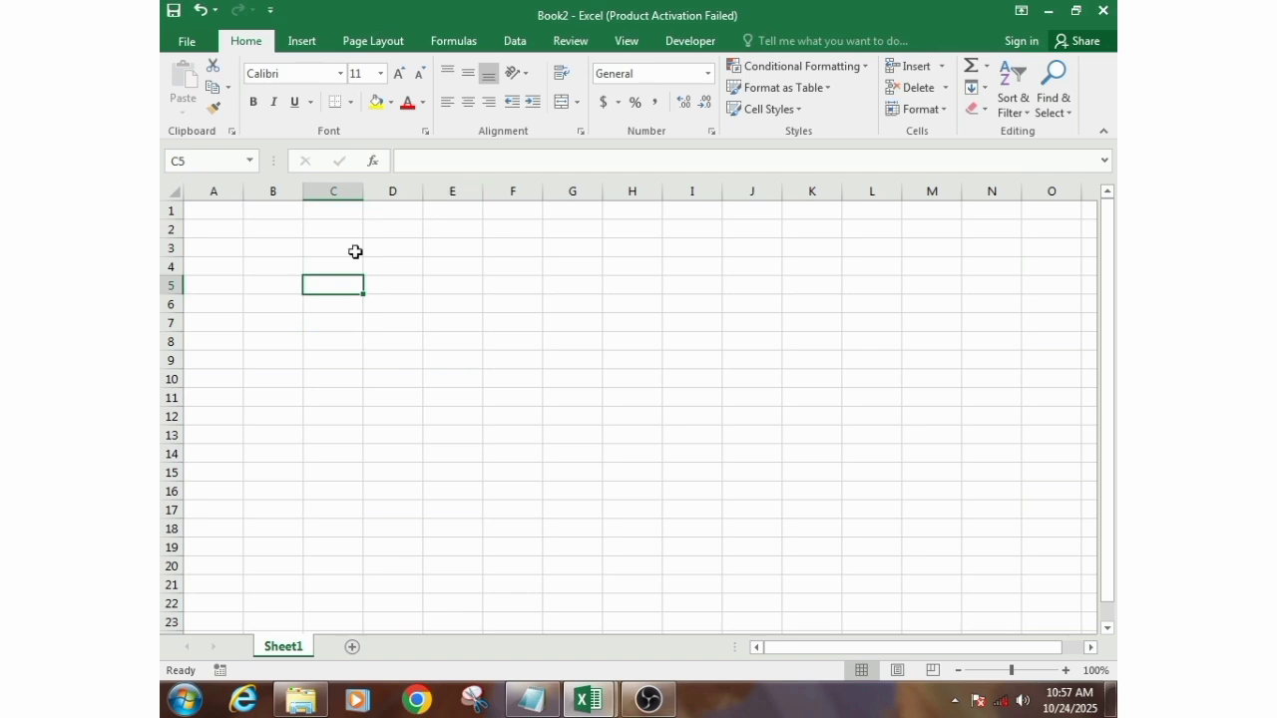
click(450, 165)
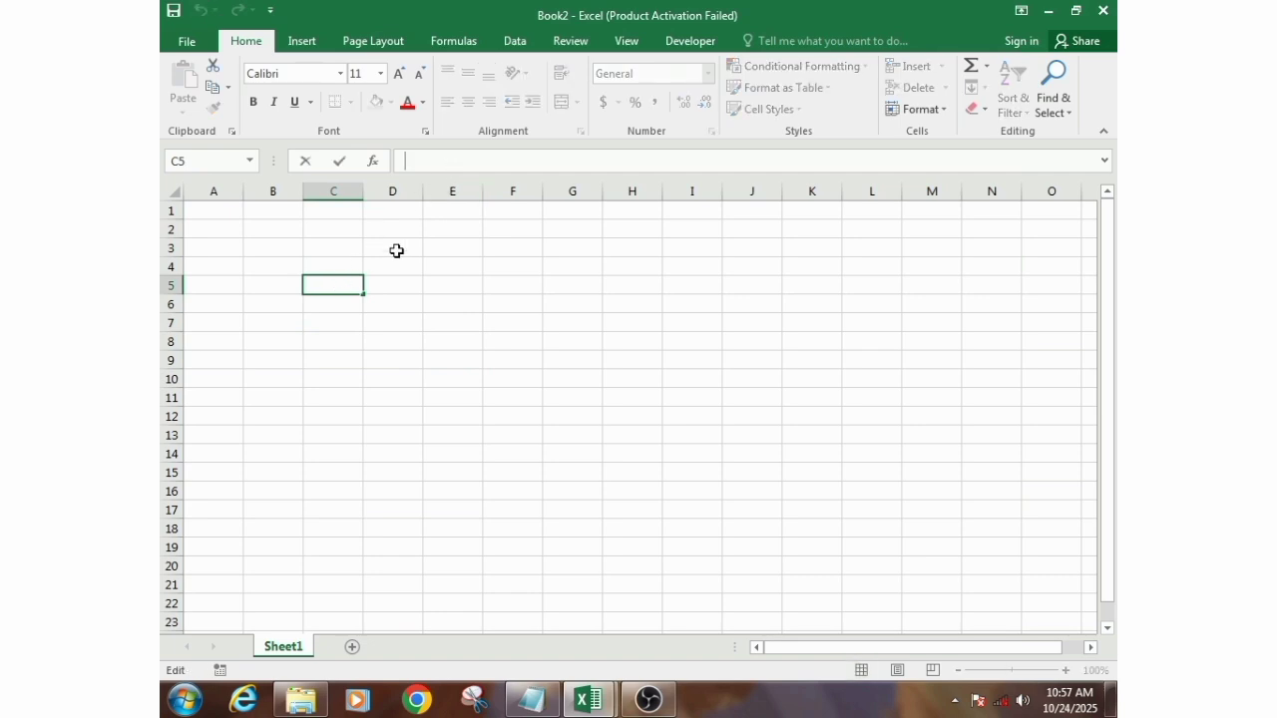
click(342, 288)
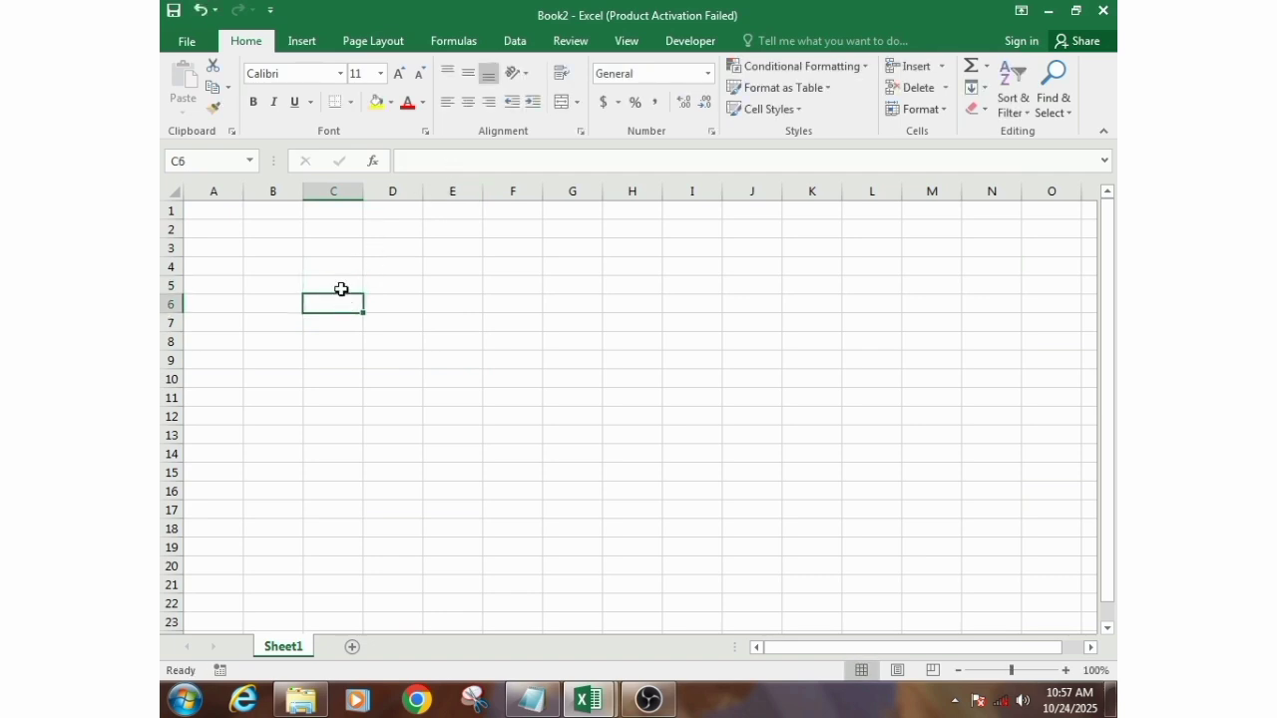
click(448, 163)
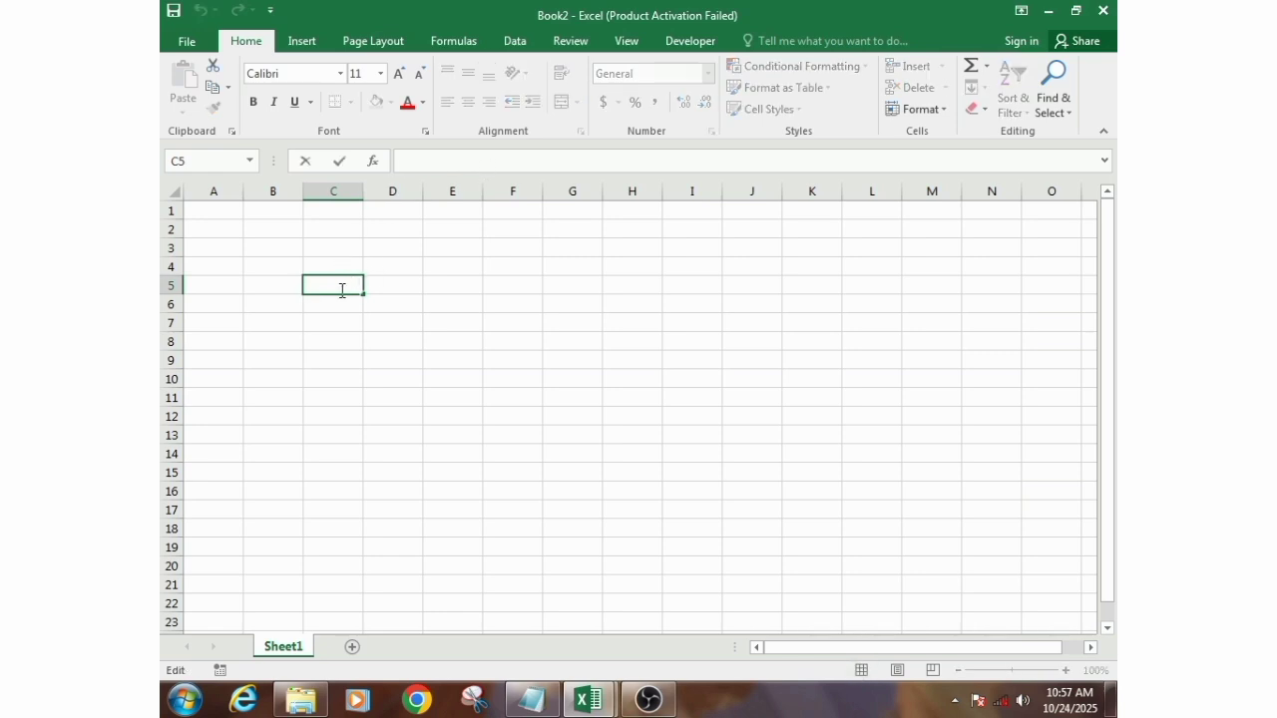
click(389, 286)
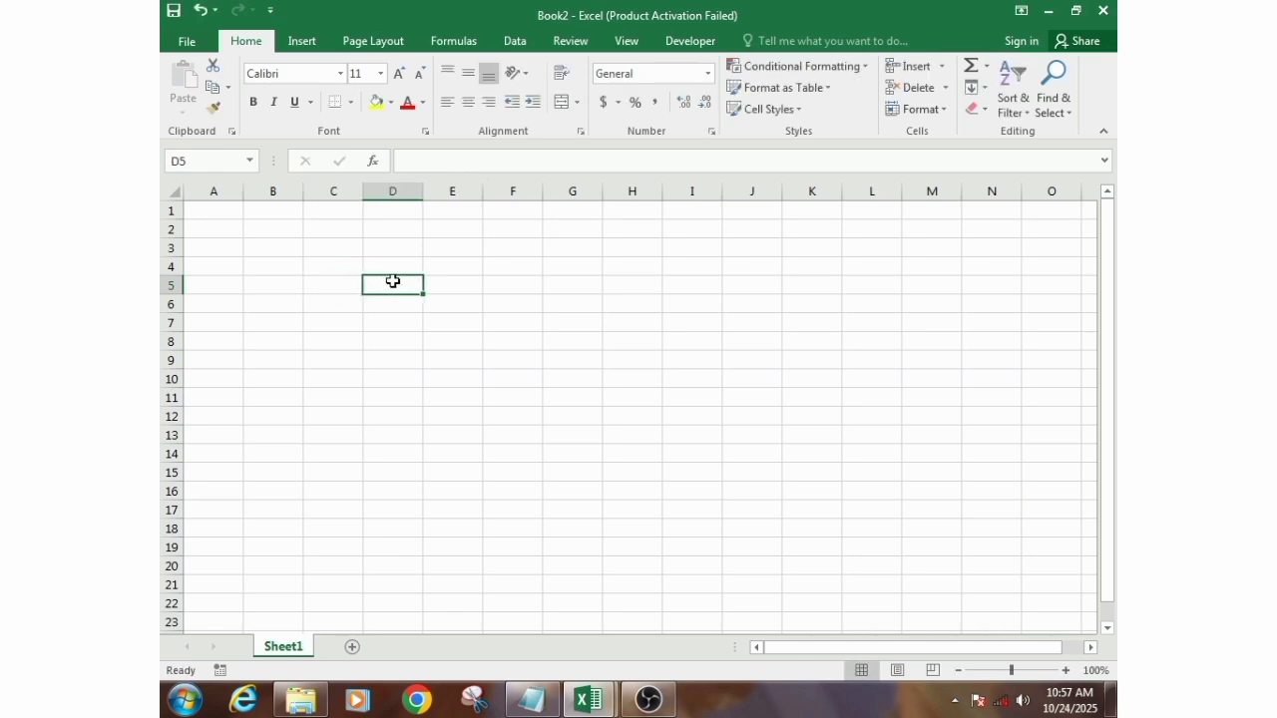
click(344, 286)
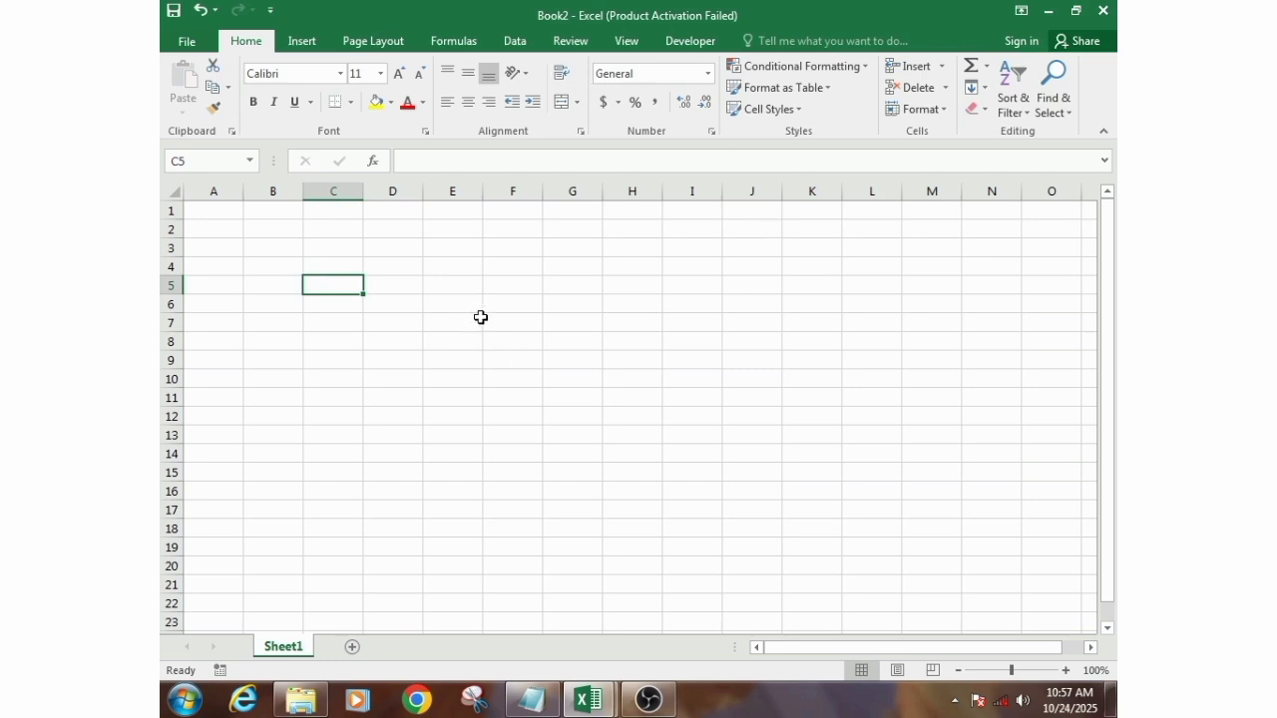
Select cells C17 and B12, and look at the worksheet area further down to row 50
click(314, 511)
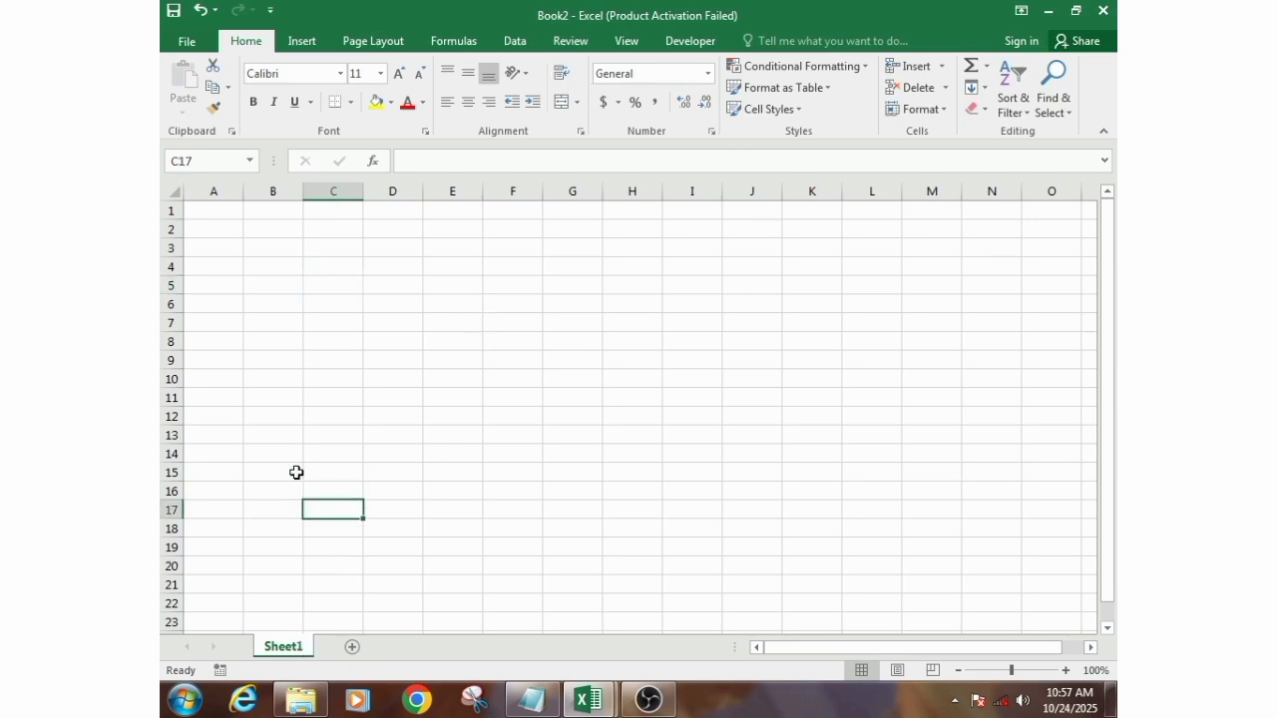
click(288, 419)
scroll(399, 549, down, 9)
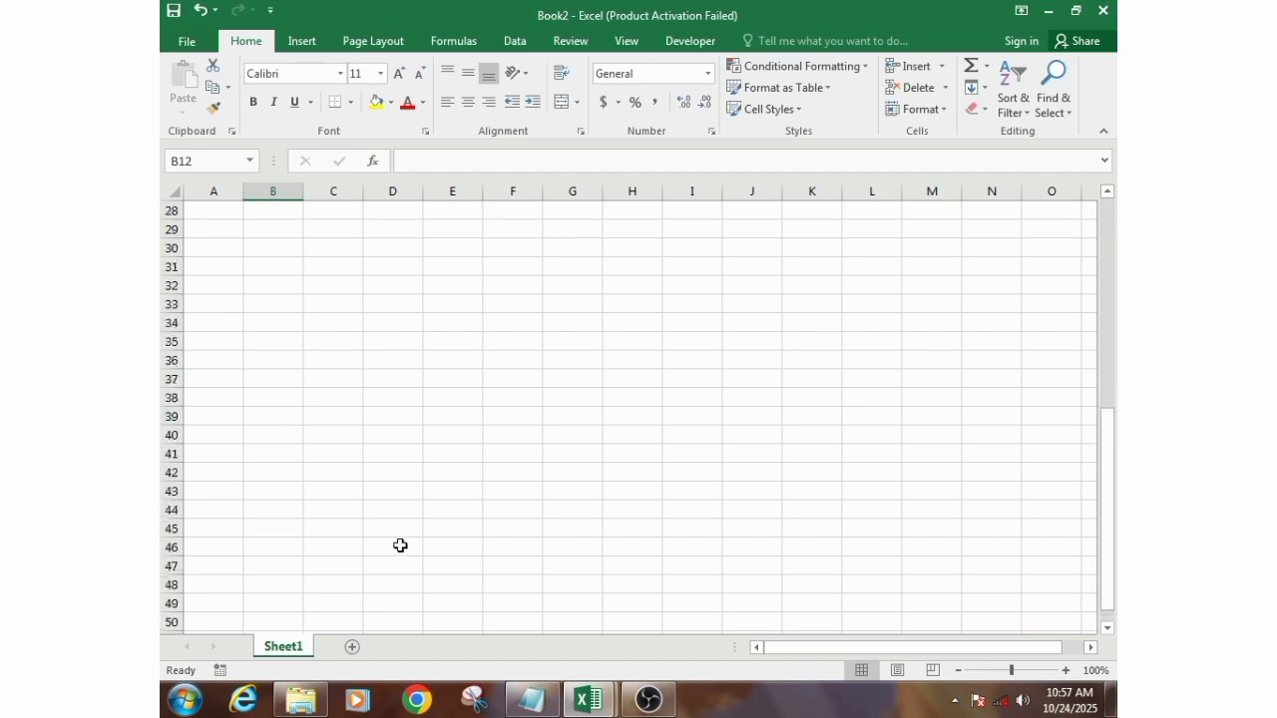
Go back to row 1 of Sheet1 and add two new worksheets, Sheet2 and Sheet3, to the workbook
scroll(397, 546, up, 9)
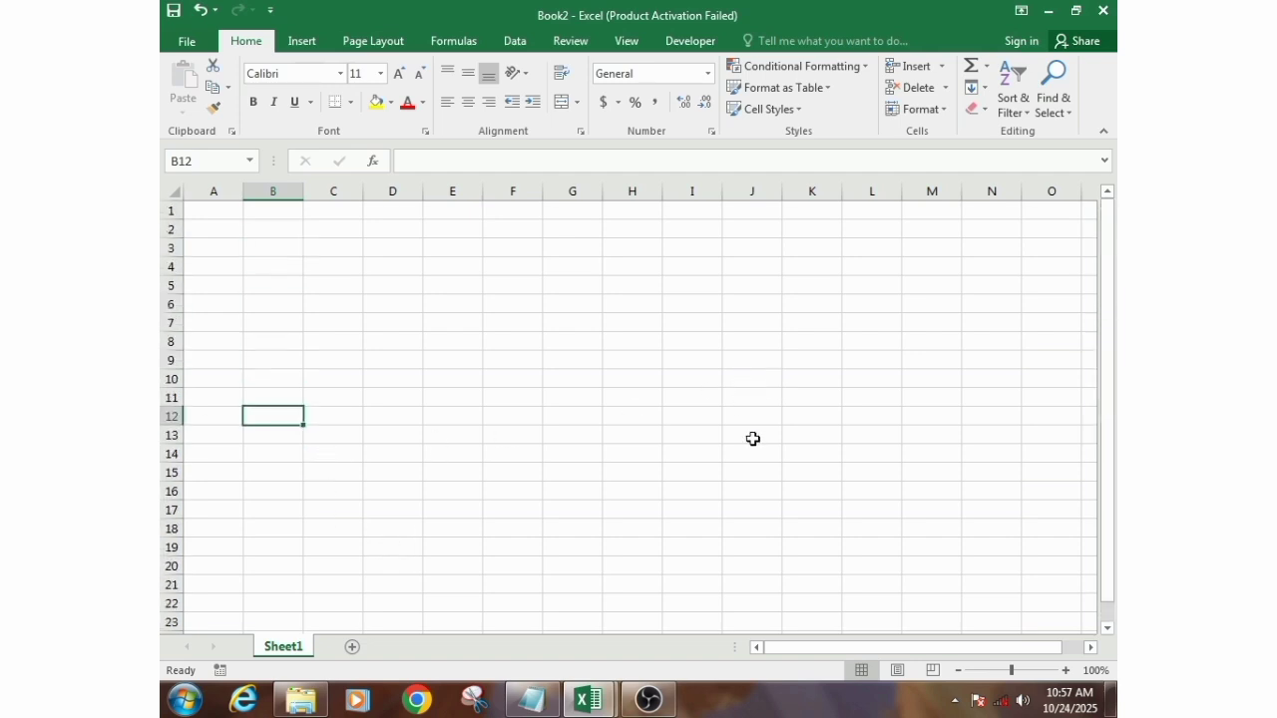
drag(839, 651, 732, 589)
click(353, 648)
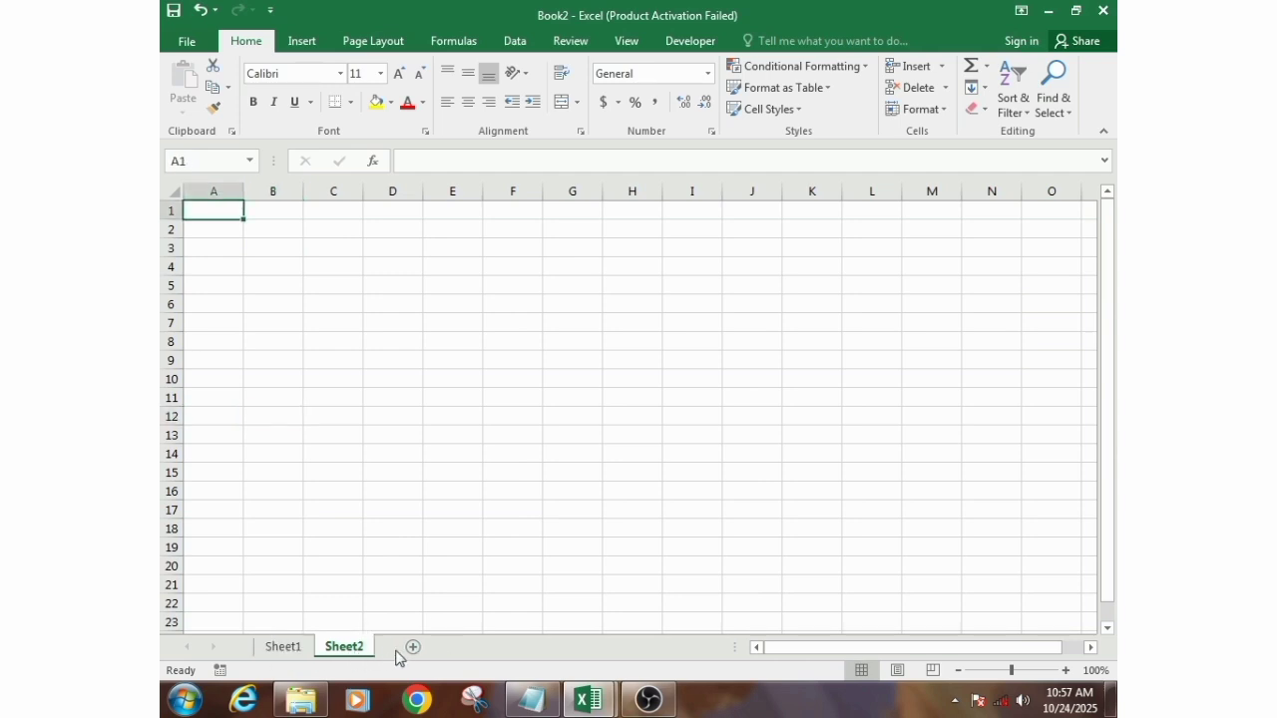
click(413, 648)
Switch between Sheet1, Sheet2 and Sheet3, opening Sheet1's name for renaming along the way without entering a new name
click(331, 650)
click(285, 650)
right_click(287, 650)
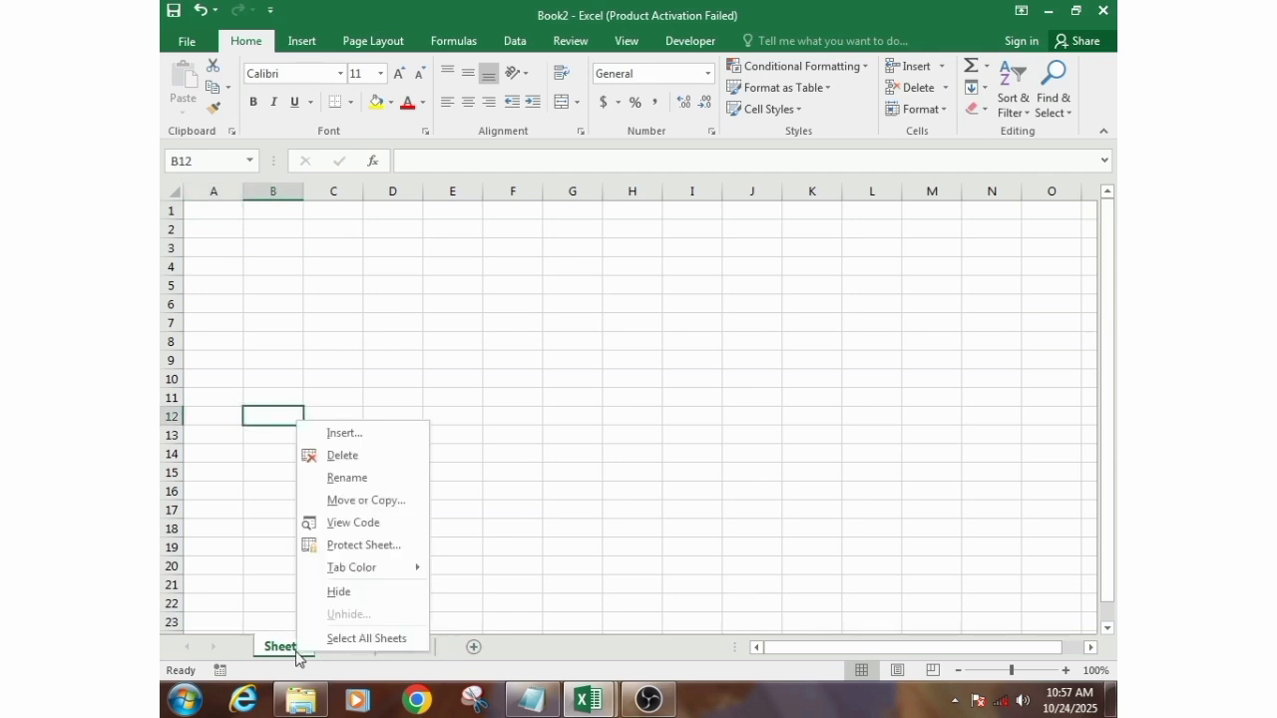
click(349, 477)
click(346, 648)
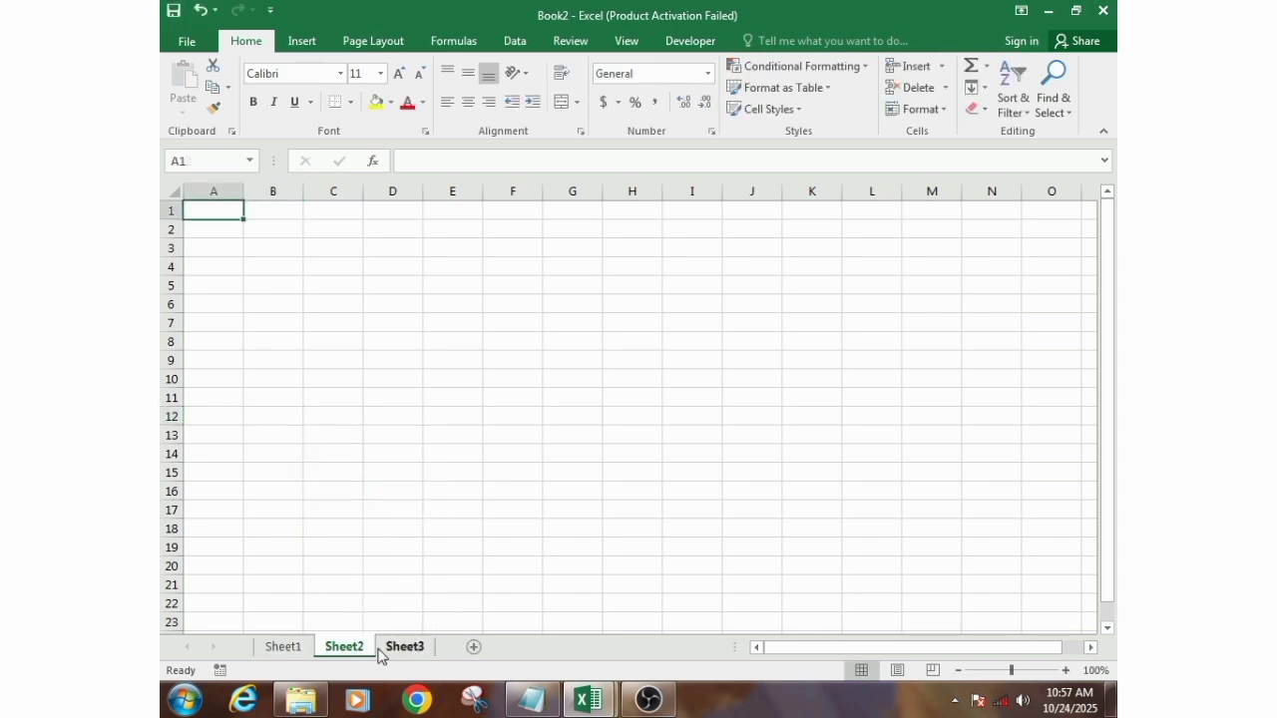
click(404, 648)
click(285, 649)
Delete Sheet3 and return to Sheet1
click(401, 650)
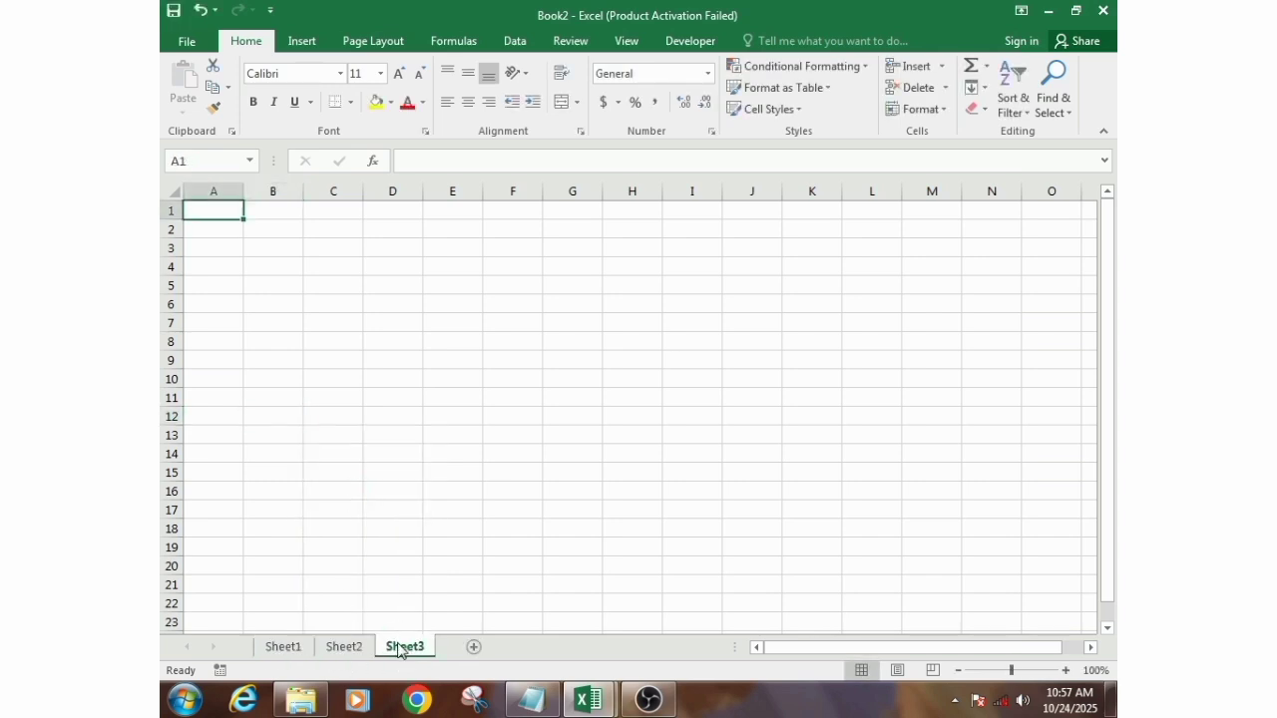
right_click(400, 646)
click(454, 449)
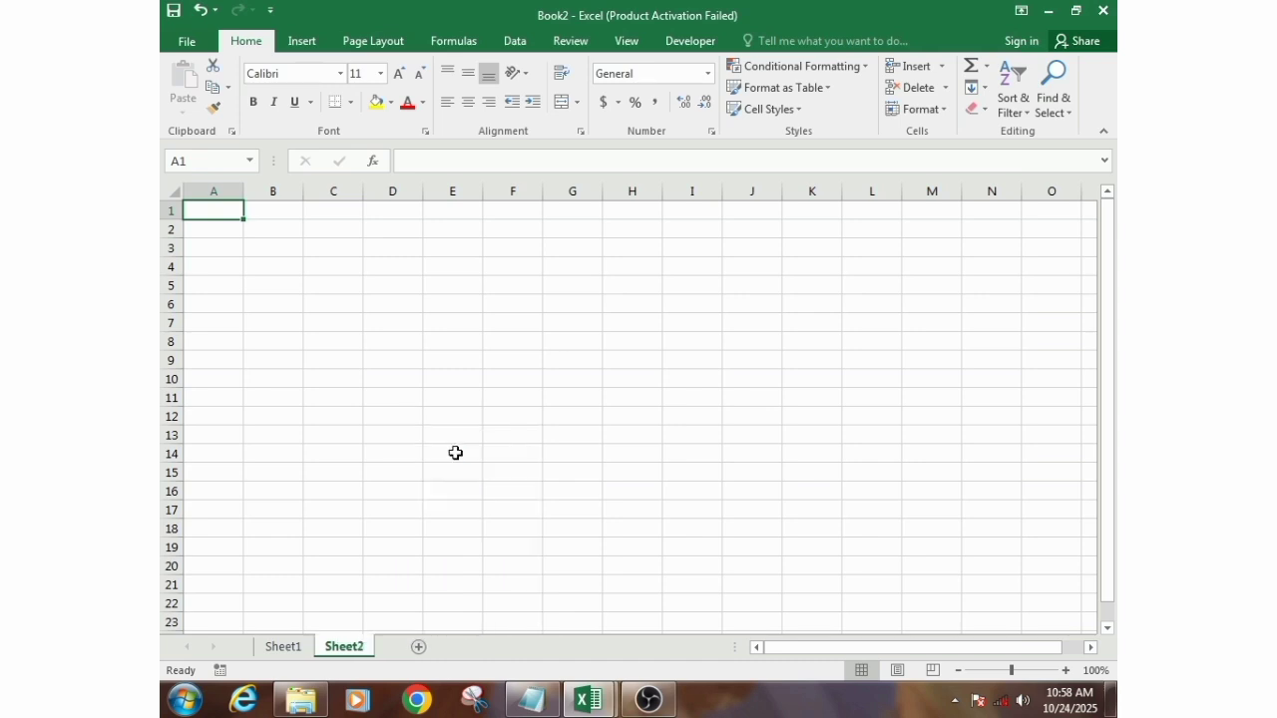
click(288, 649)
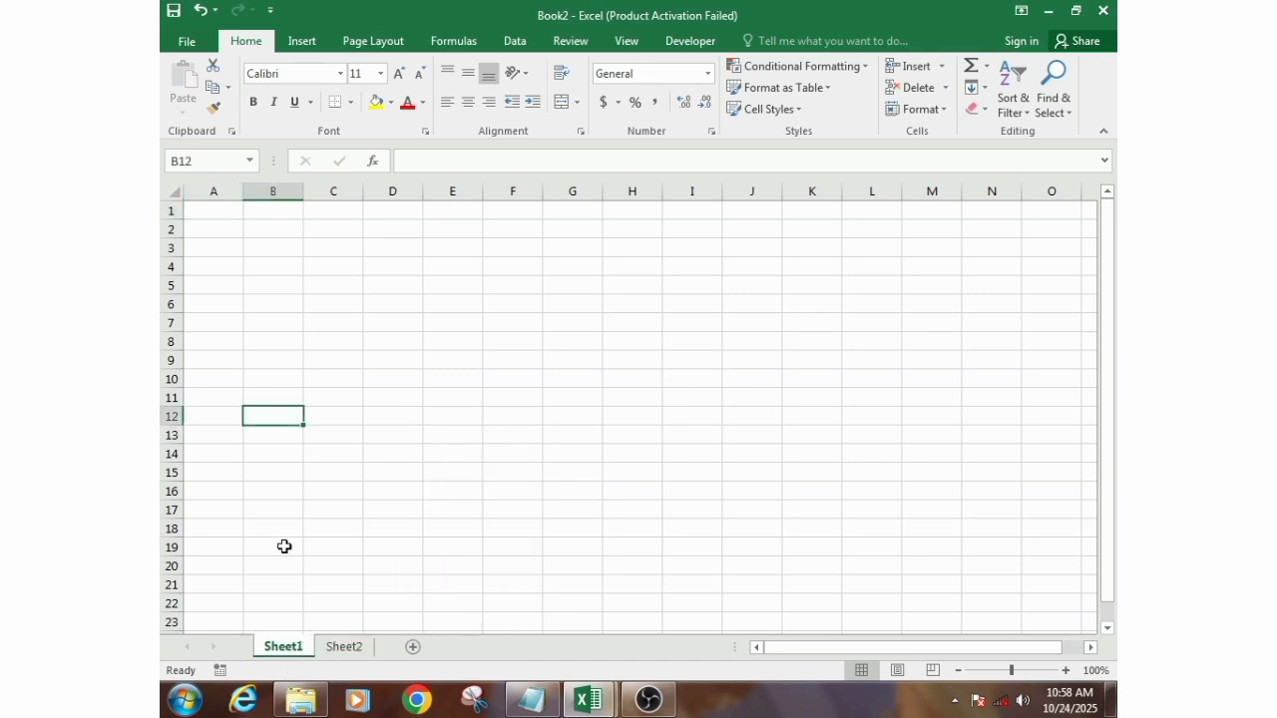
Enter the text "cost price" in cell C4 and keep that cell selected
click(330, 325)
click(328, 263)
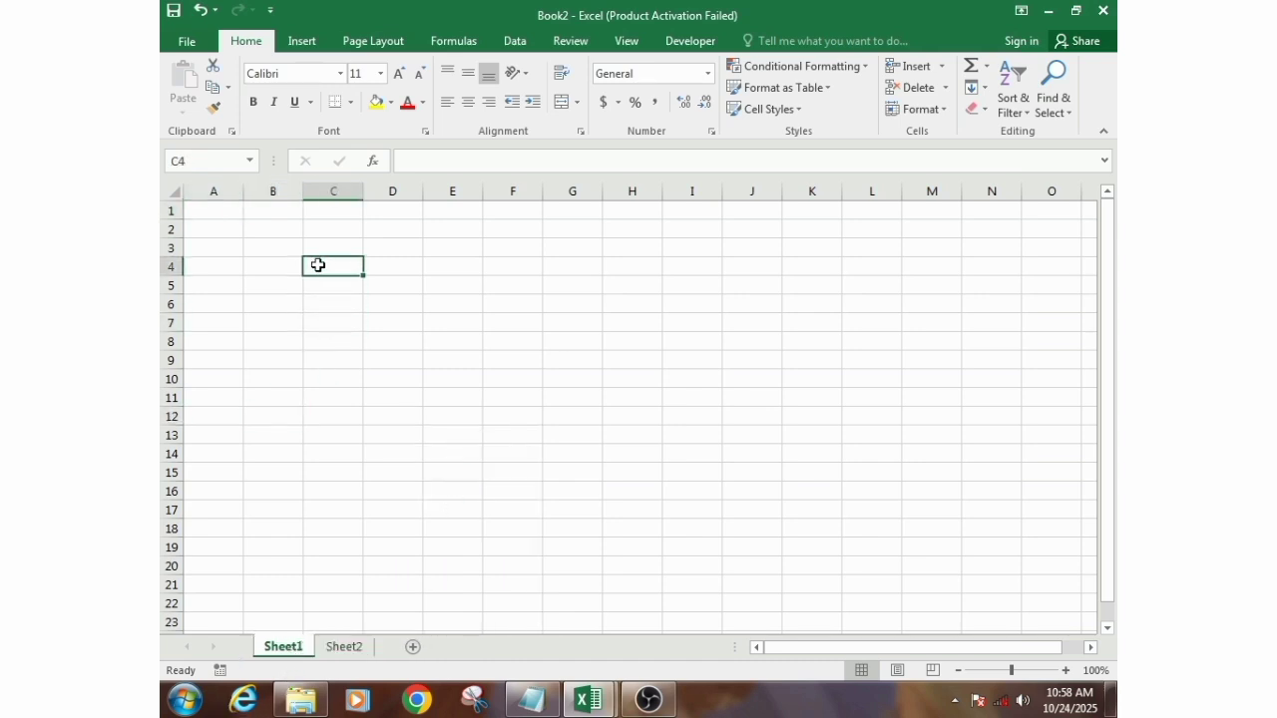
click(278, 267)
double_click(329, 263)
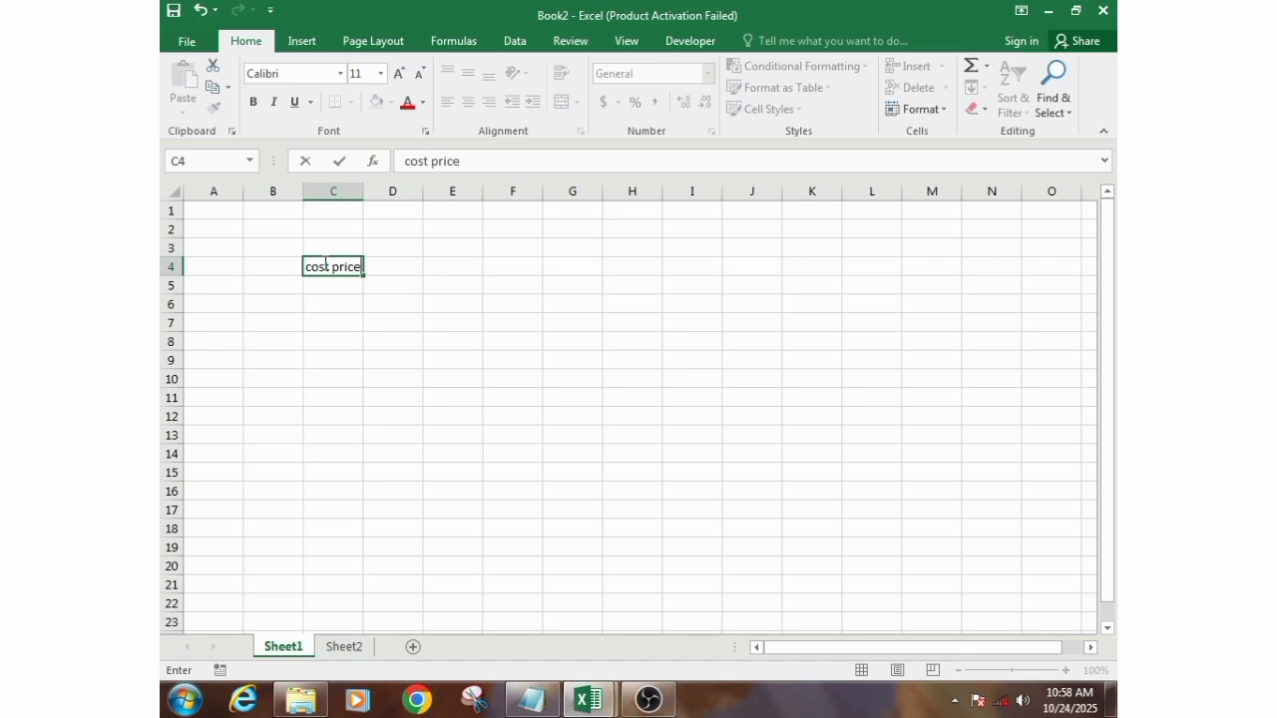
key(Return)
click(323, 263)
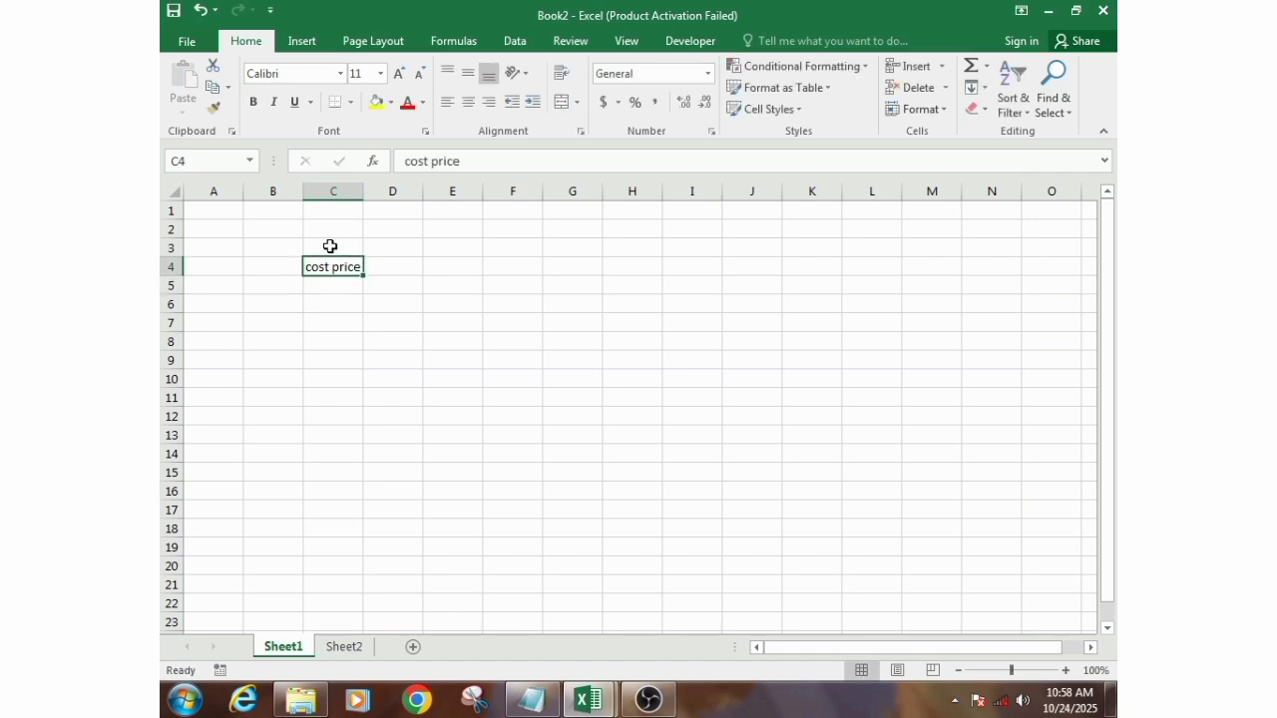
Widen column C to roughly twice its standard width
click(363, 189)
drag(362, 190, 365, 189)
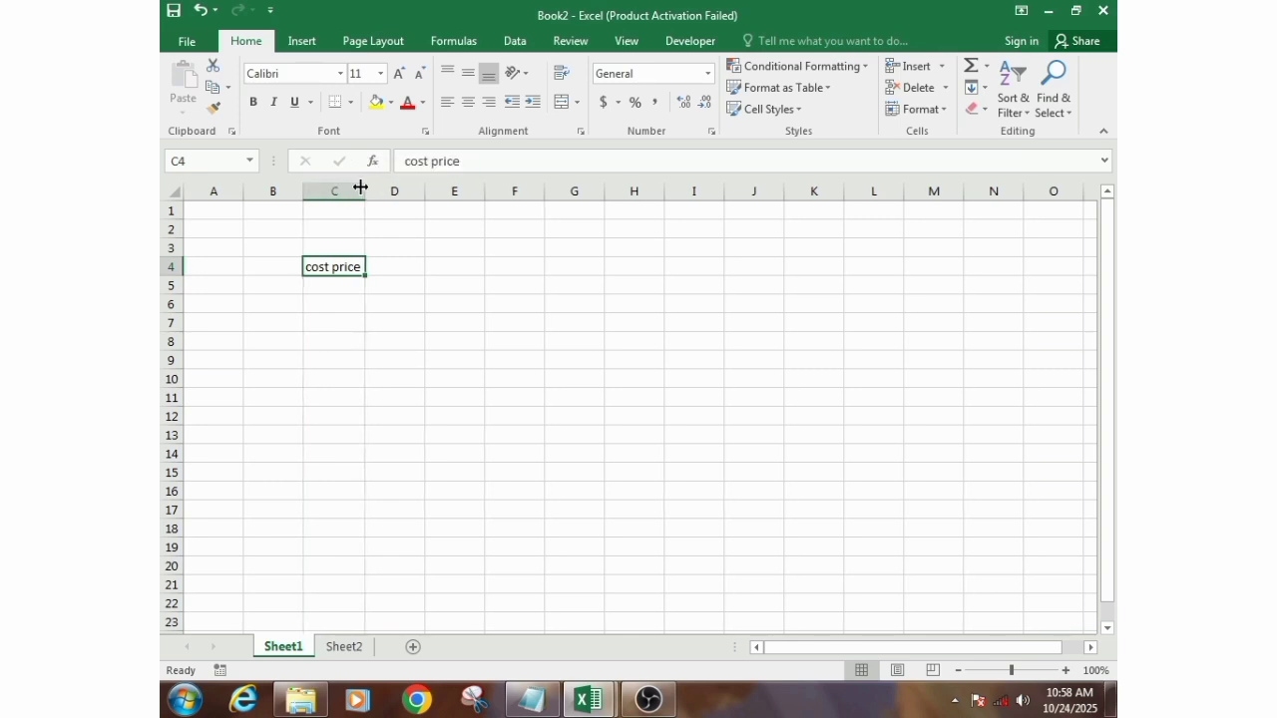
drag(366, 191, 435, 196)
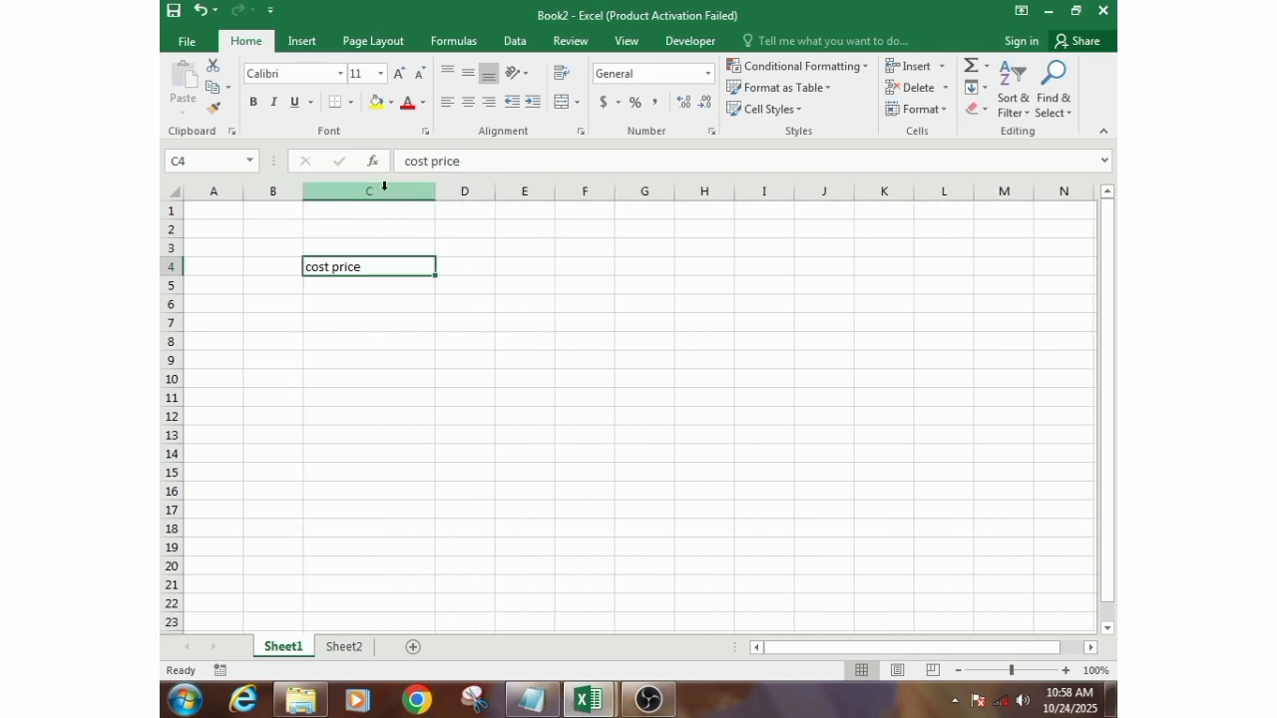
Autofit the width of column C to its content and select cell C4
click(384, 189)
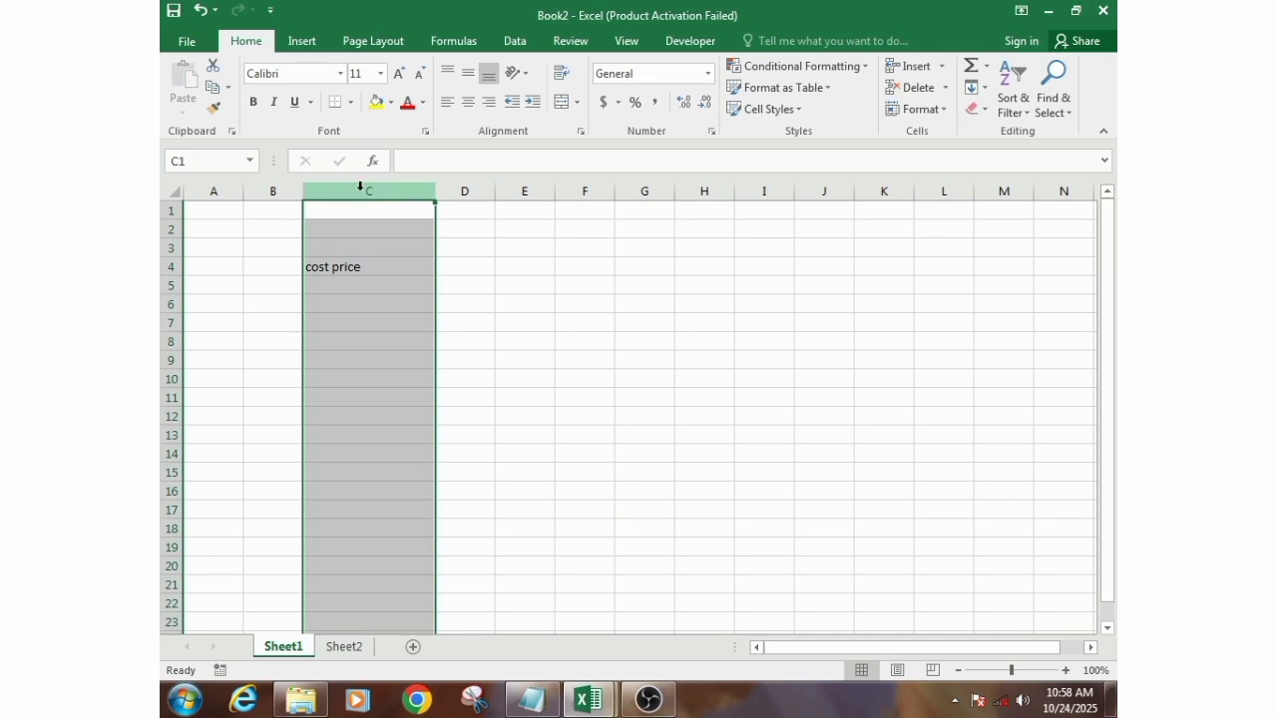
double_click(436, 190)
click(341, 265)
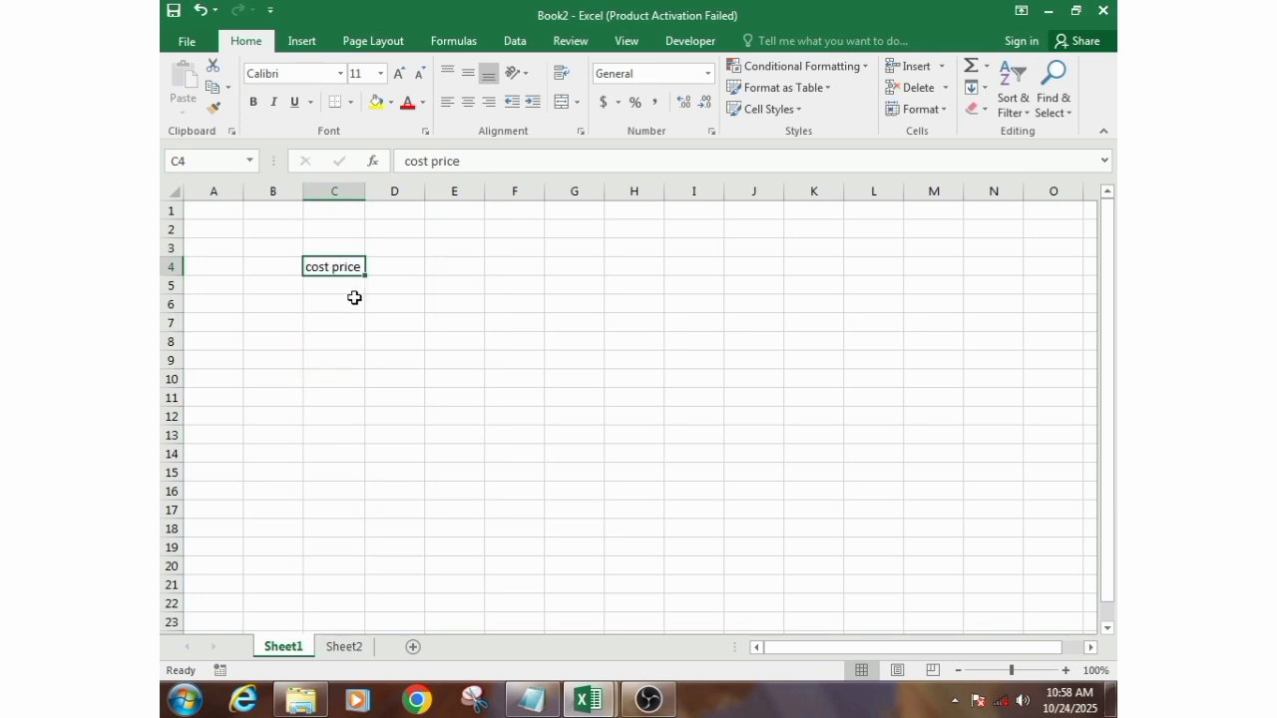
Edit the text in cell C4 to read "cost"
click(352, 291)
click(344, 267)
double_click(334, 267)
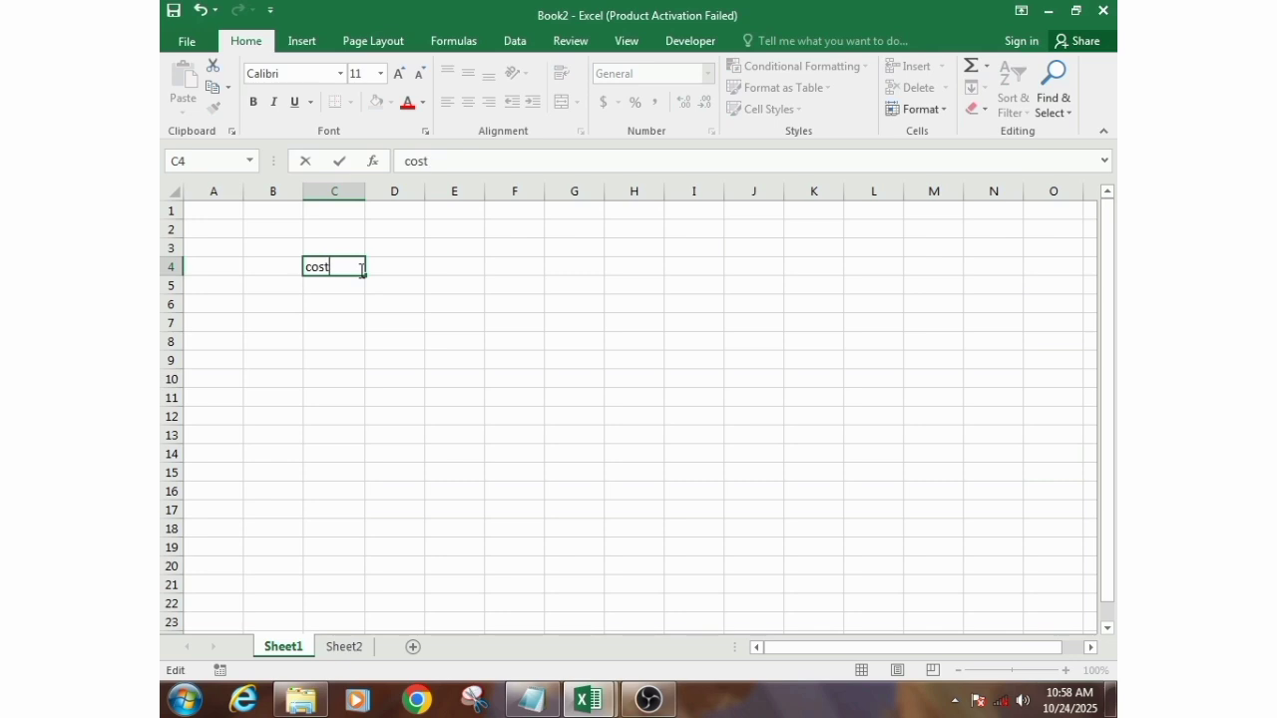
key(Return)
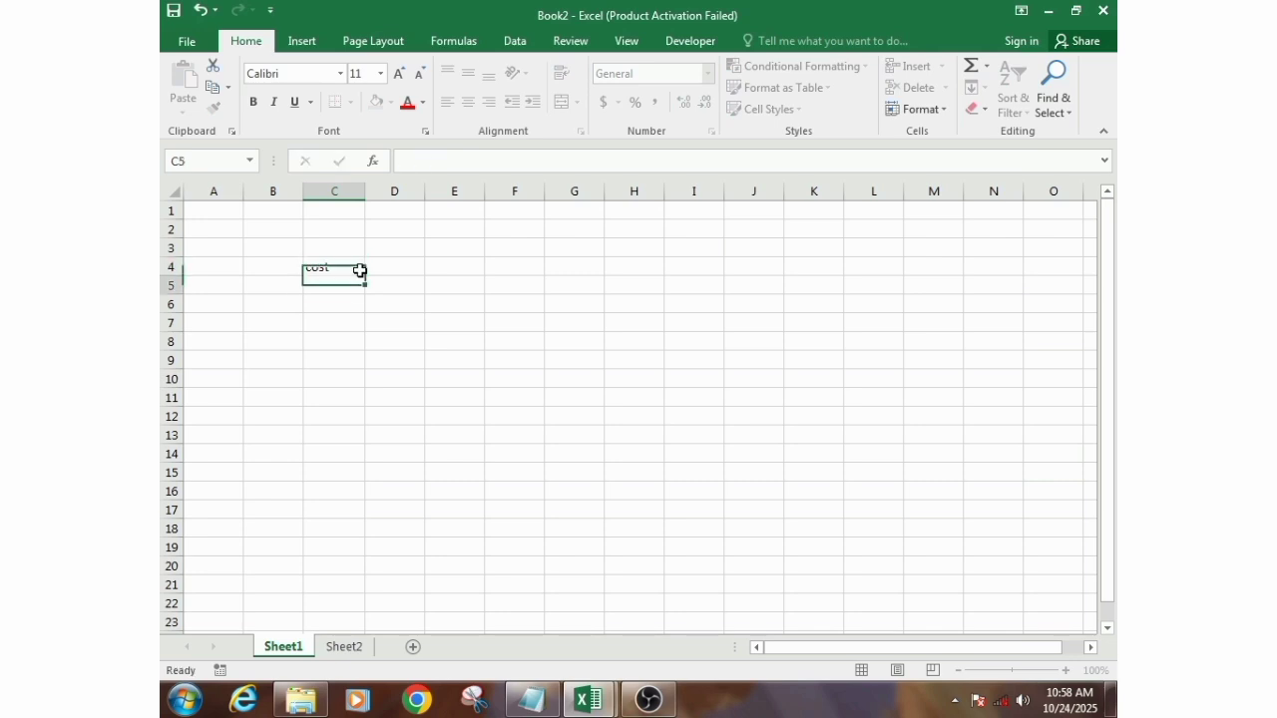
Move the active cell between C4, C5 and D4, ending on C4
click(359, 269)
click(352, 288)
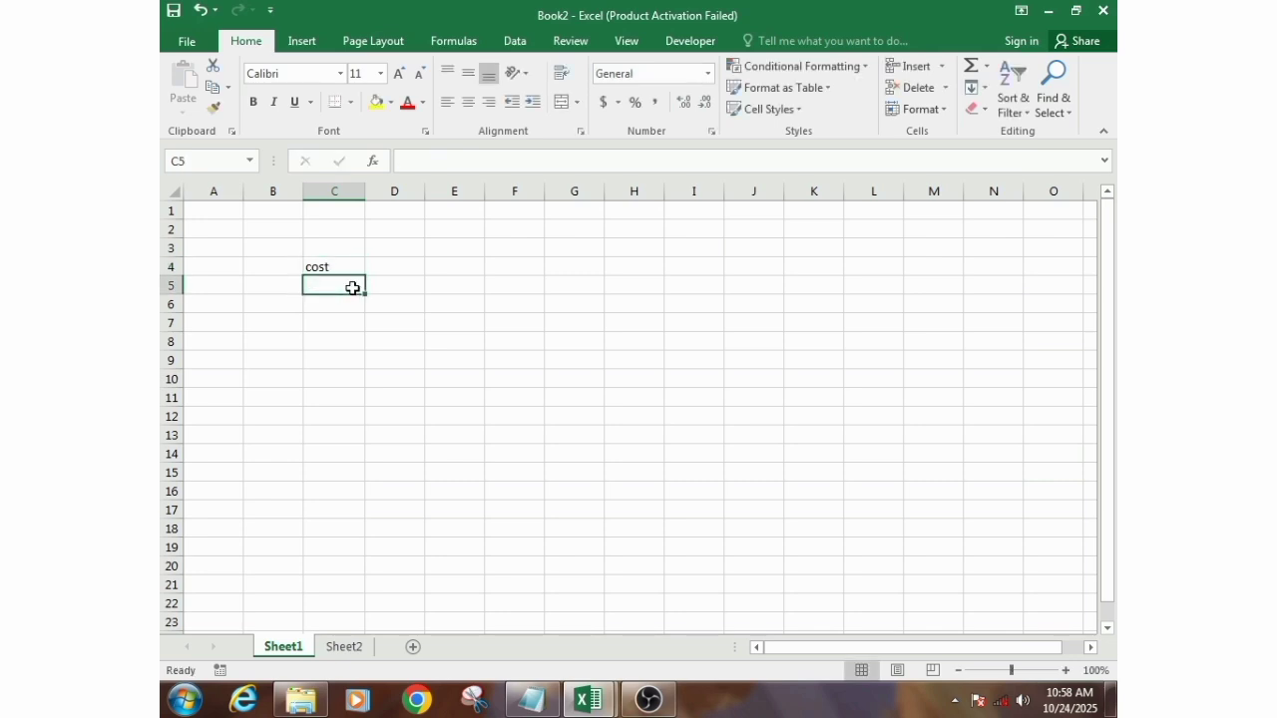
key(Up)
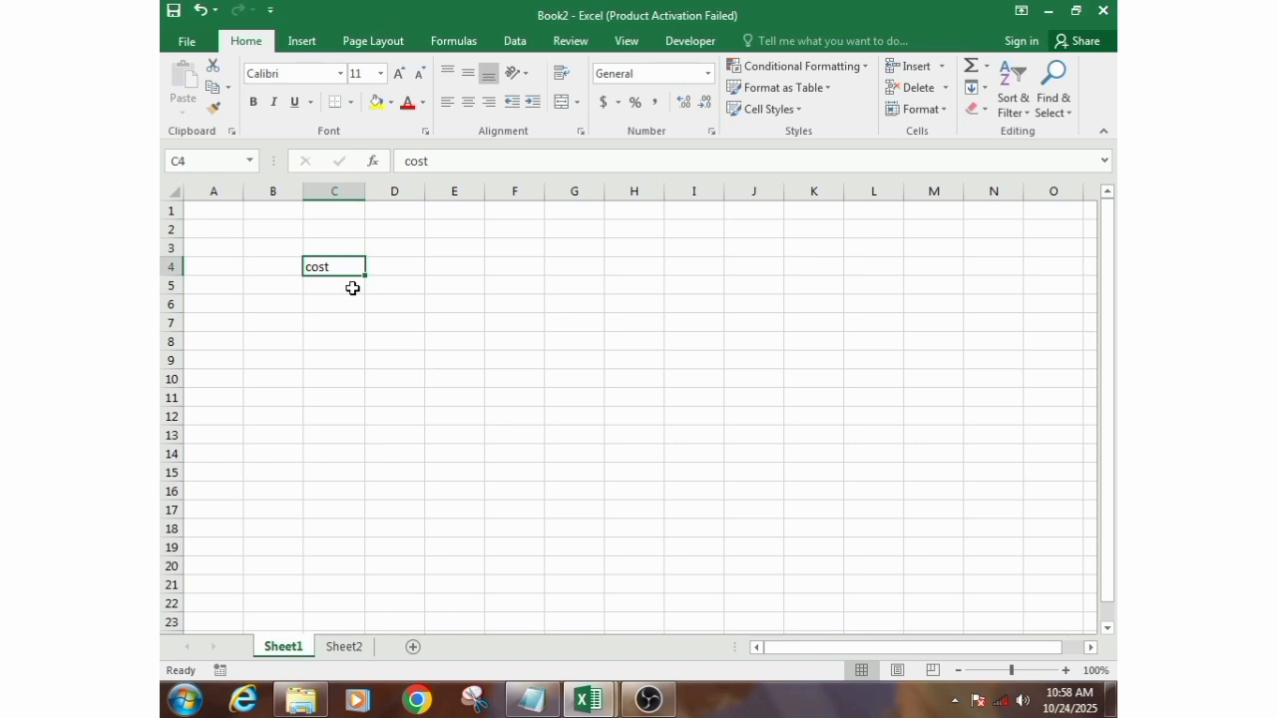
key(Right)
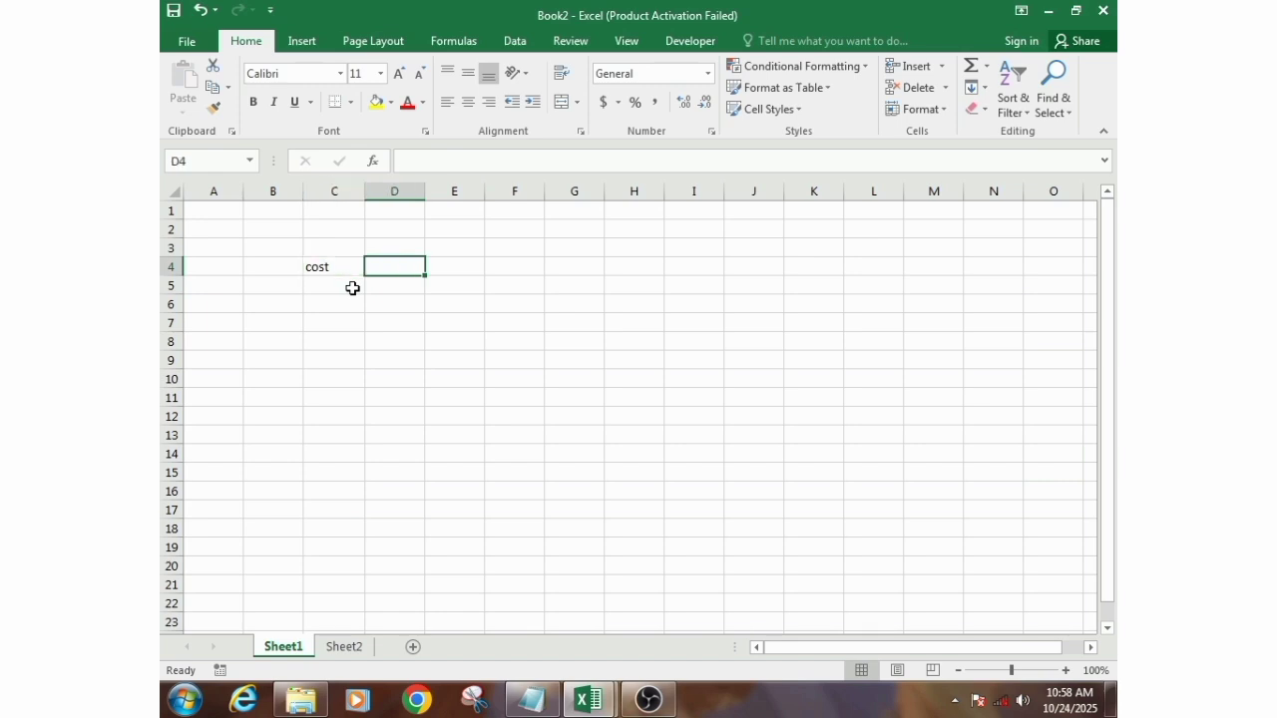
key(Left)
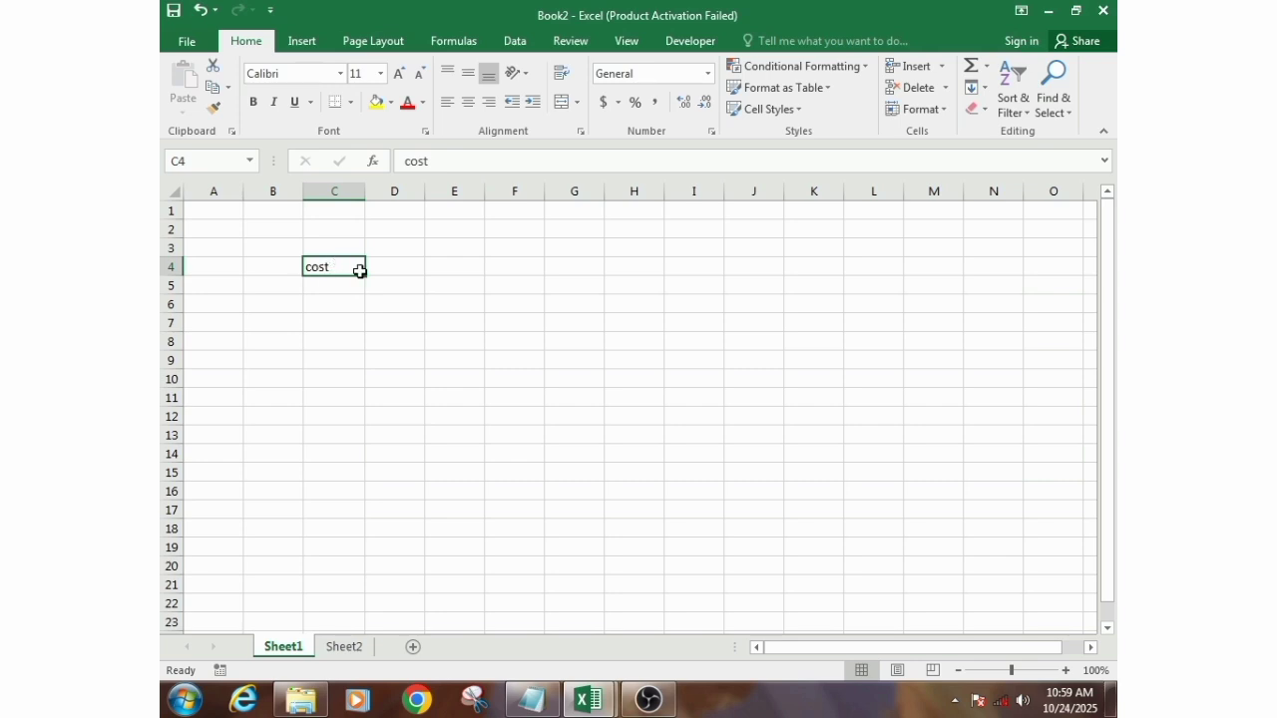
Overwrite cell C4 with "profit" and undo the replacement
text(cui)
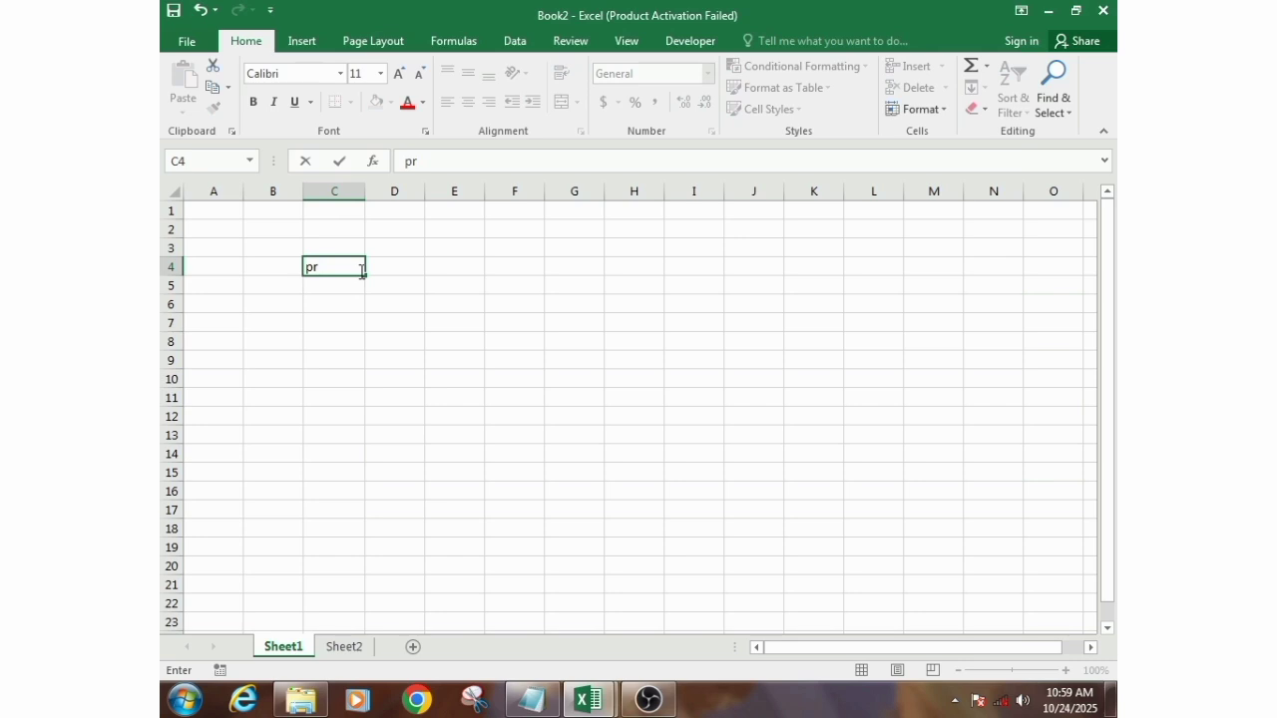
key(Return)
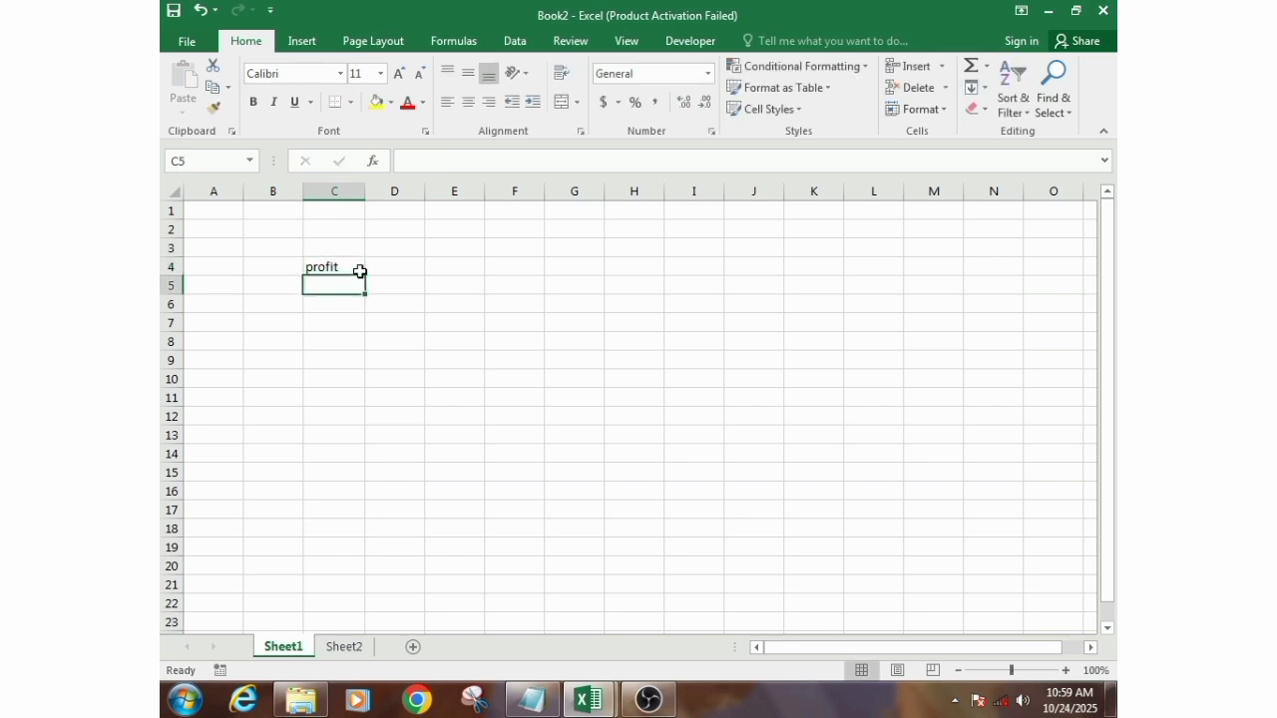
key(ctrl+z)
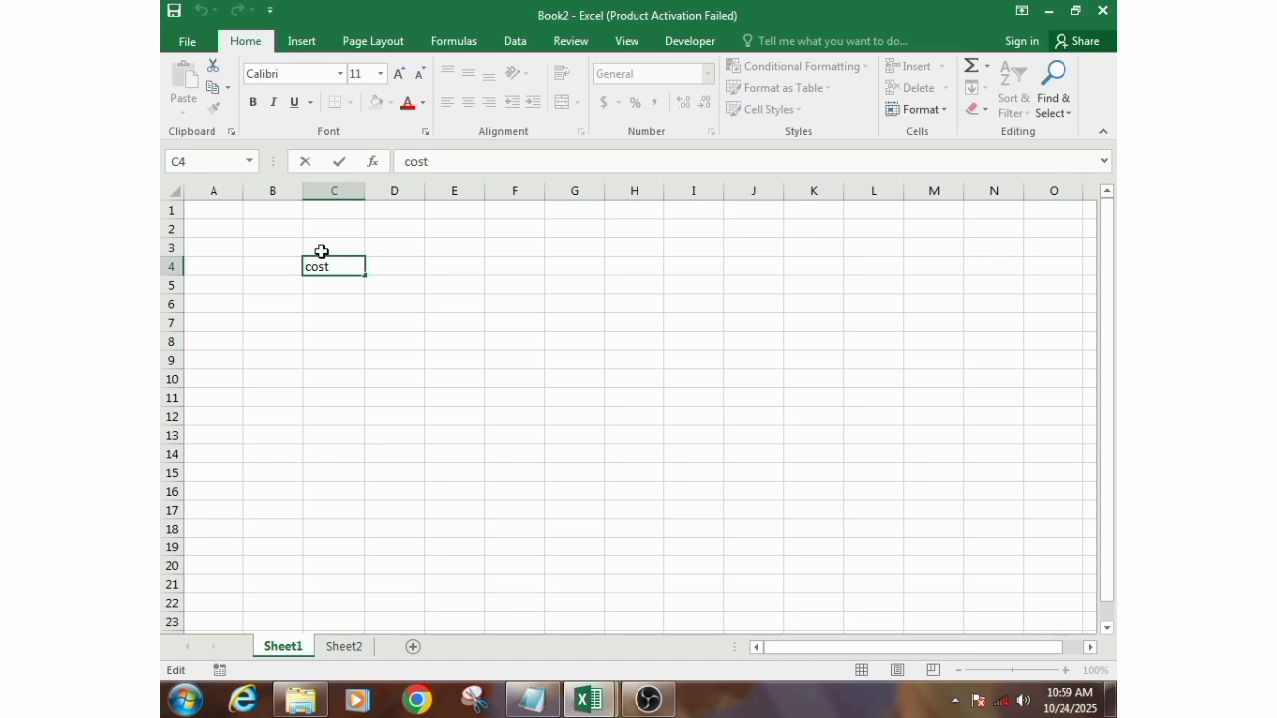
Add "price" on a second line inside cell C4, below "cost", and select the cell
key(alt+Return)
key(Return)
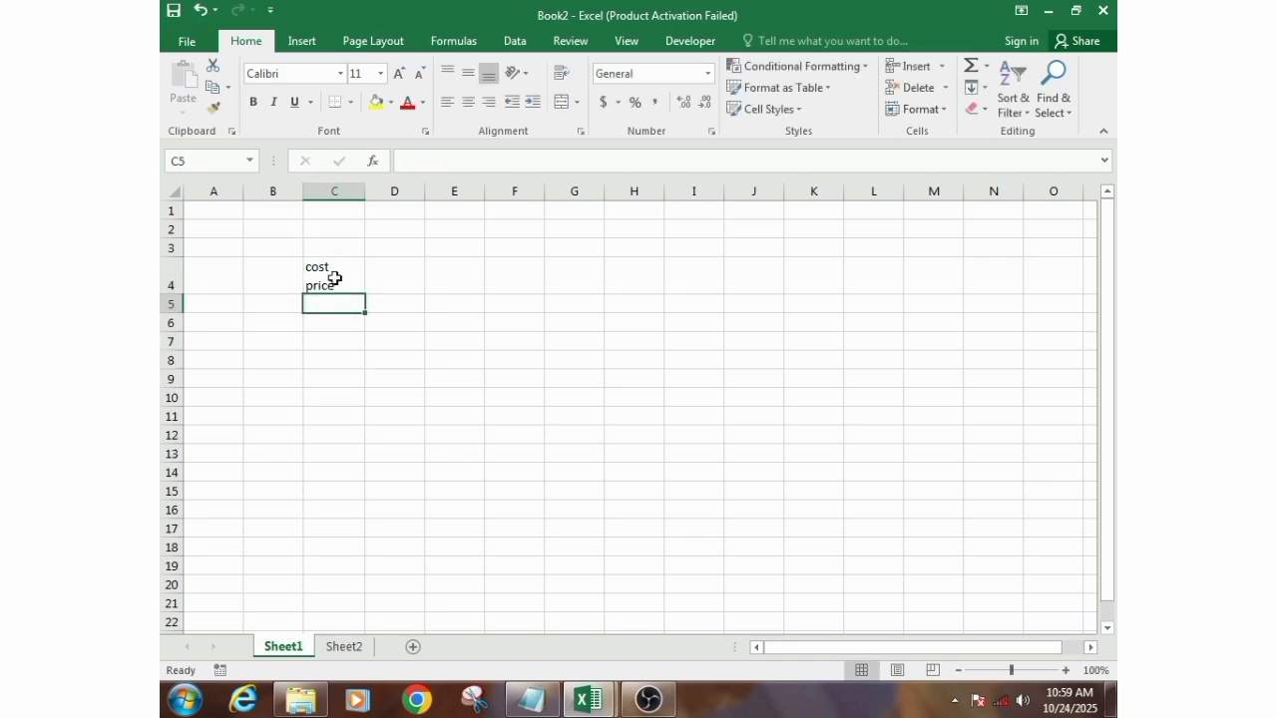
click(336, 277)
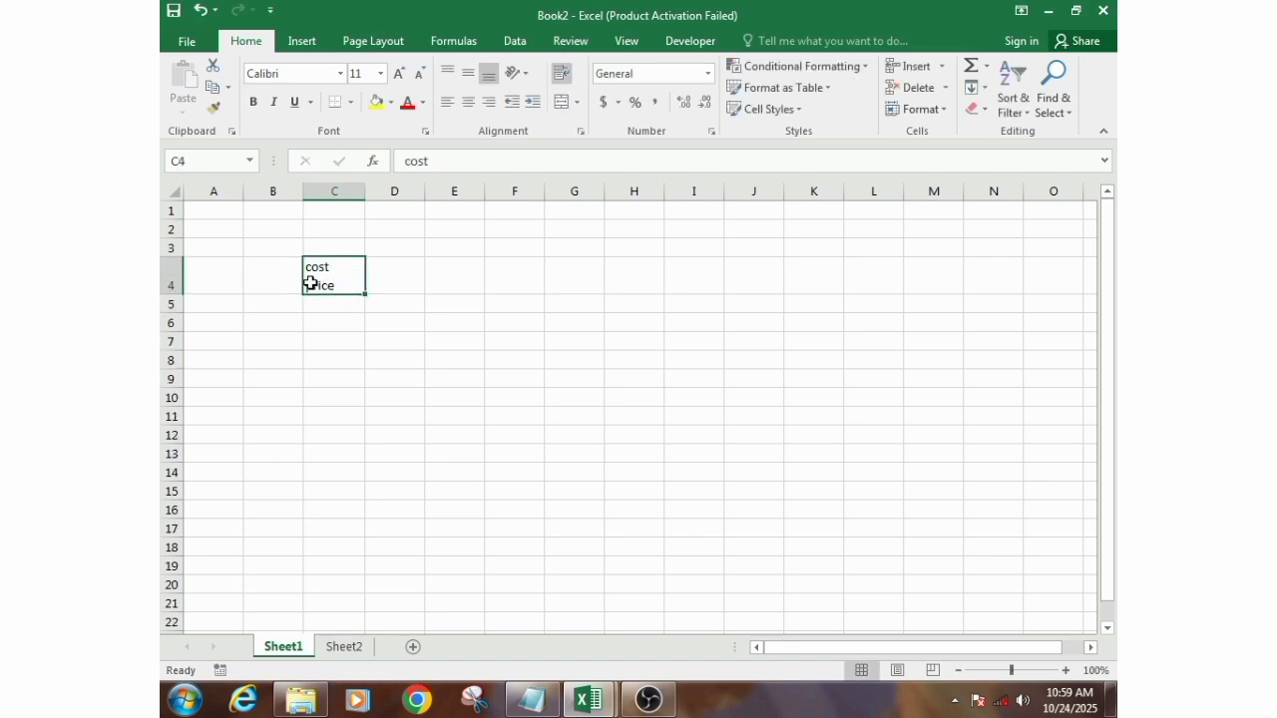
Replace the line break in cell C4 with a space, giving "cost price" on one line
double_click(311, 285)
key(BackSpace)
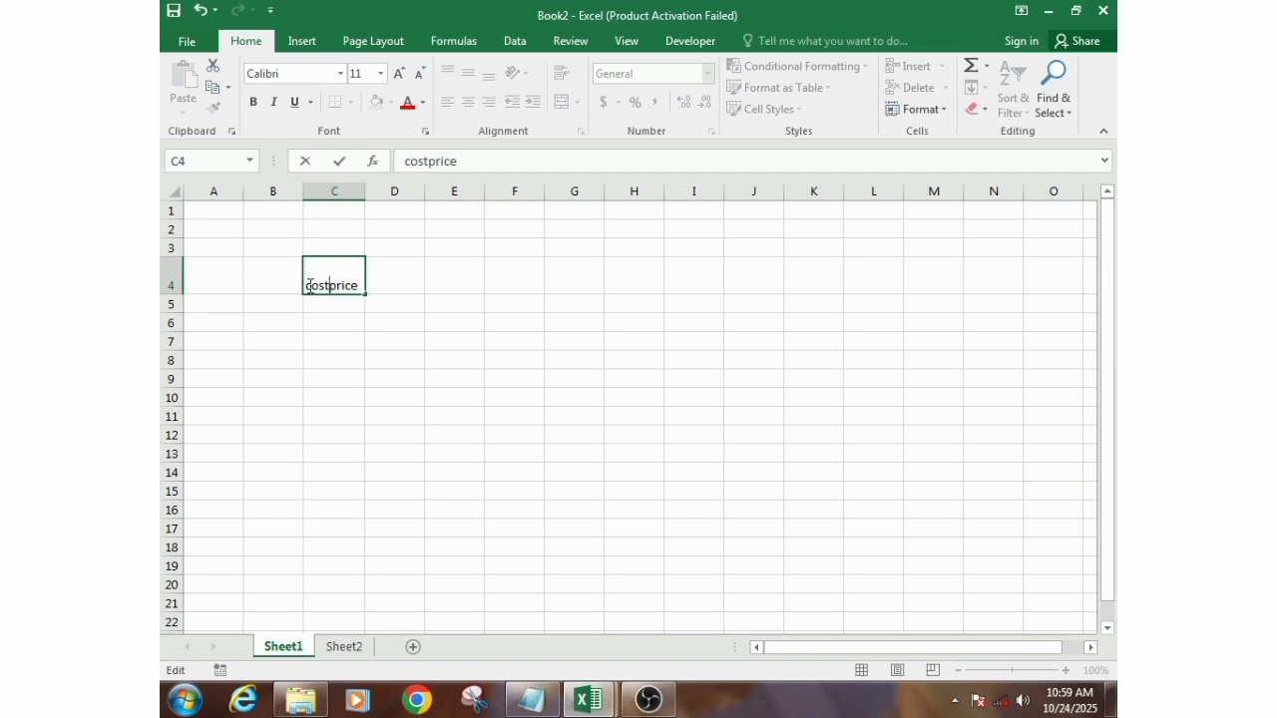
key(Return)
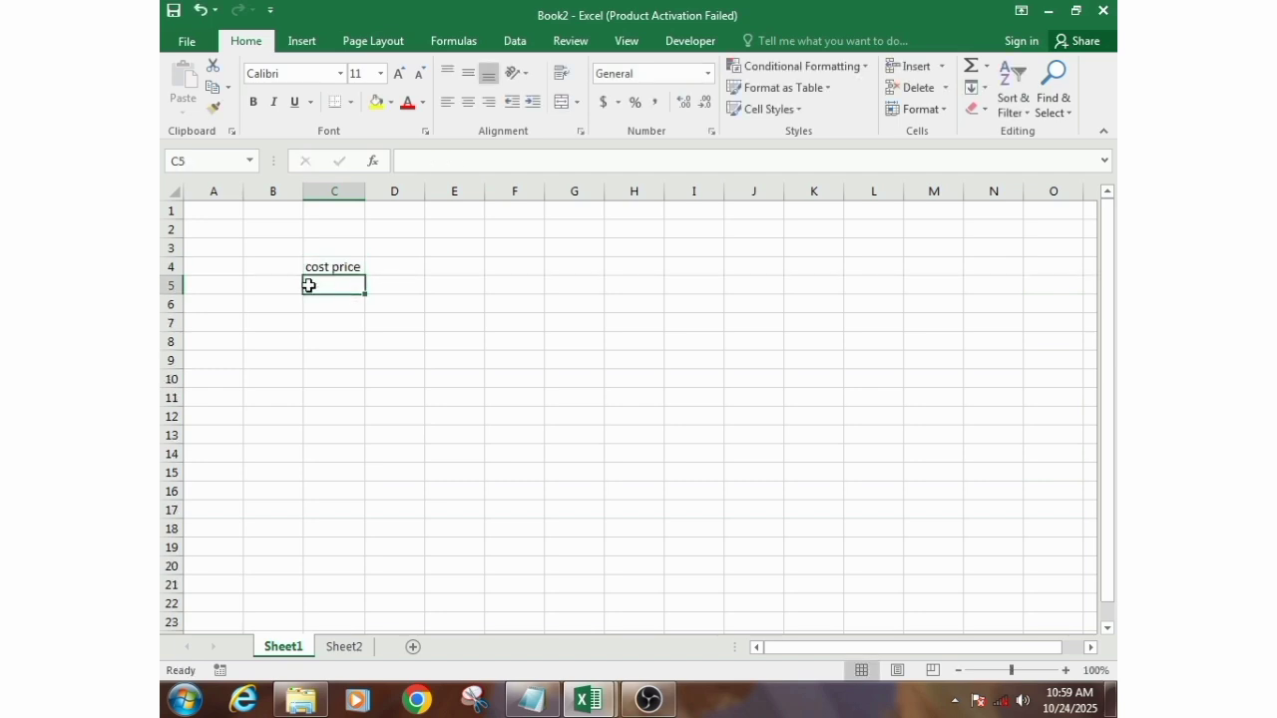
Fill cell C4 with yellow and select cell C5 to view the highlight
click(313, 270)
click(376, 102)
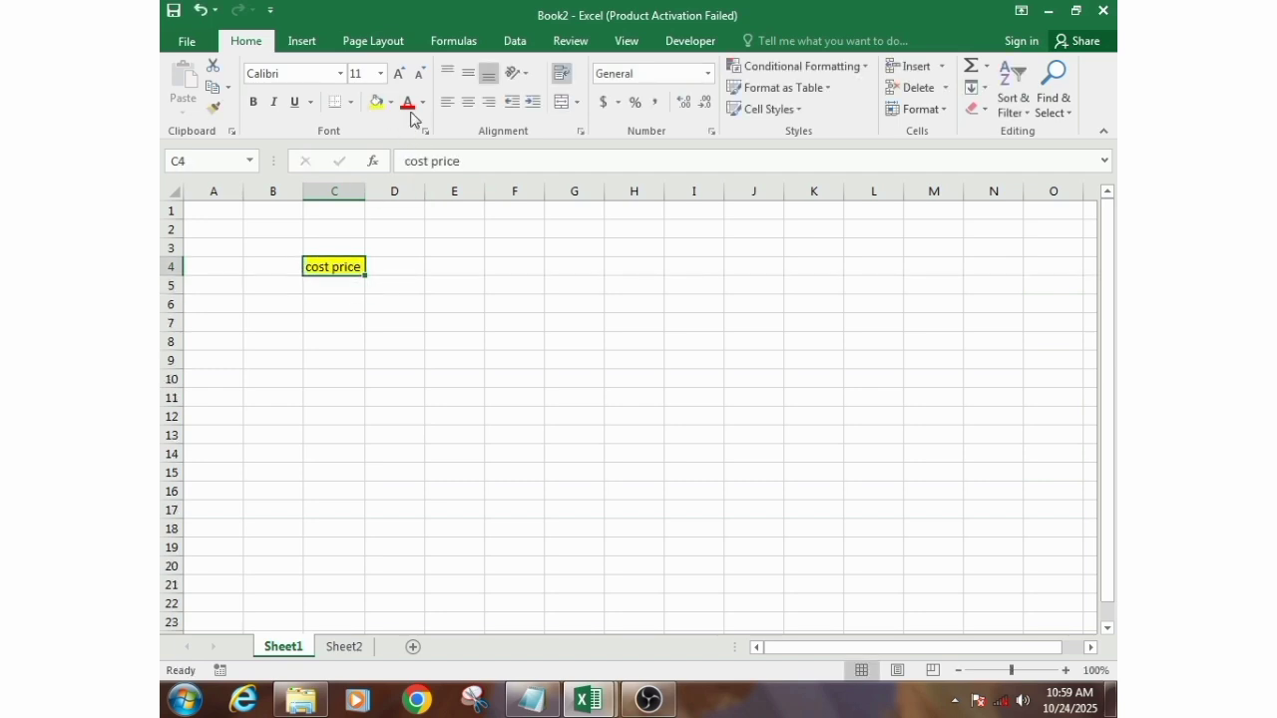
click(390, 101)
click(390, 102)
click(350, 282)
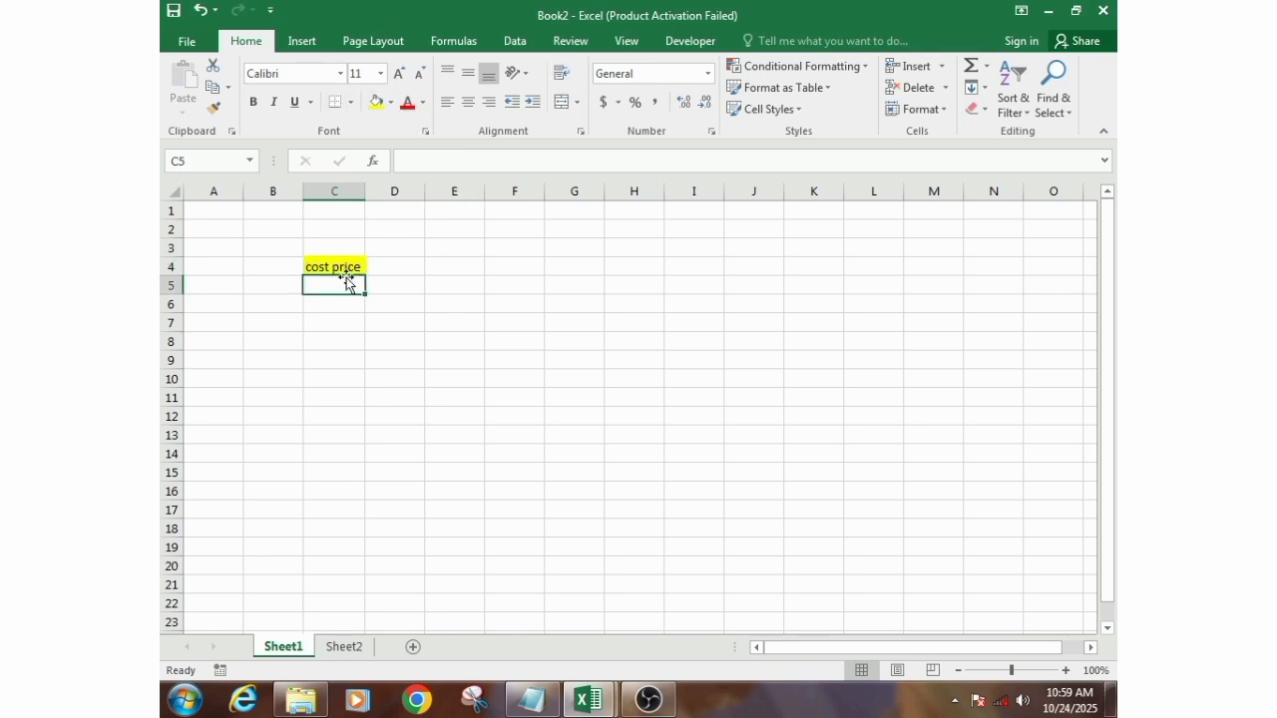
Apply all borders to cell C4 and select neighbouring cells, ending on F4, to view the outline
click(343, 267)
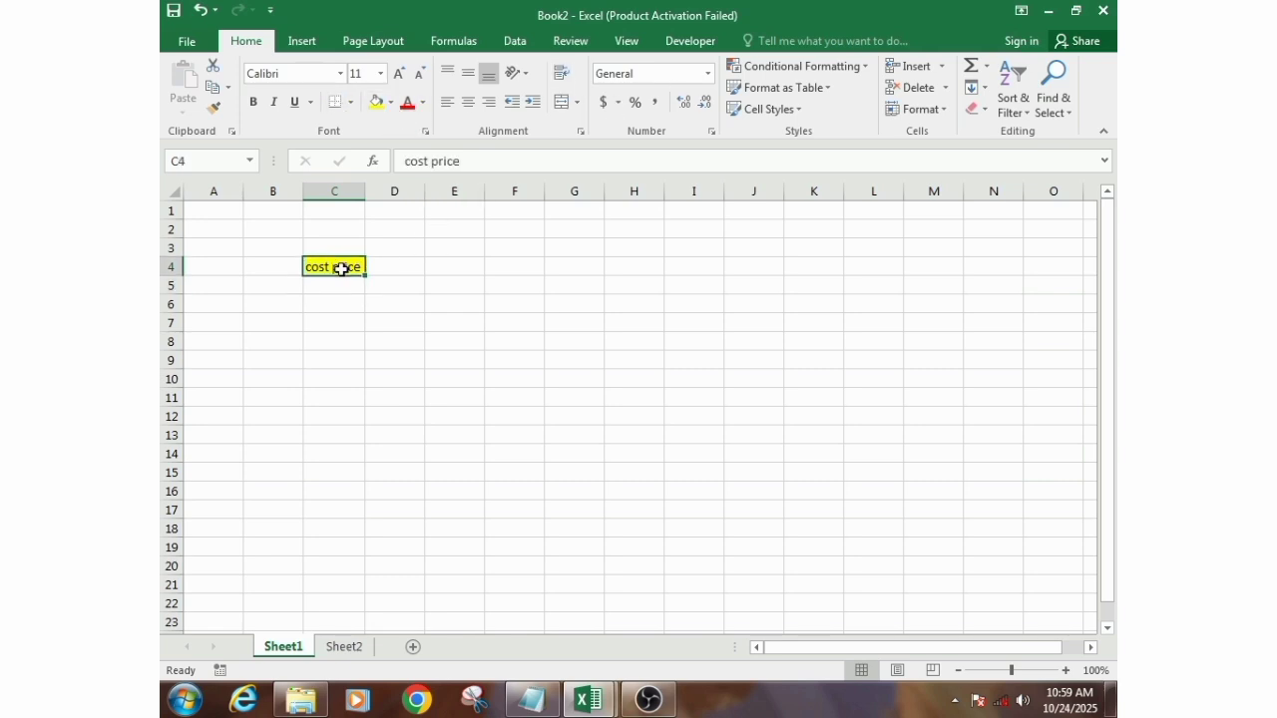
click(349, 102)
click(383, 261)
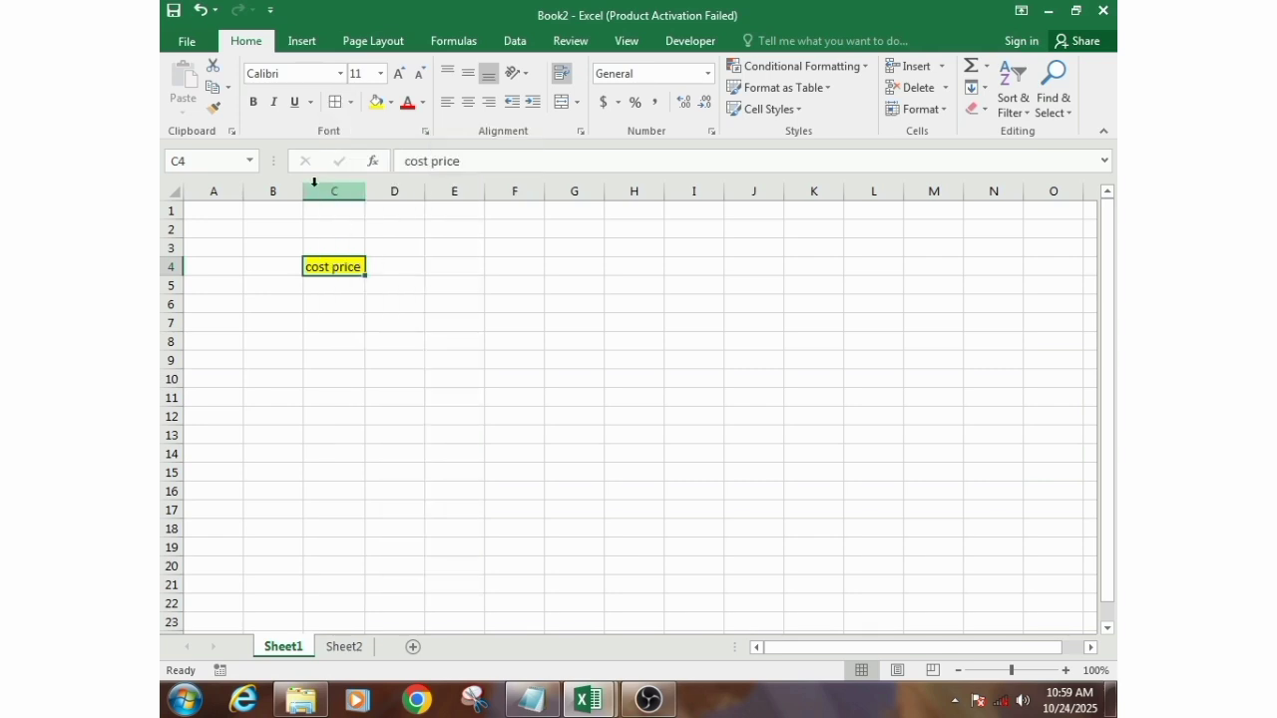
click(415, 337)
click(333, 269)
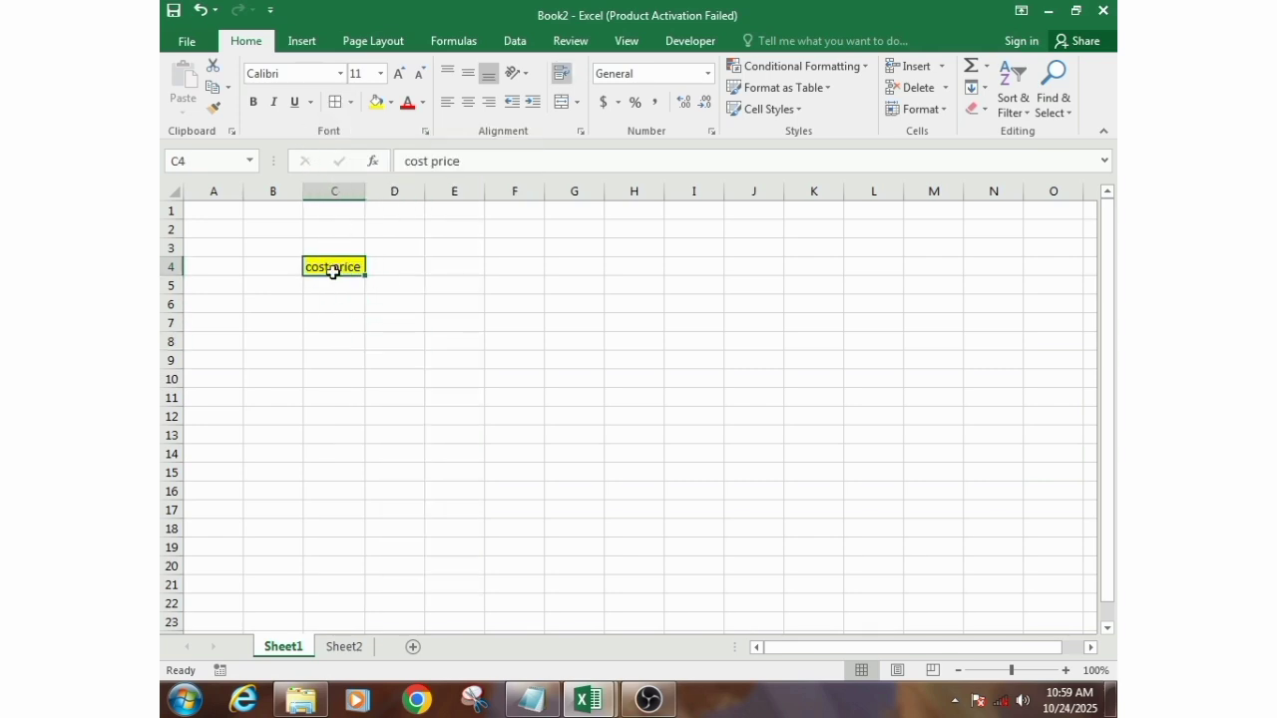
click(366, 305)
click(535, 265)
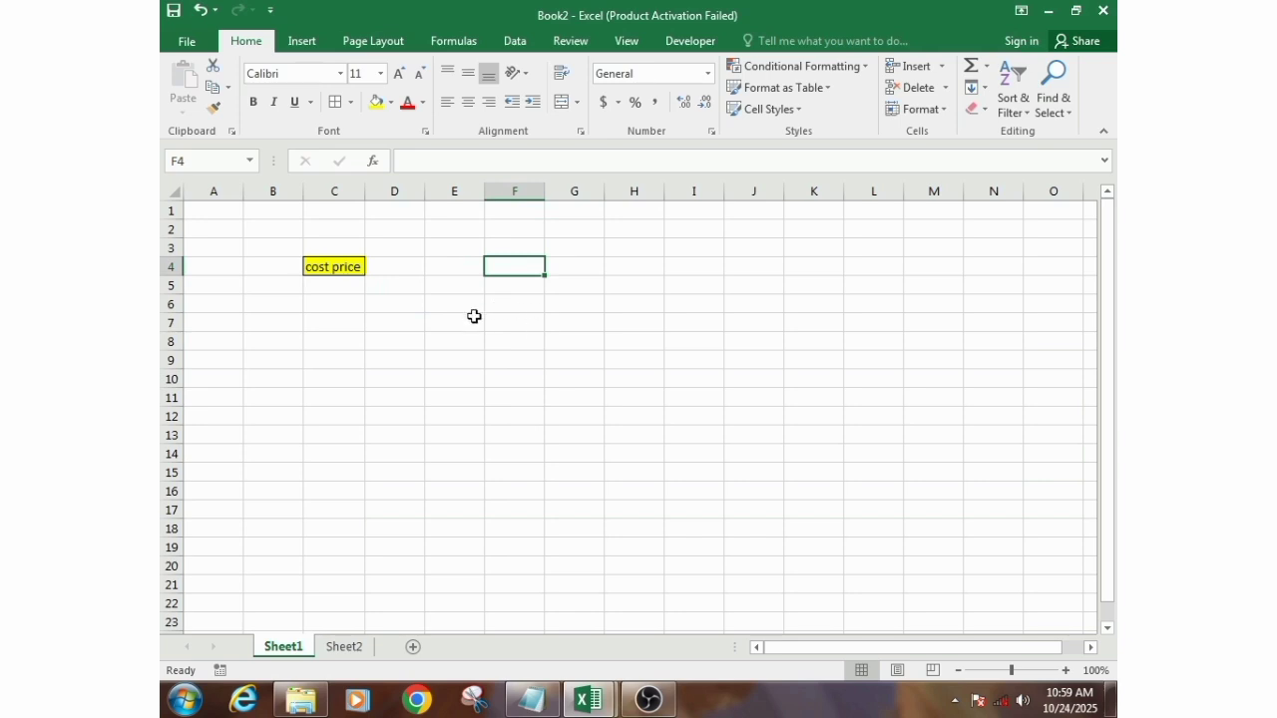
Select cell C4 and open the print preview of the active sheet
click(402, 271)
click(338, 272)
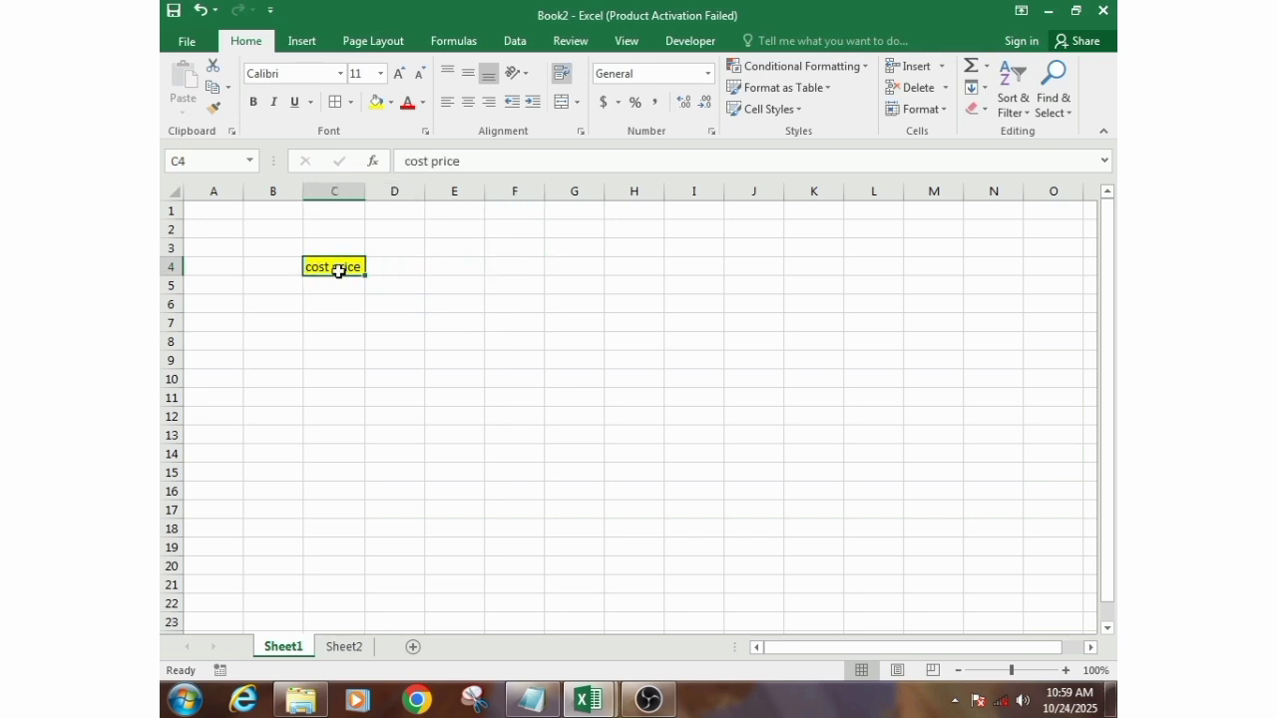
key(ctrl+p)
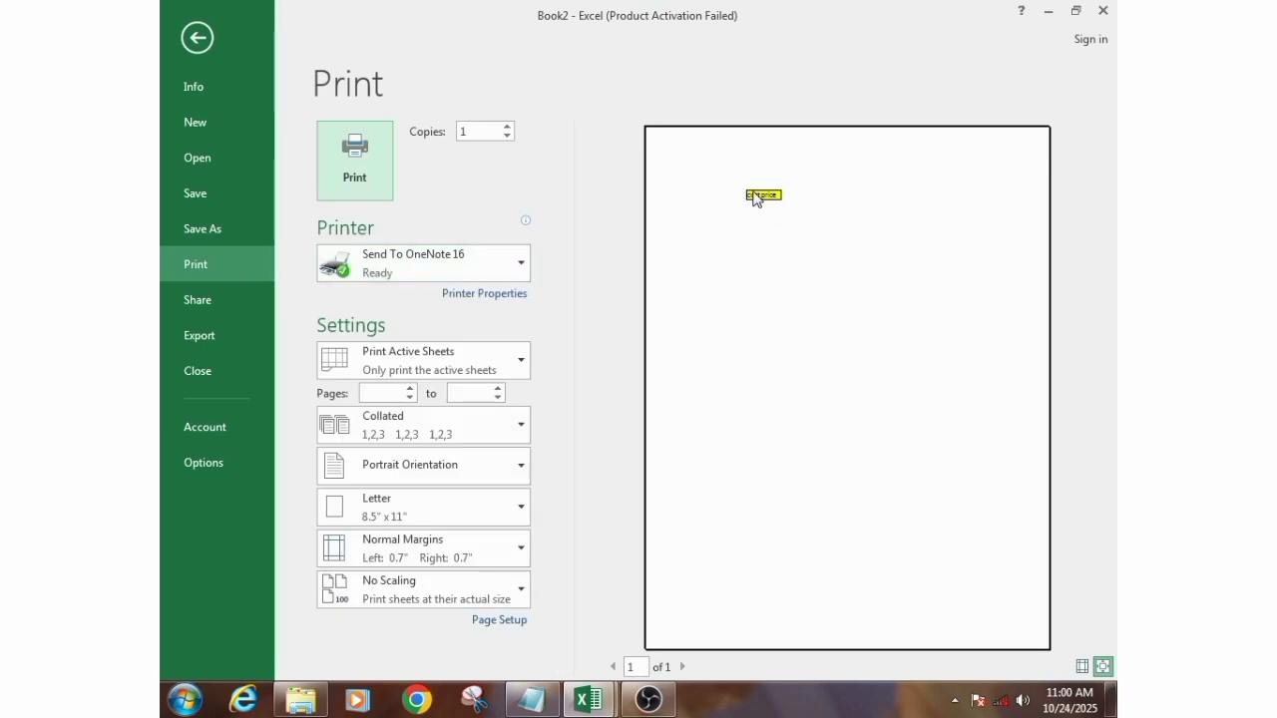
Leave the print preview, apply all borders to the range C4:E11, and select cell D6 to view the grid
click(196, 37)
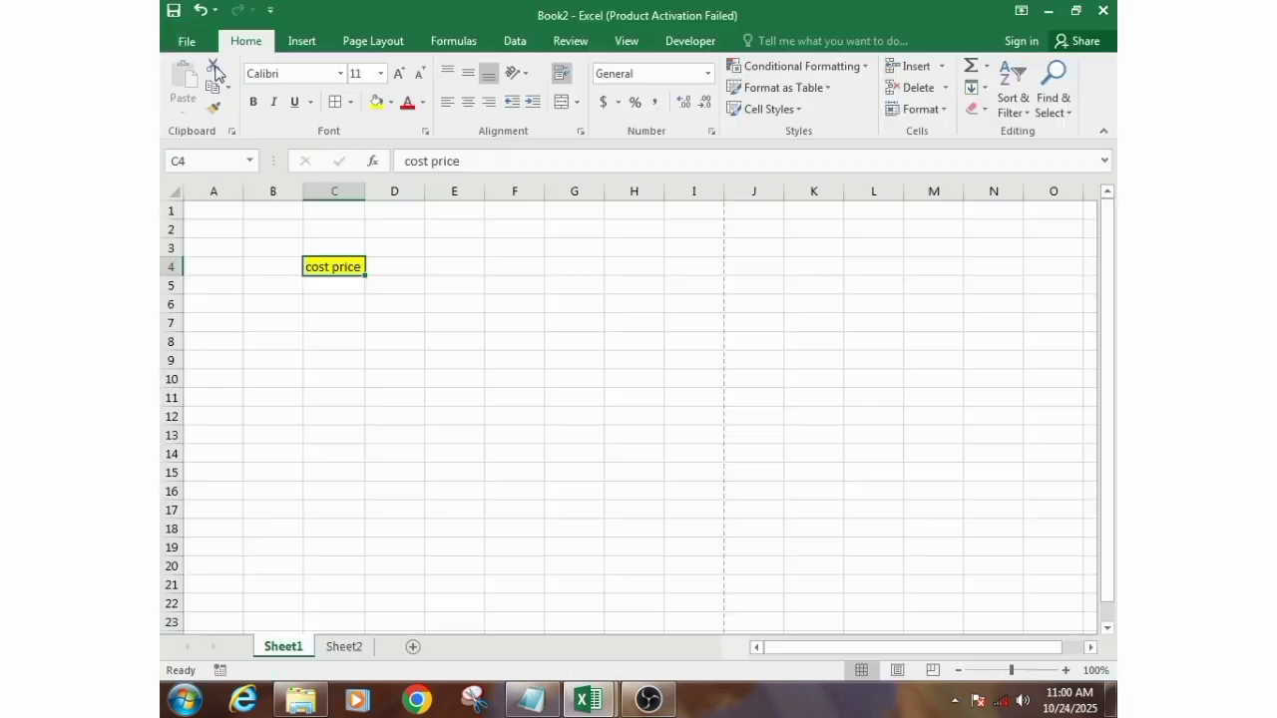
drag(513, 277, 613, 388)
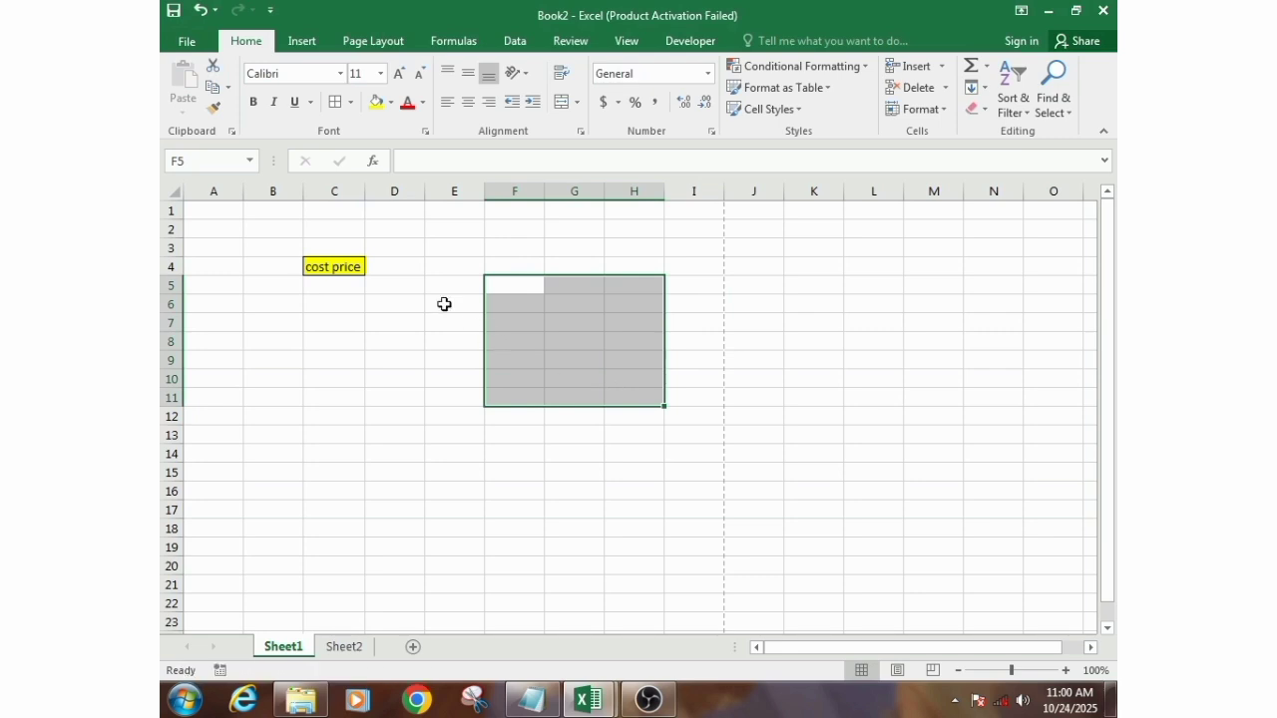
click(399, 285)
drag(330, 268, 481, 405)
click(335, 102)
click(390, 353)
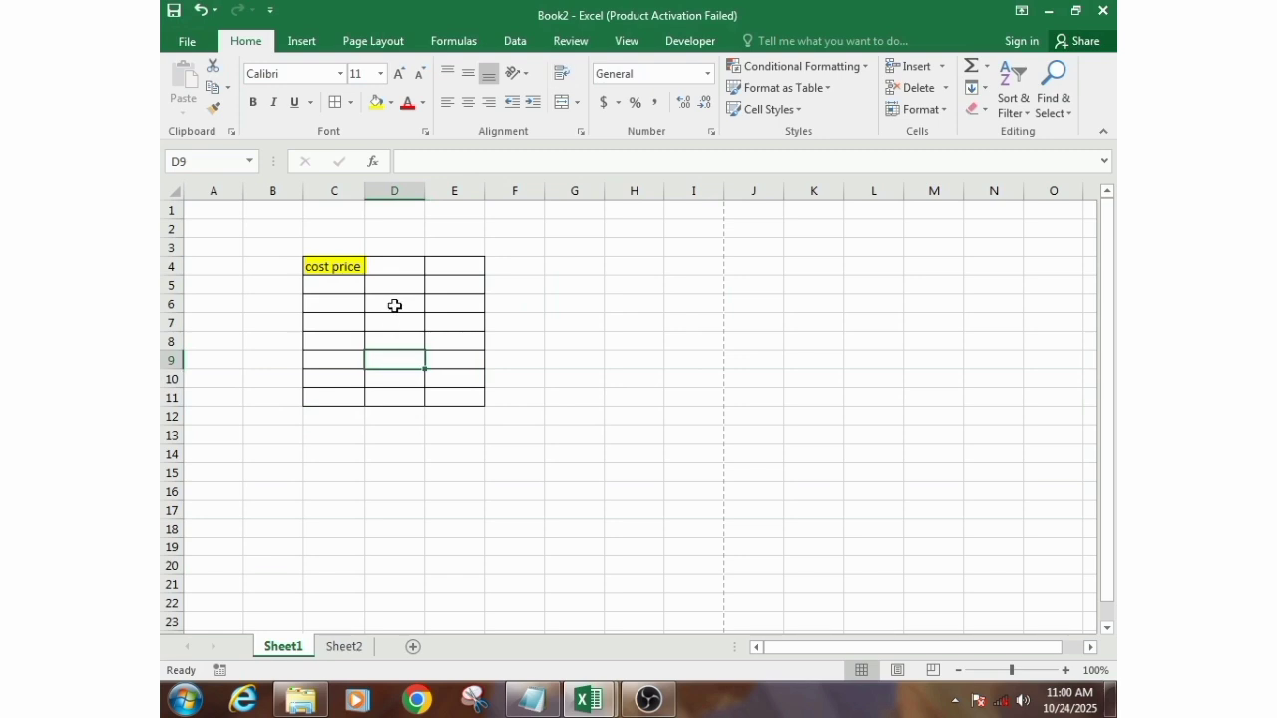
click(395, 305)
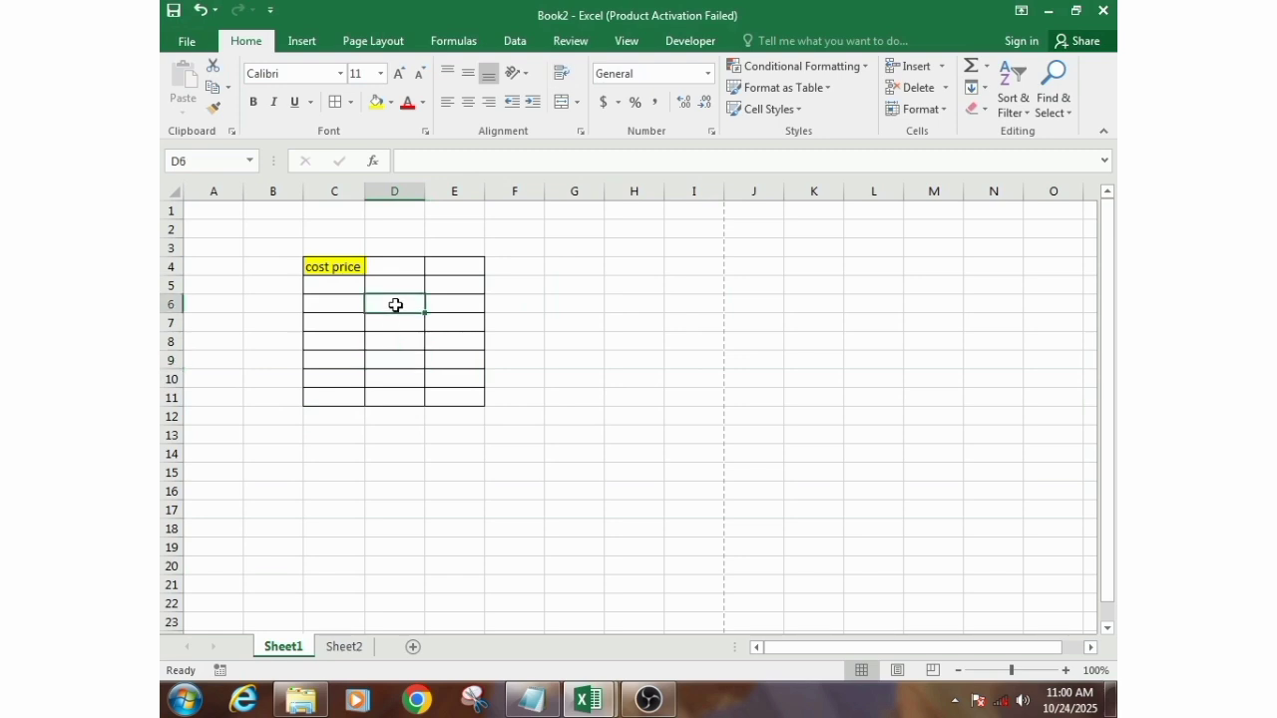
Merge and center the heading cells C3:E3 directly above the bordered table
click(351, 102)
click(306, 319)
drag(354, 249, 436, 247)
click(412, 285)
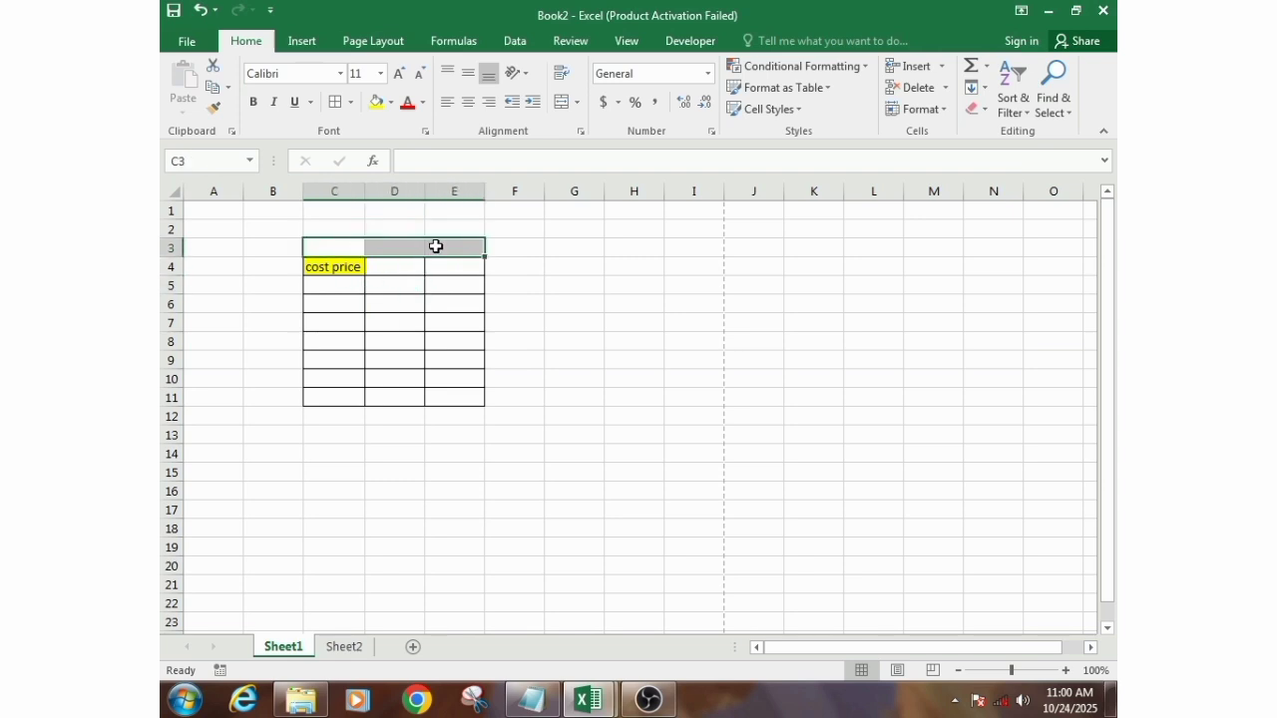
click(375, 246)
drag(341, 249, 445, 250)
click(562, 102)
click(398, 302)
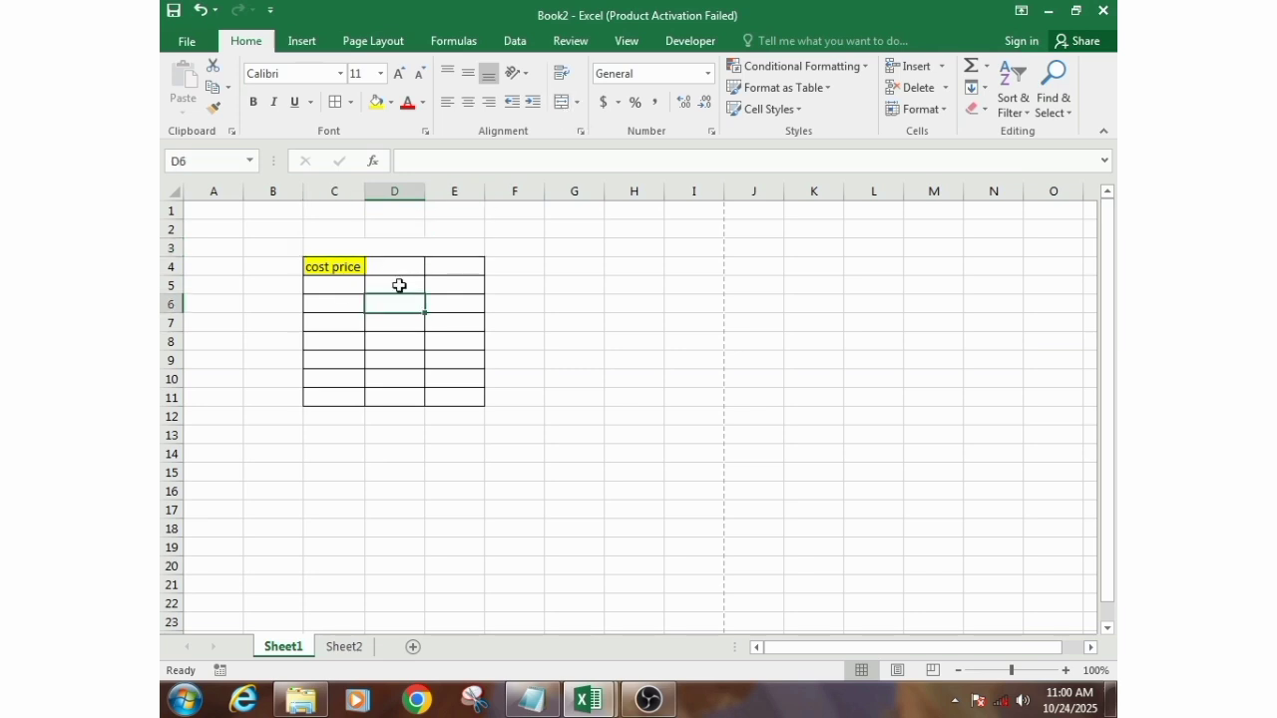
Fill the merged heading cell C3:E3 with light blue and select cell E5 to view it
click(389, 250)
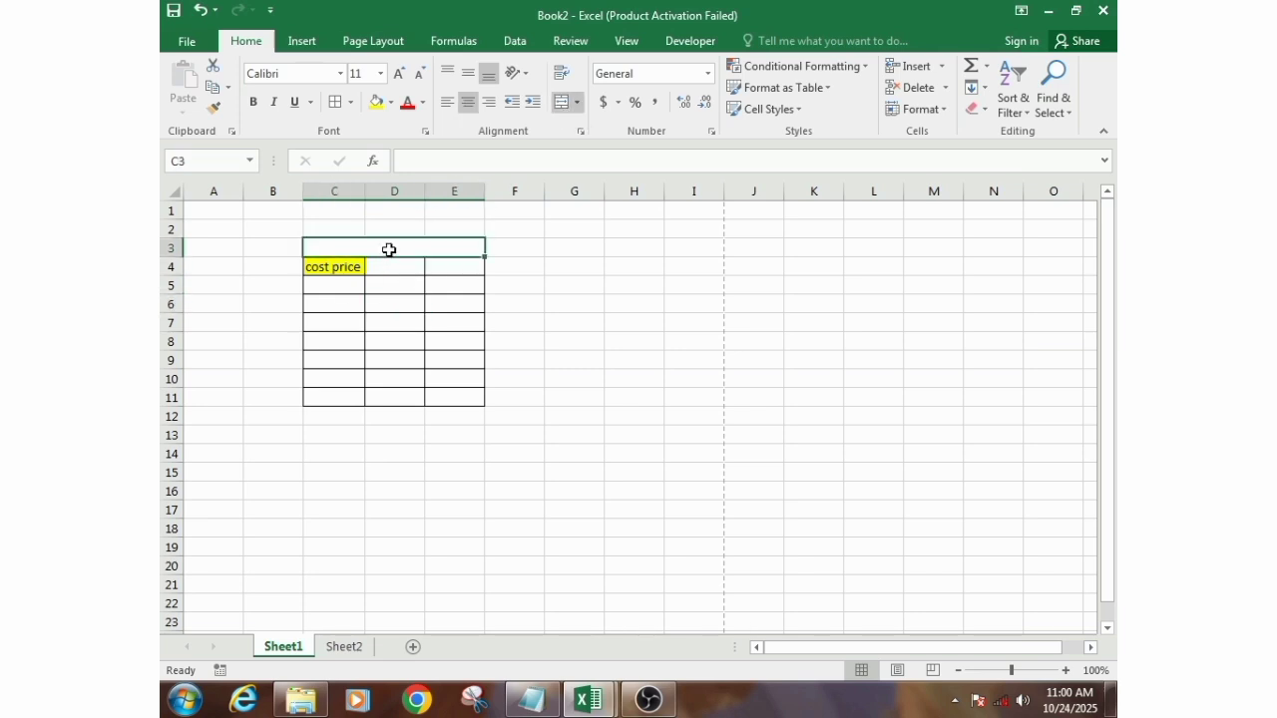
click(389, 103)
click(440, 176)
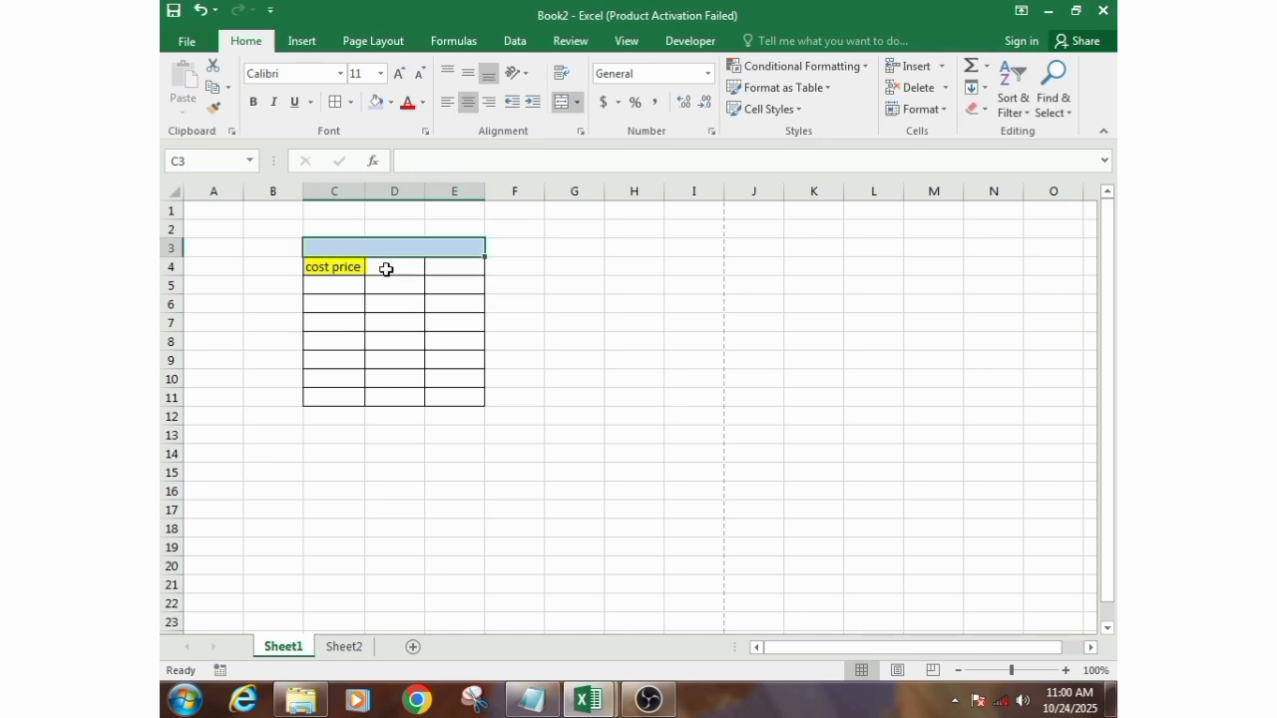
click(439, 282)
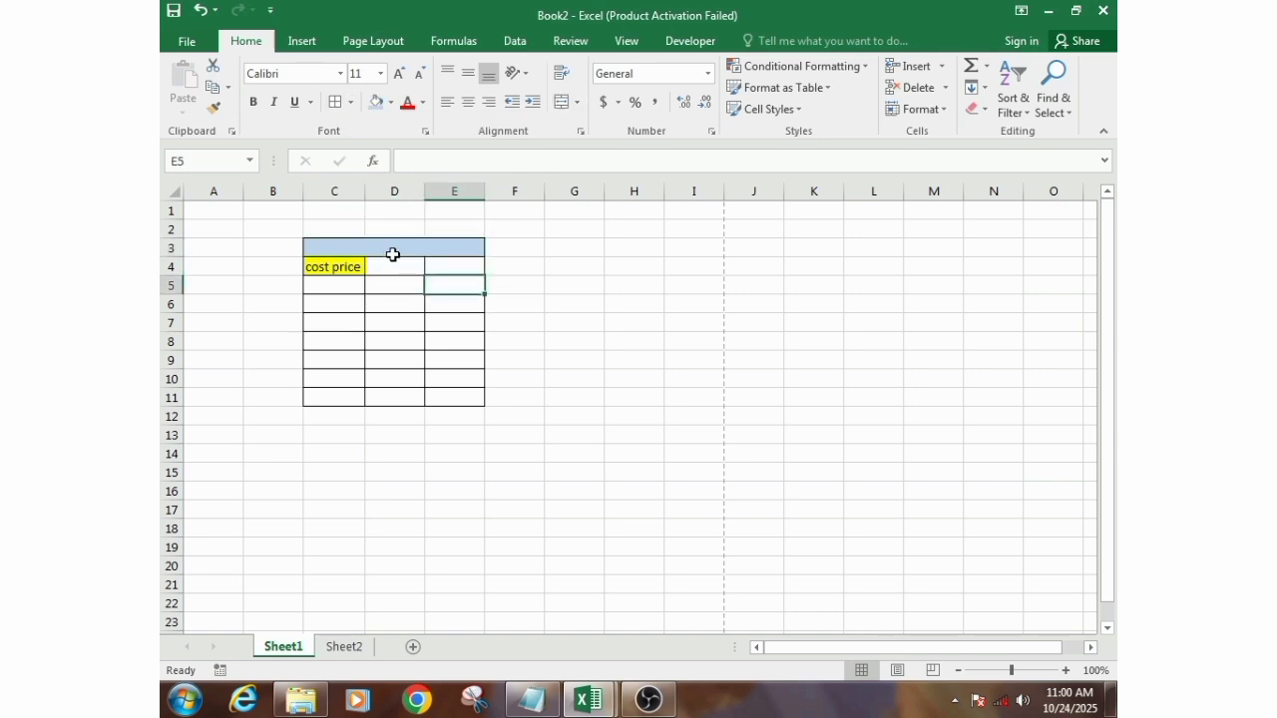
Enter "sales report" in the merged heading cell above the table and select cells below it, ending on D4
click(392, 252)
text(sa)
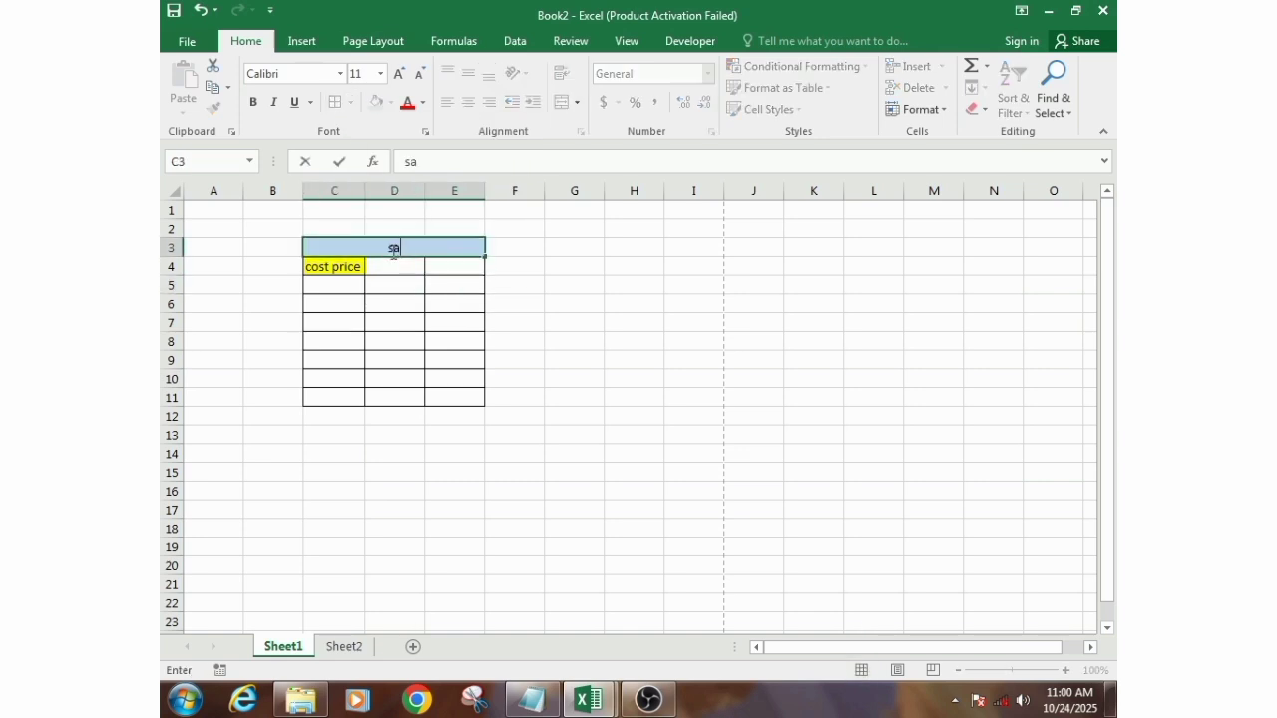
text(les report)
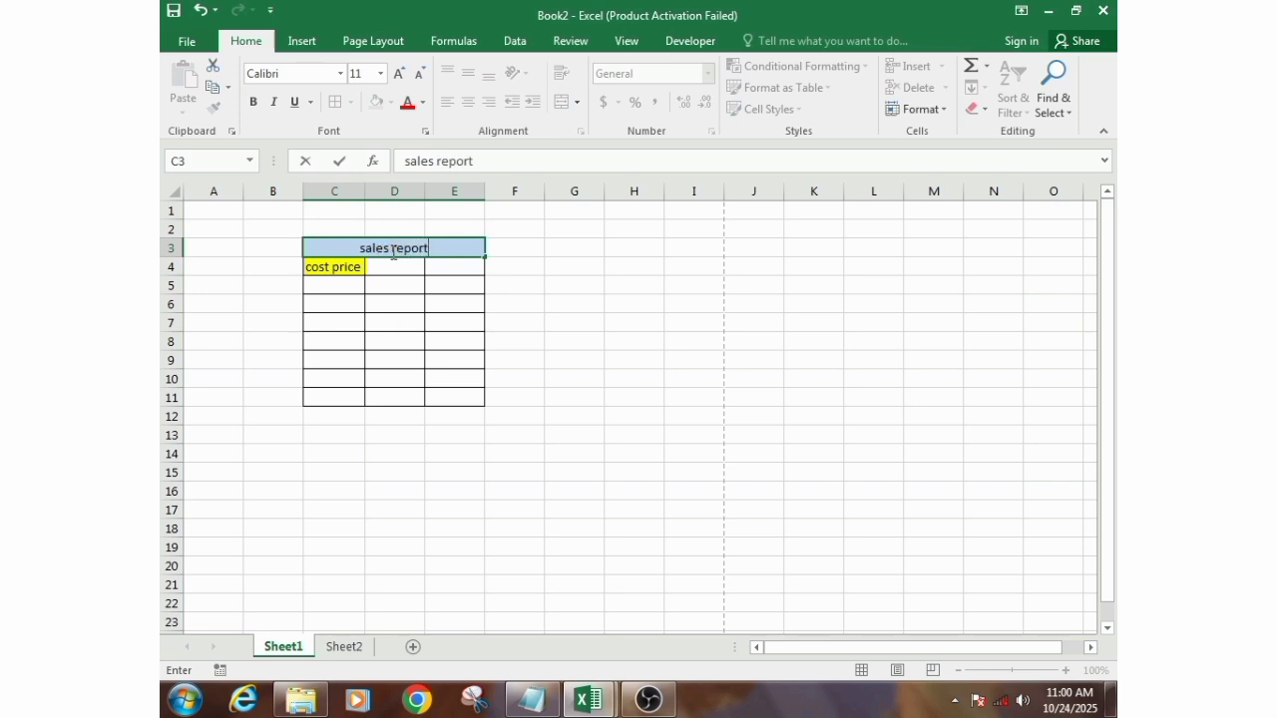
key(Return)
click(374, 325)
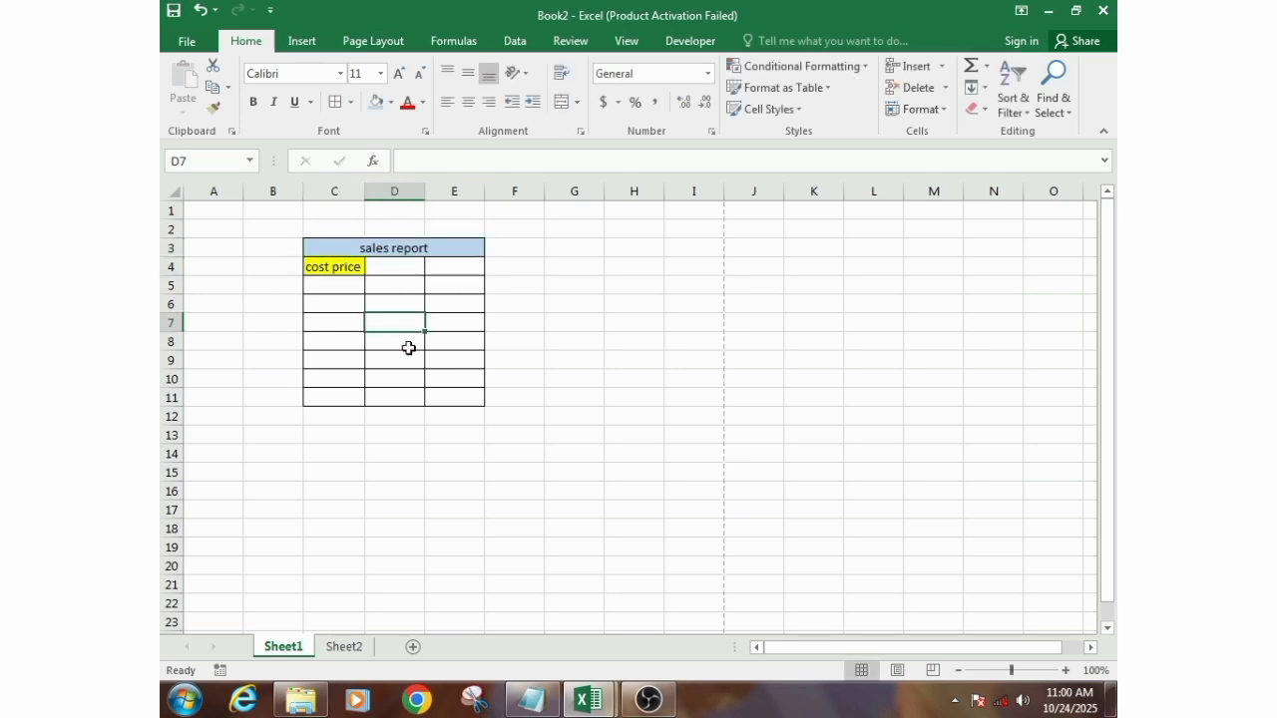
click(409, 346)
click(410, 304)
click(392, 286)
click(397, 268)
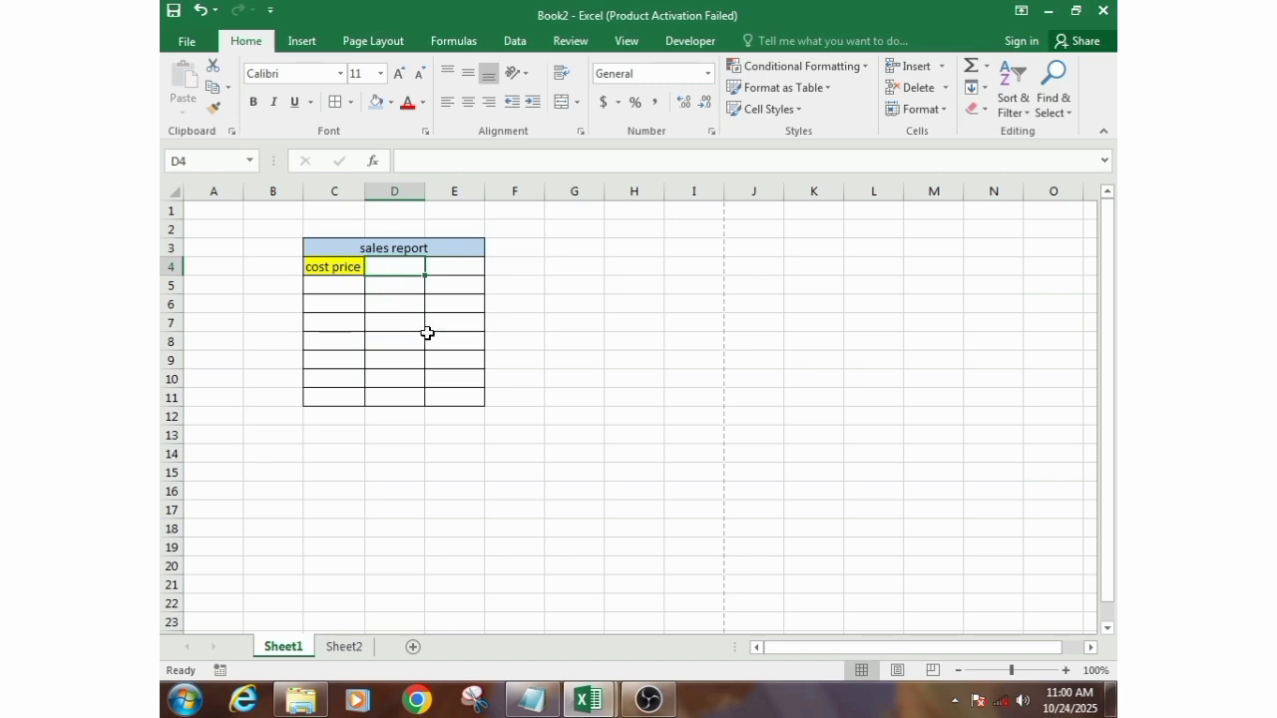
Switch to the Book1 workbook and select cells in its Cost Price and Profit columns, ending on D4
click(587, 700)
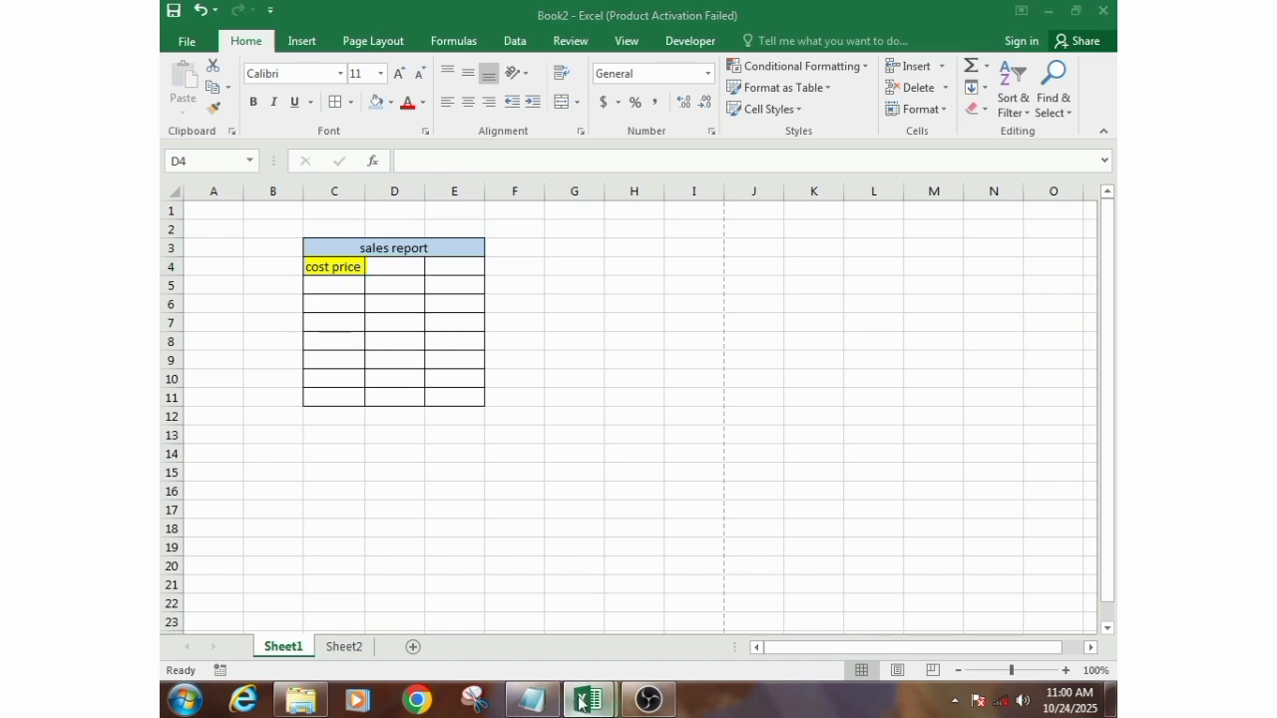
click(507, 596)
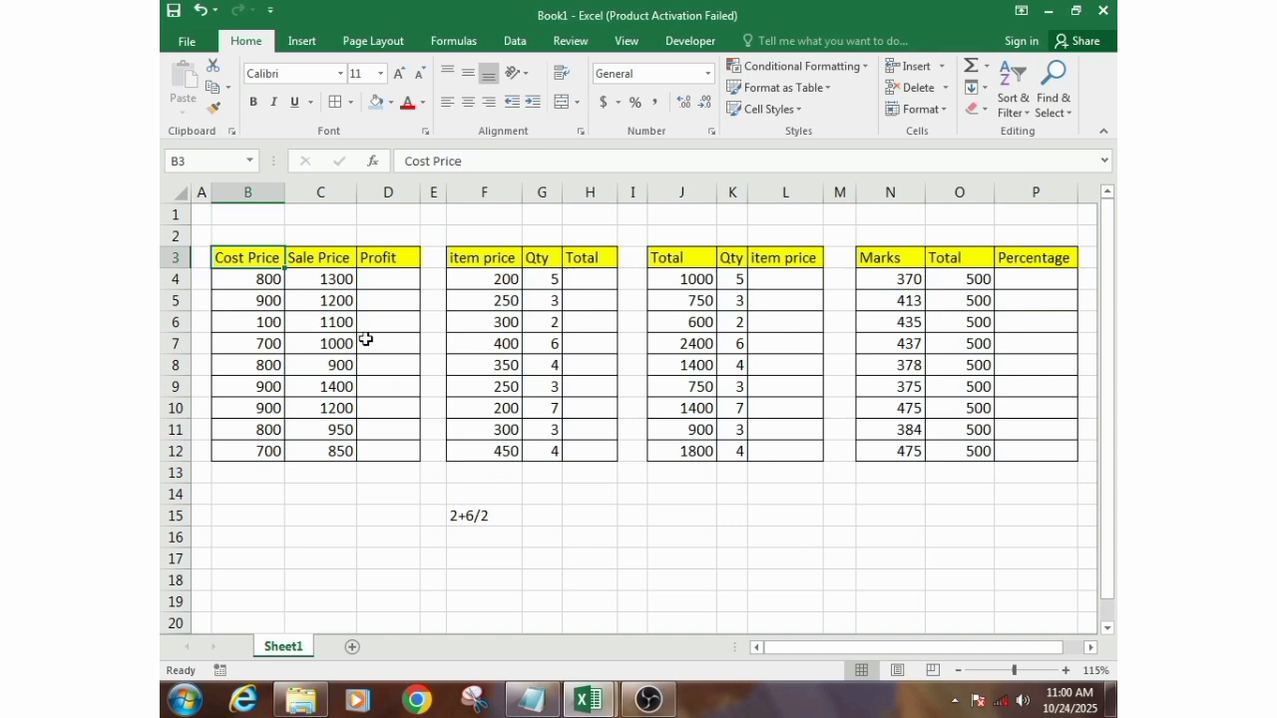
click(373, 283)
click(282, 297)
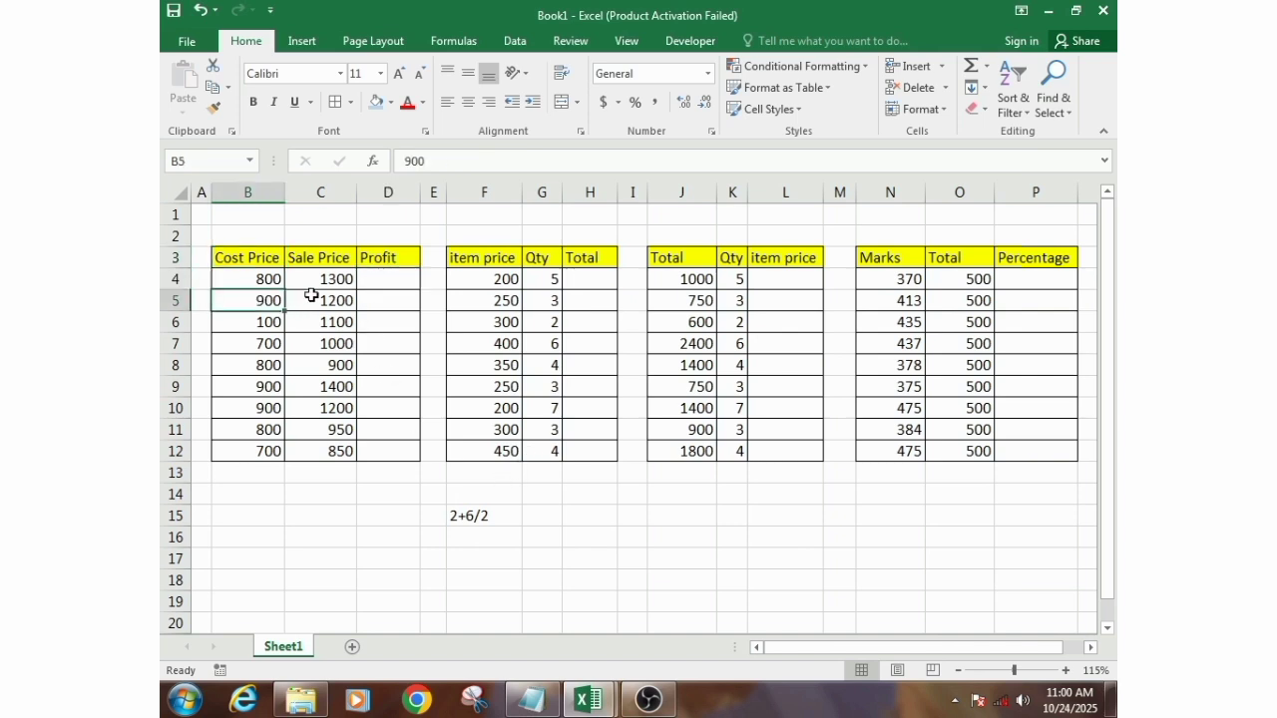
click(389, 278)
click(384, 316)
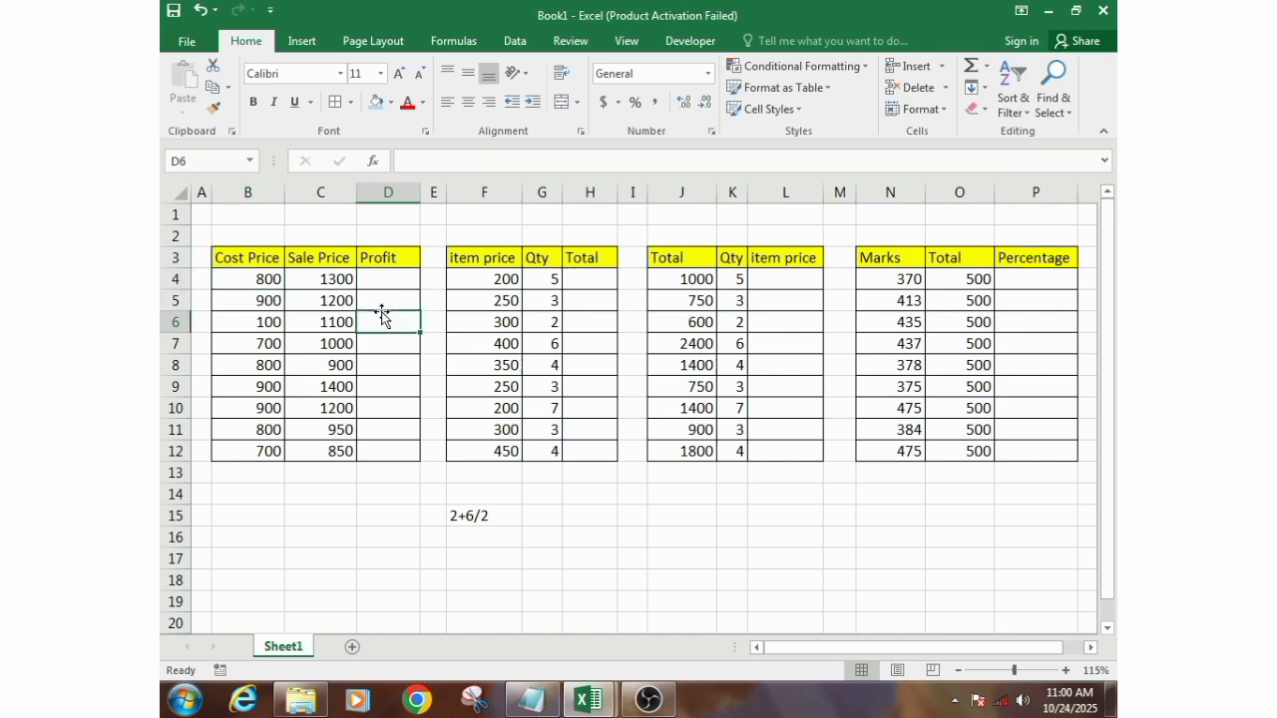
click(379, 280)
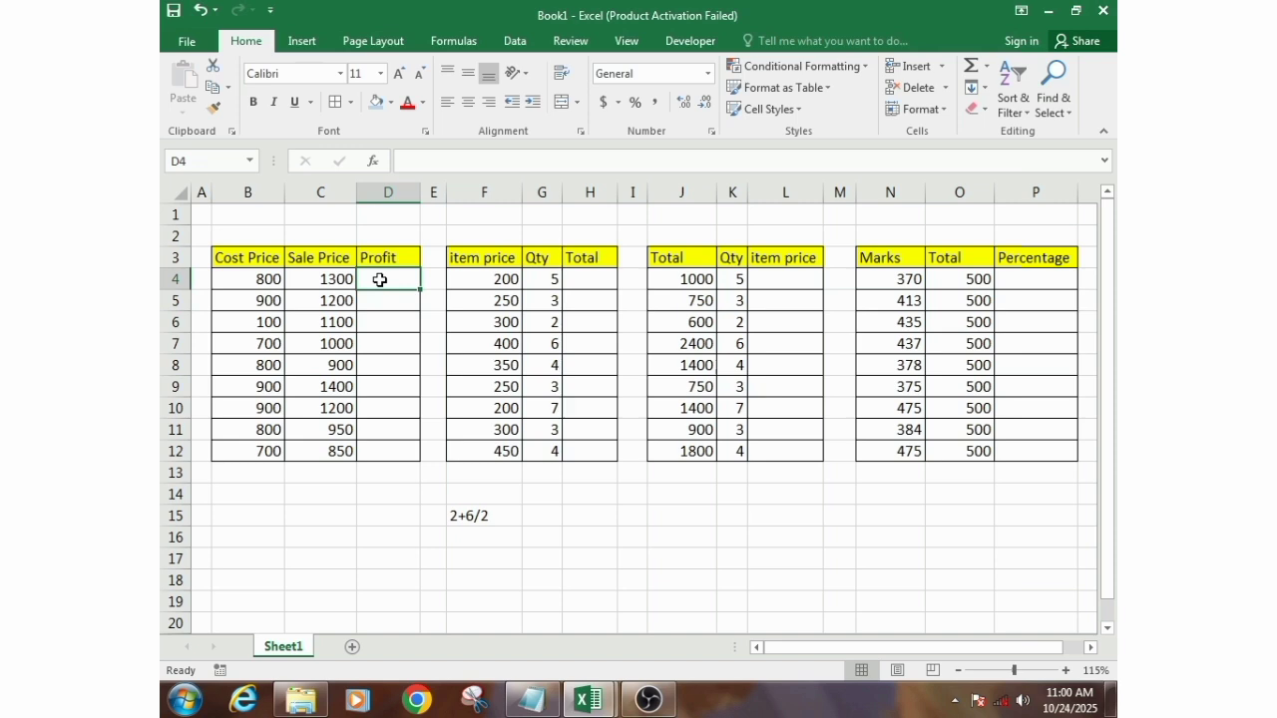
Select the Cost Price values B4:B12 and the Sale Price values C4:C12 to point out the profit inputs, ending on B4
drag(272, 281, 266, 449)
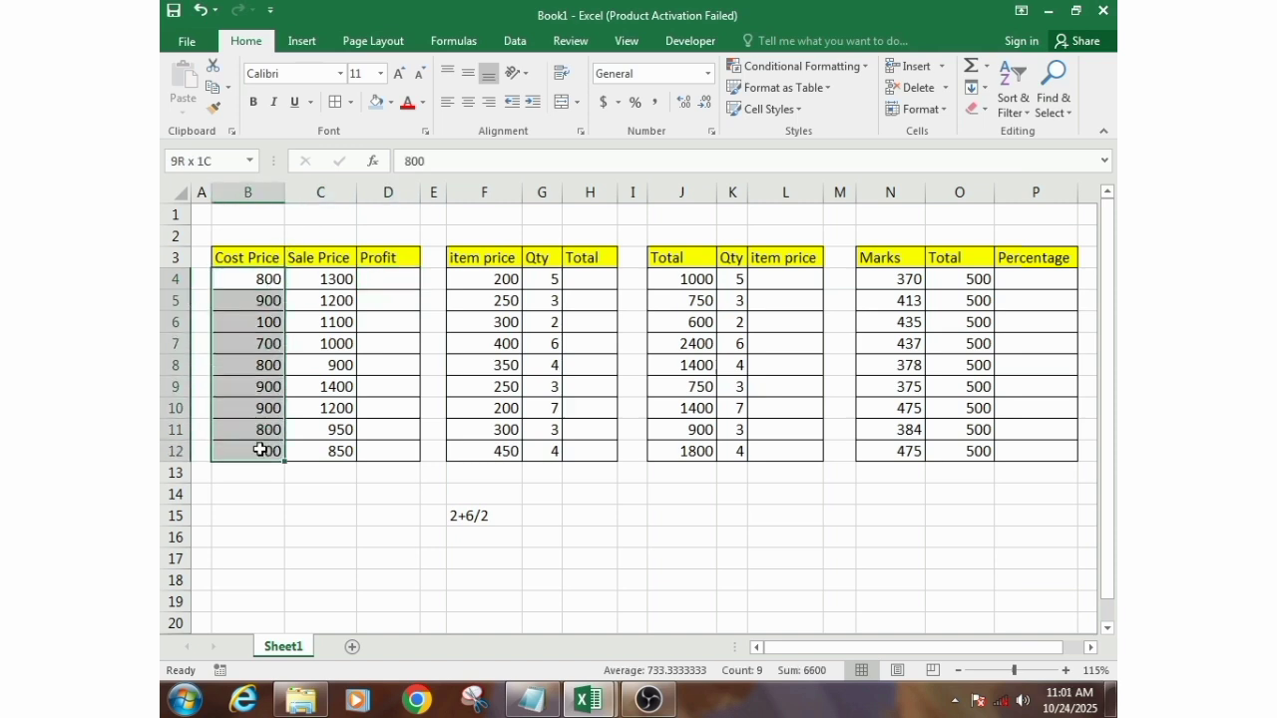
drag(334, 280, 335, 450)
click(348, 282)
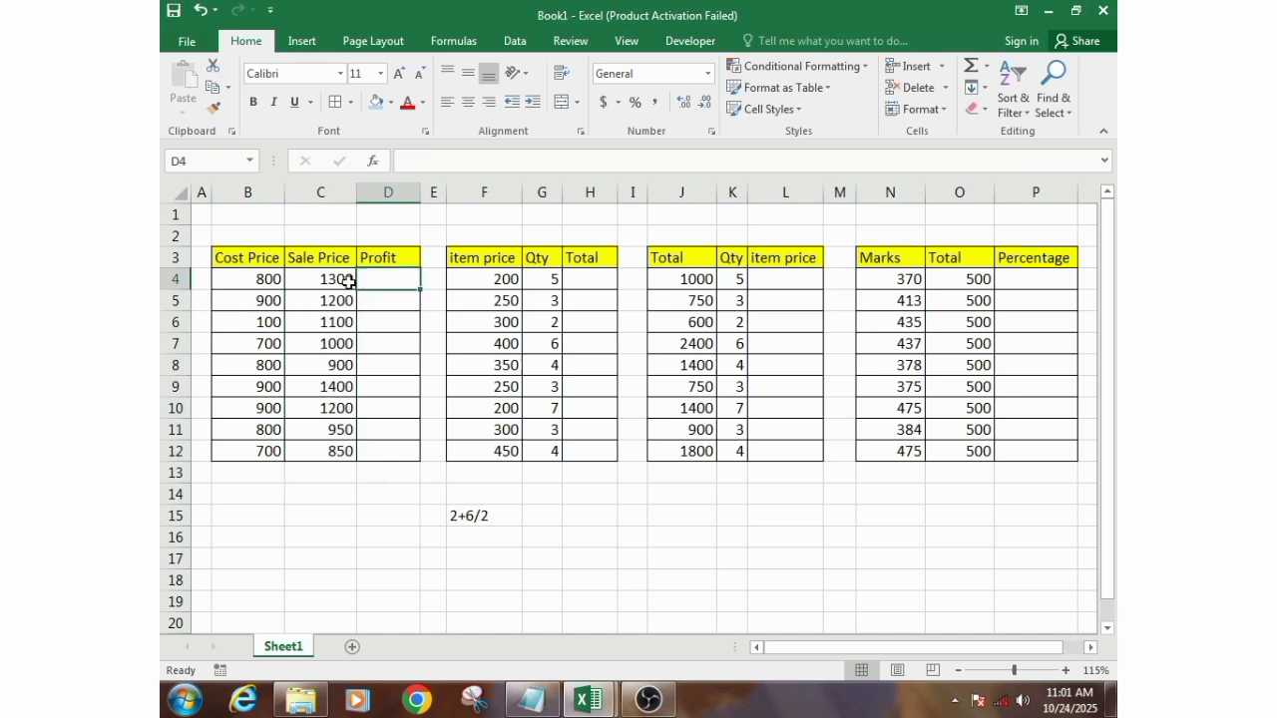
click(242, 280)
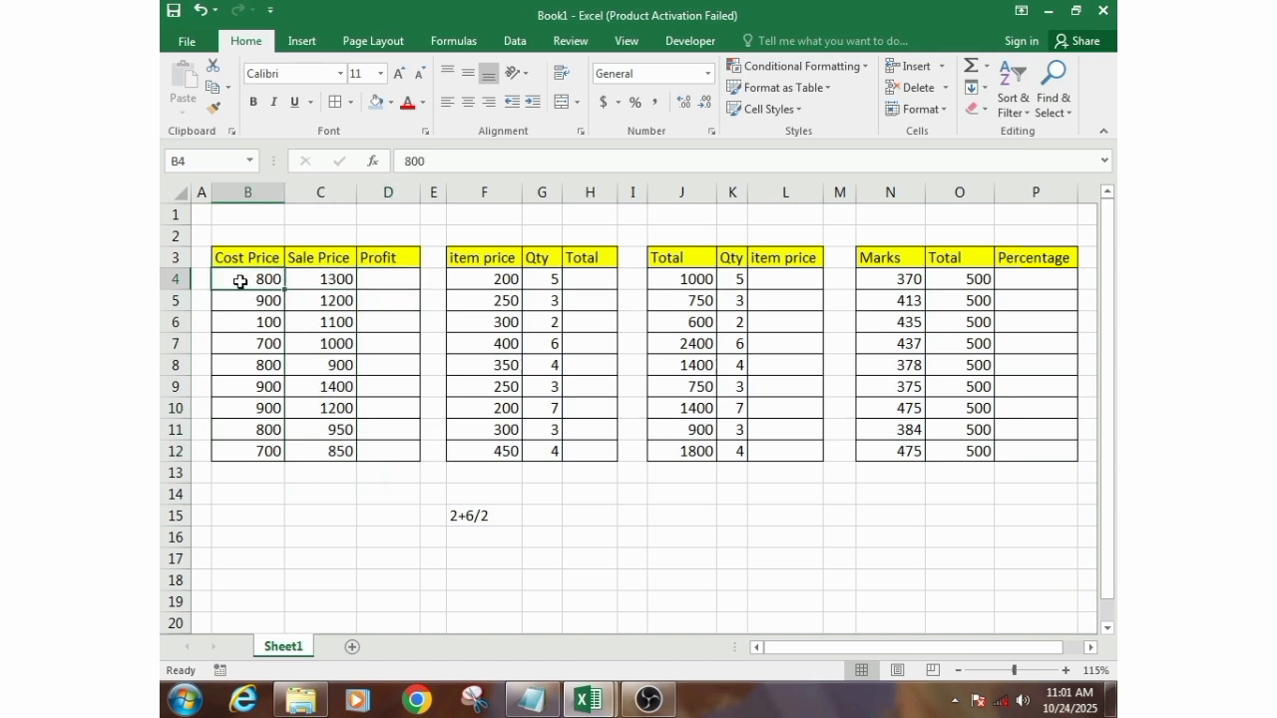
Enter the formula =C4-B4 in cell D4 to calculate the first row's profit
click(386, 275)
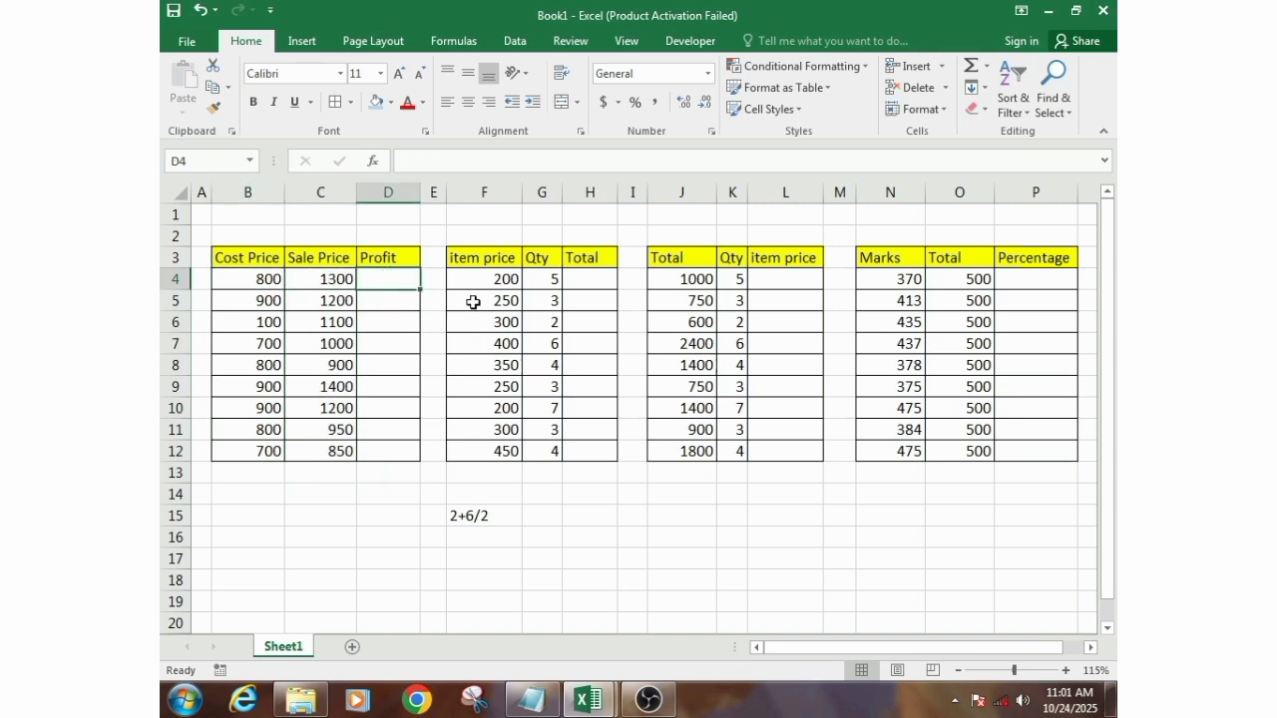
text(=)
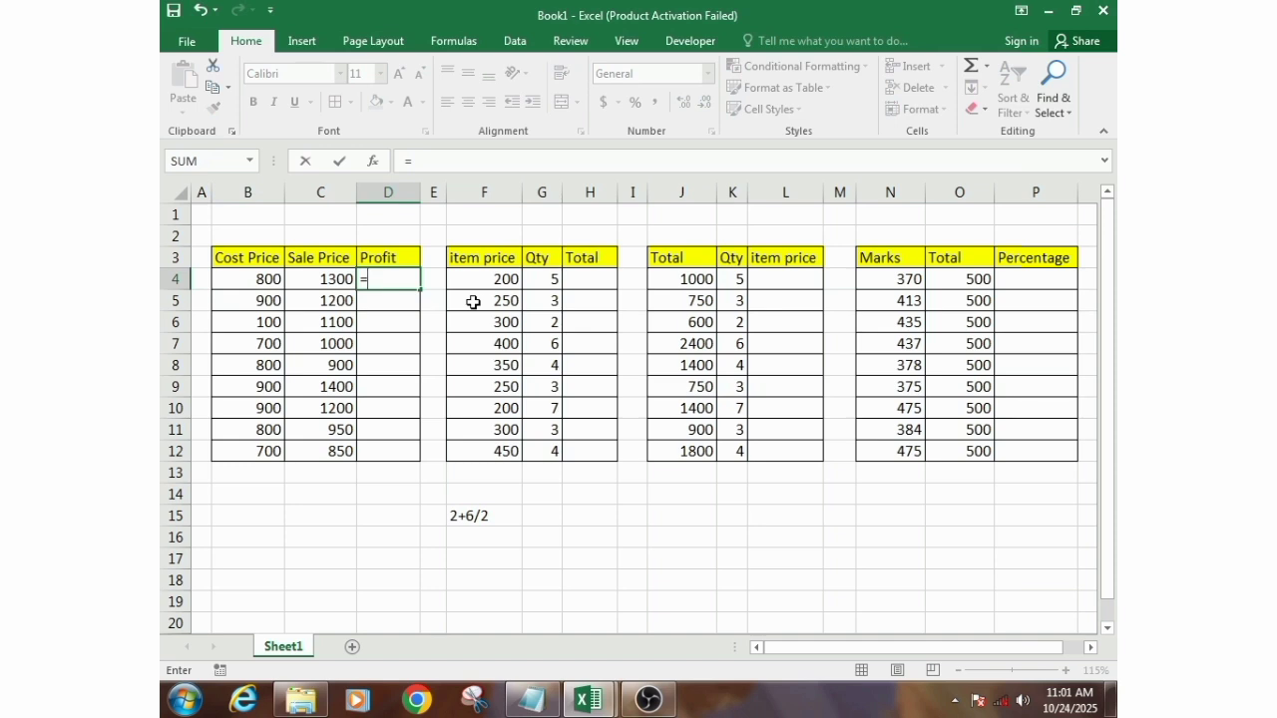
click(326, 283)
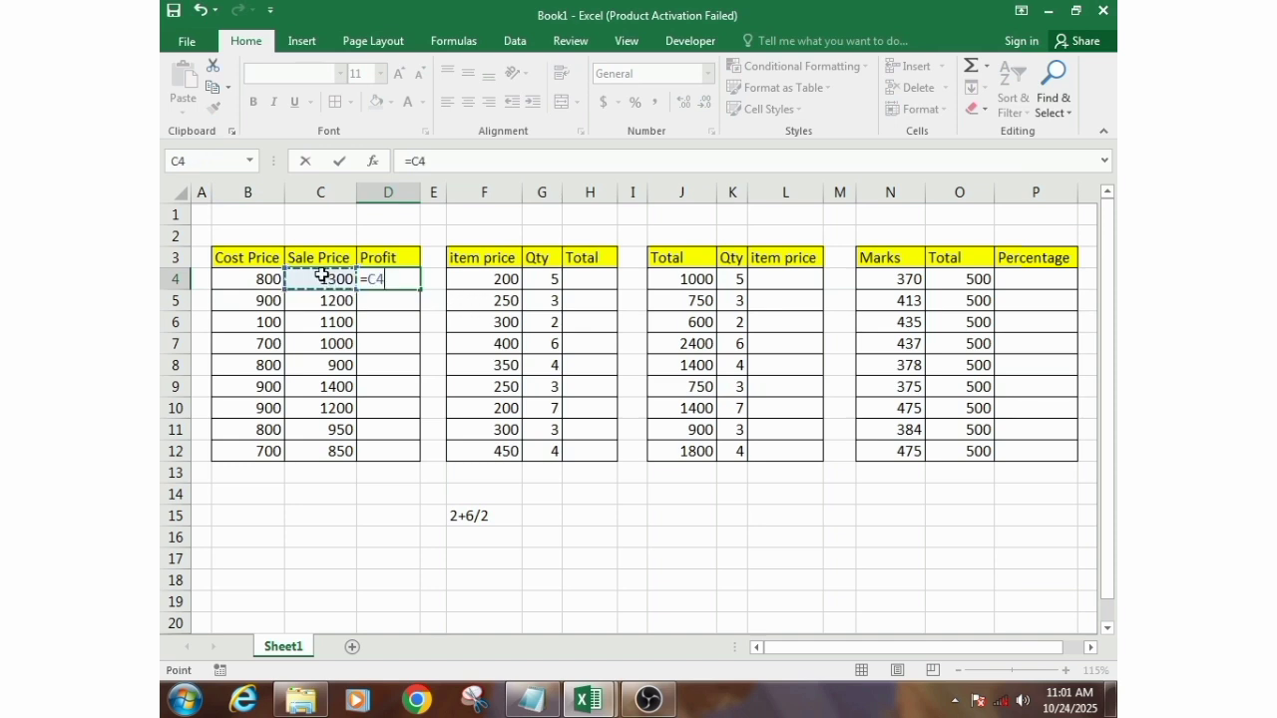
text(-)
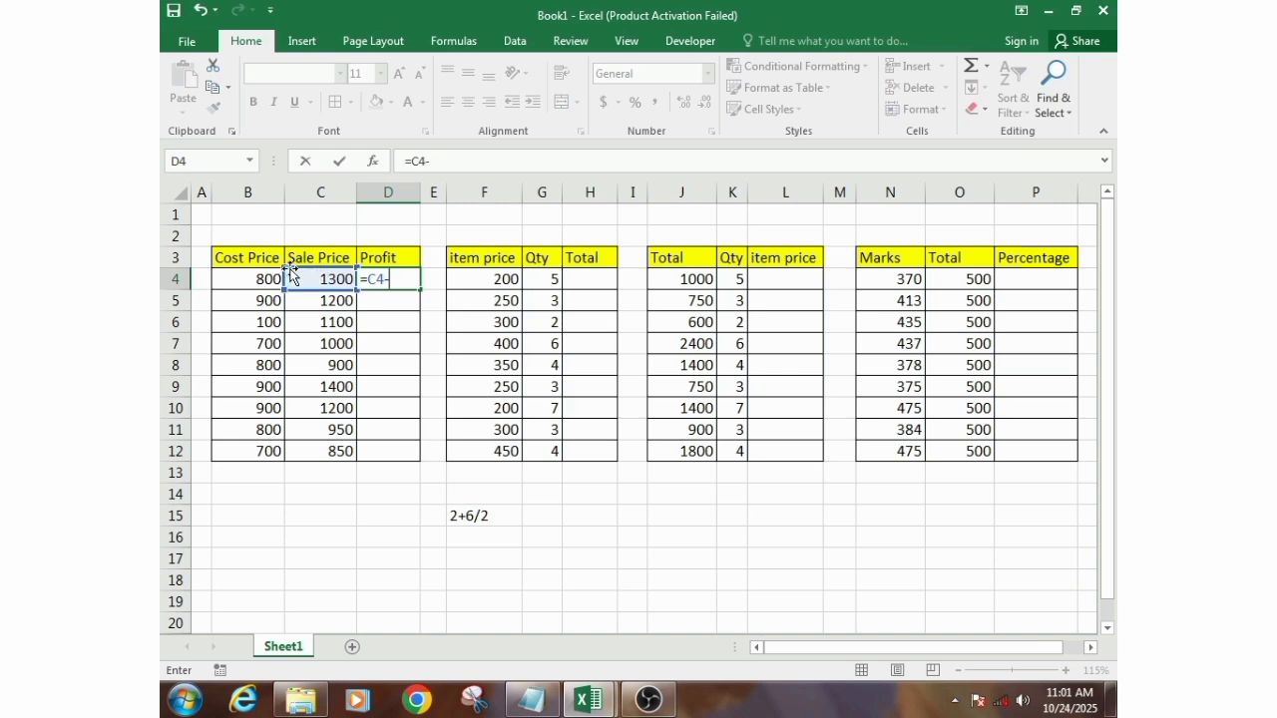
click(243, 279)
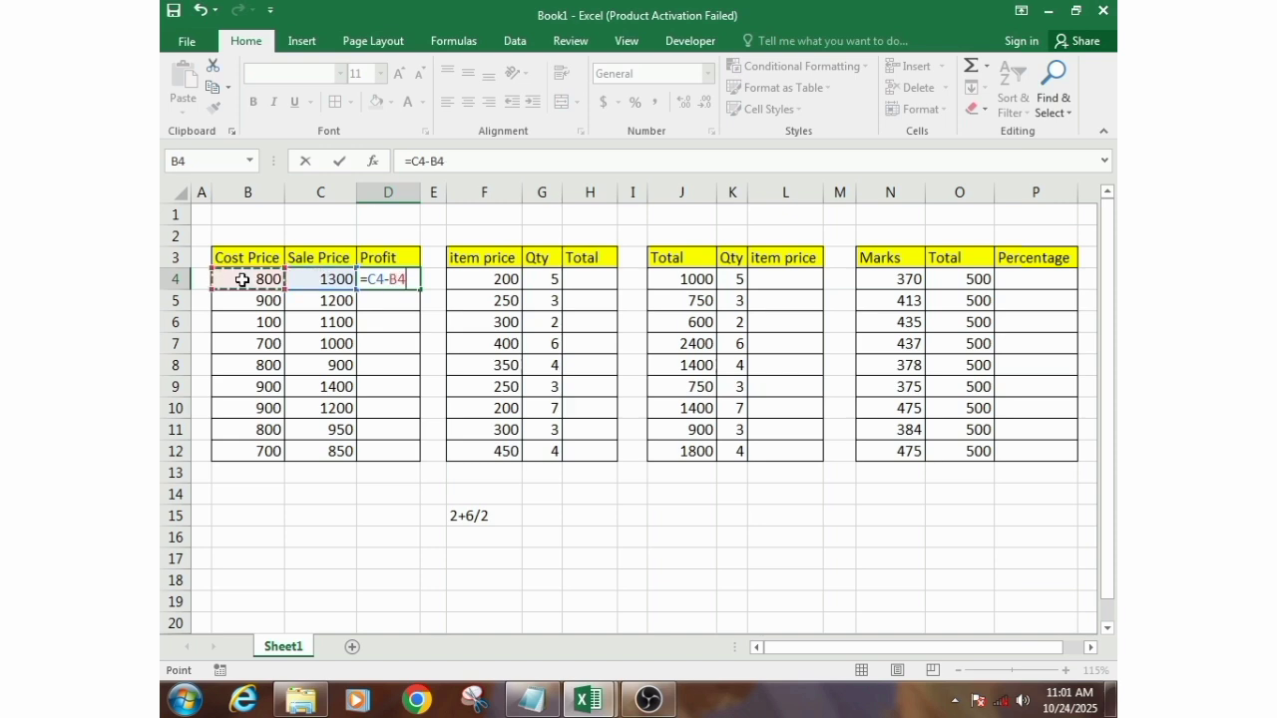
key(Return)
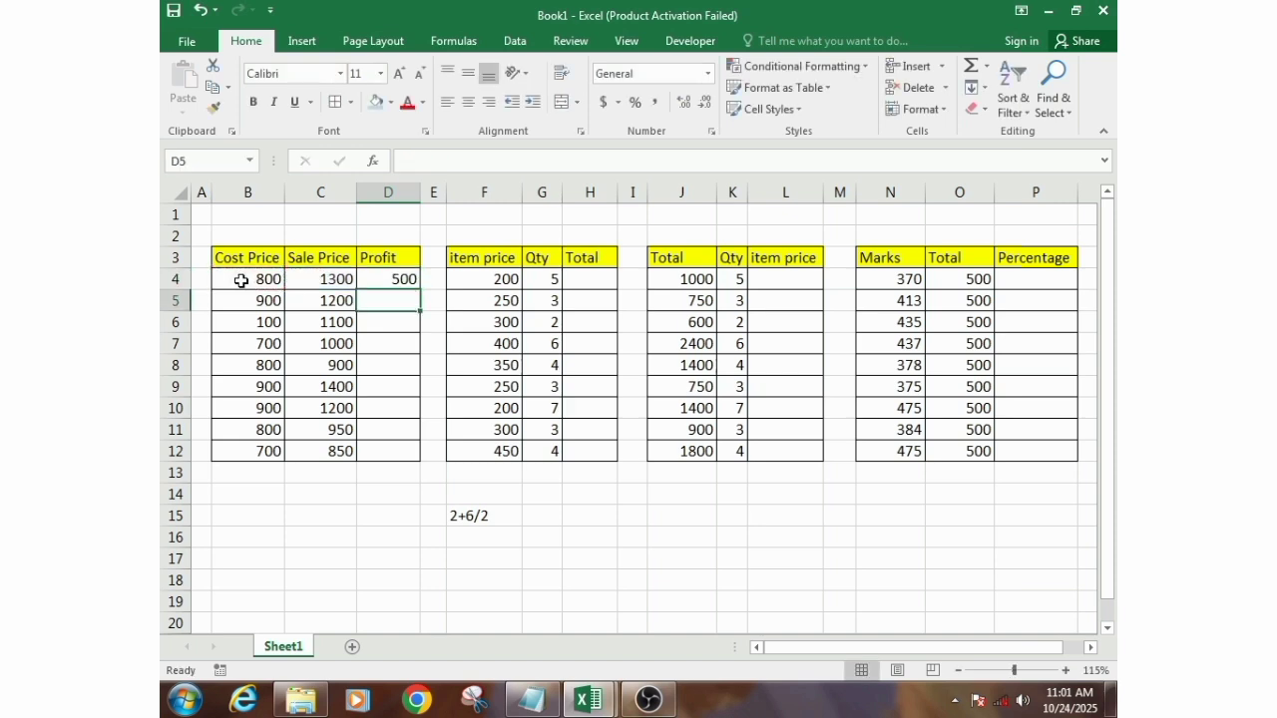
Examine the profit formula of cell D4 in the formula bar twice, highlighting its text and leaving it unedited
click(399, 281)
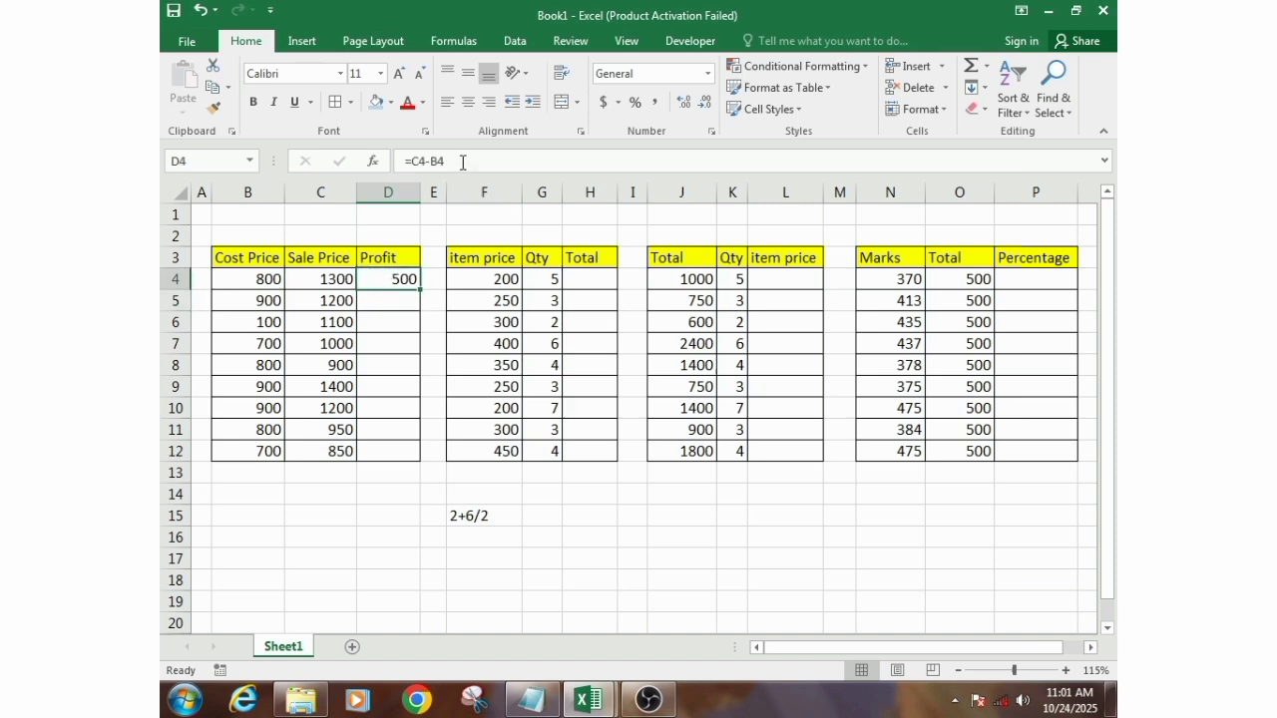
drag(446, 166, 380, 166)
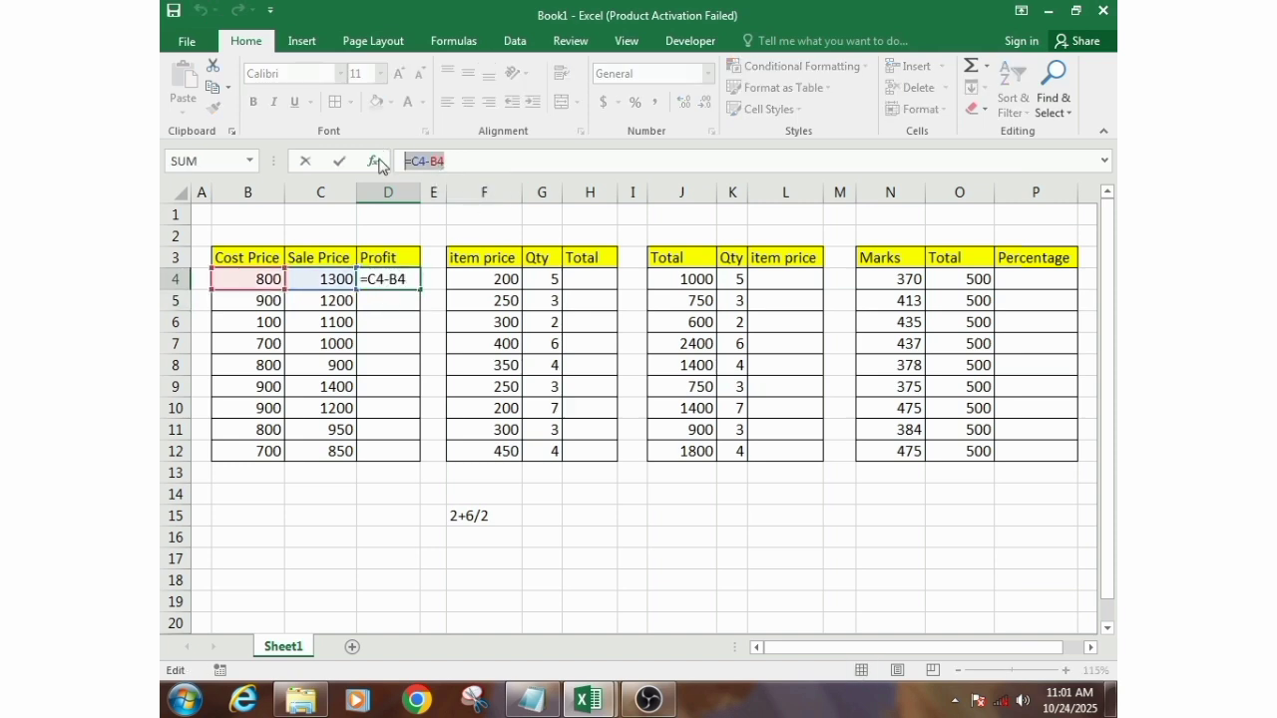
click(451, 164)
key(Return)
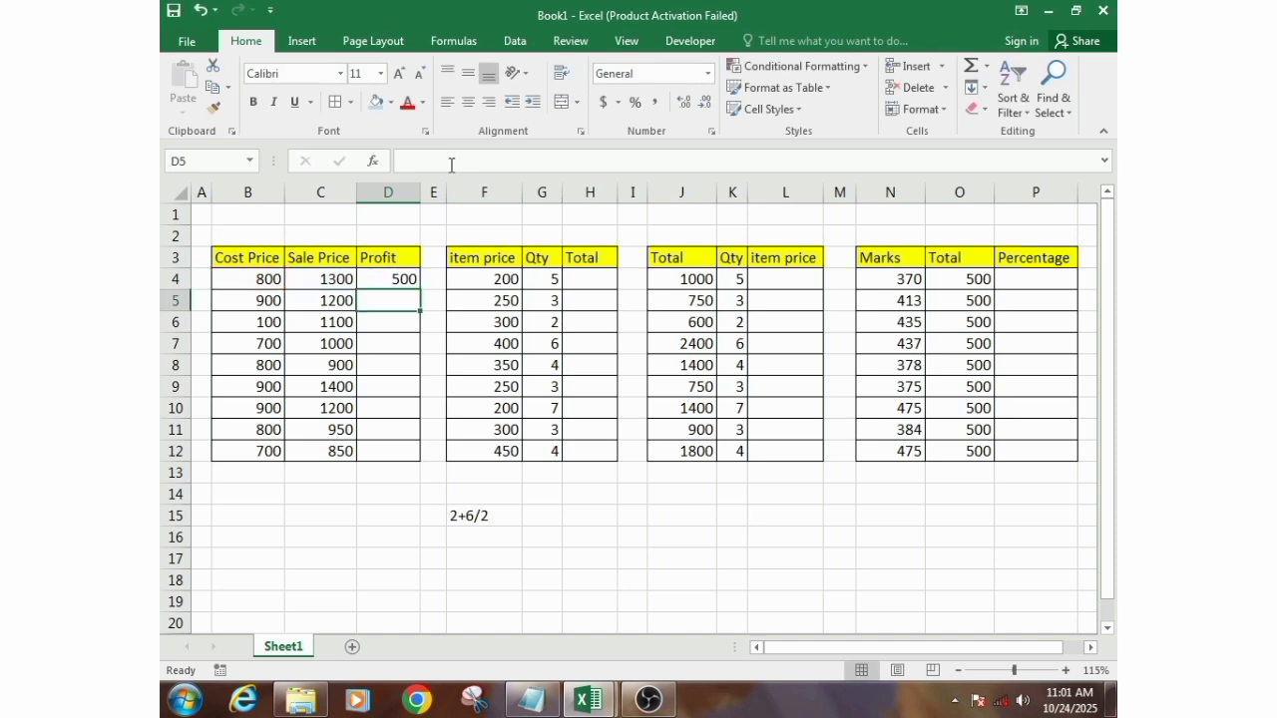
click(397, 279)
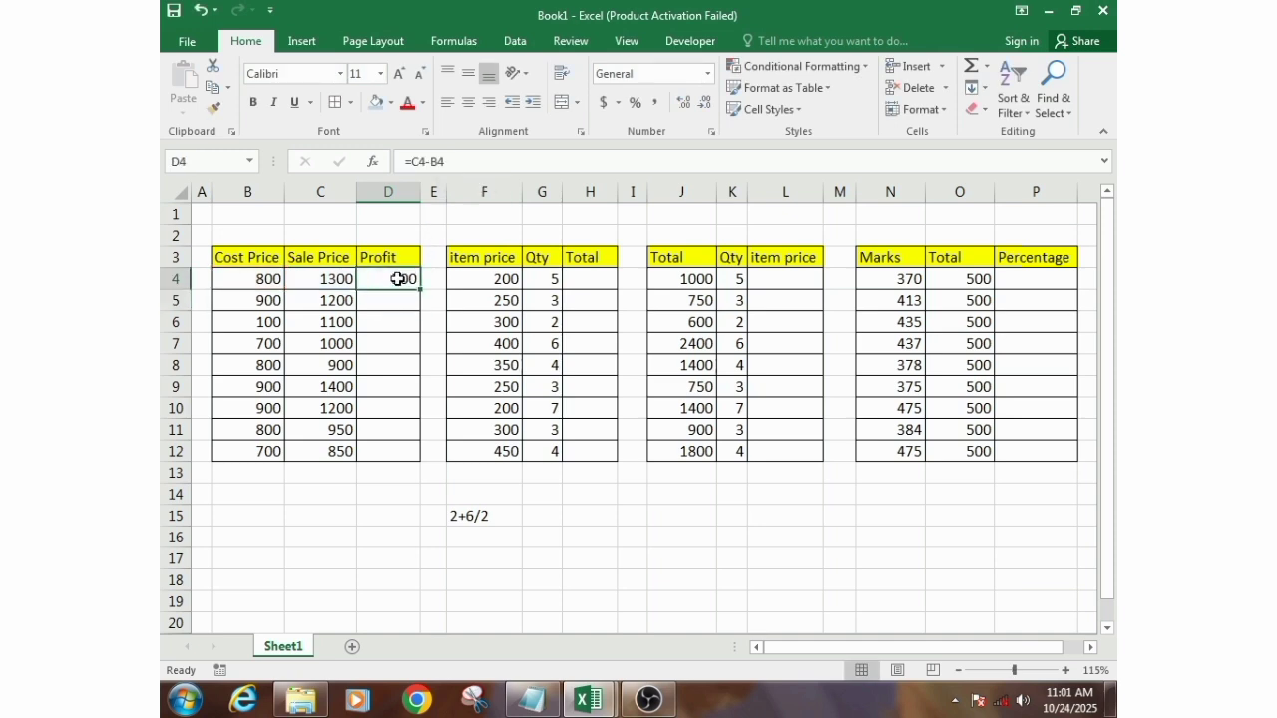
click(467, 159)
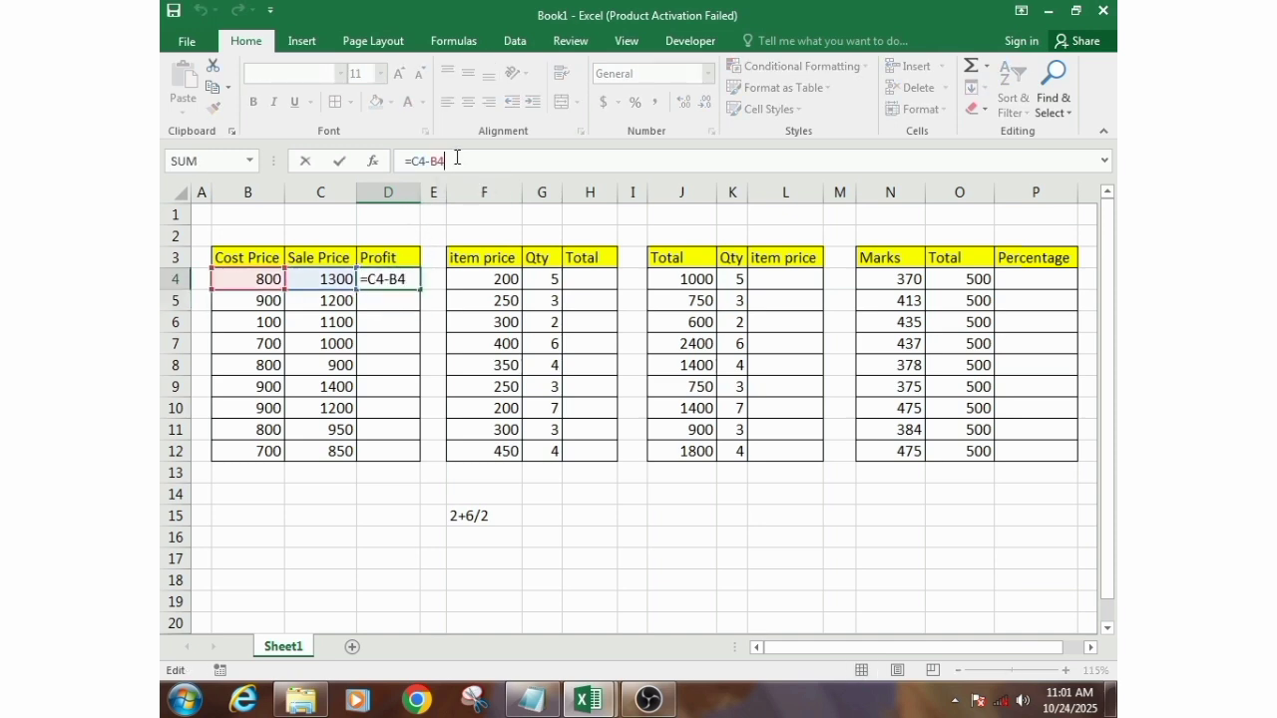
drag(457, 159, 402, 161)
click(452, 161)
key(Return)
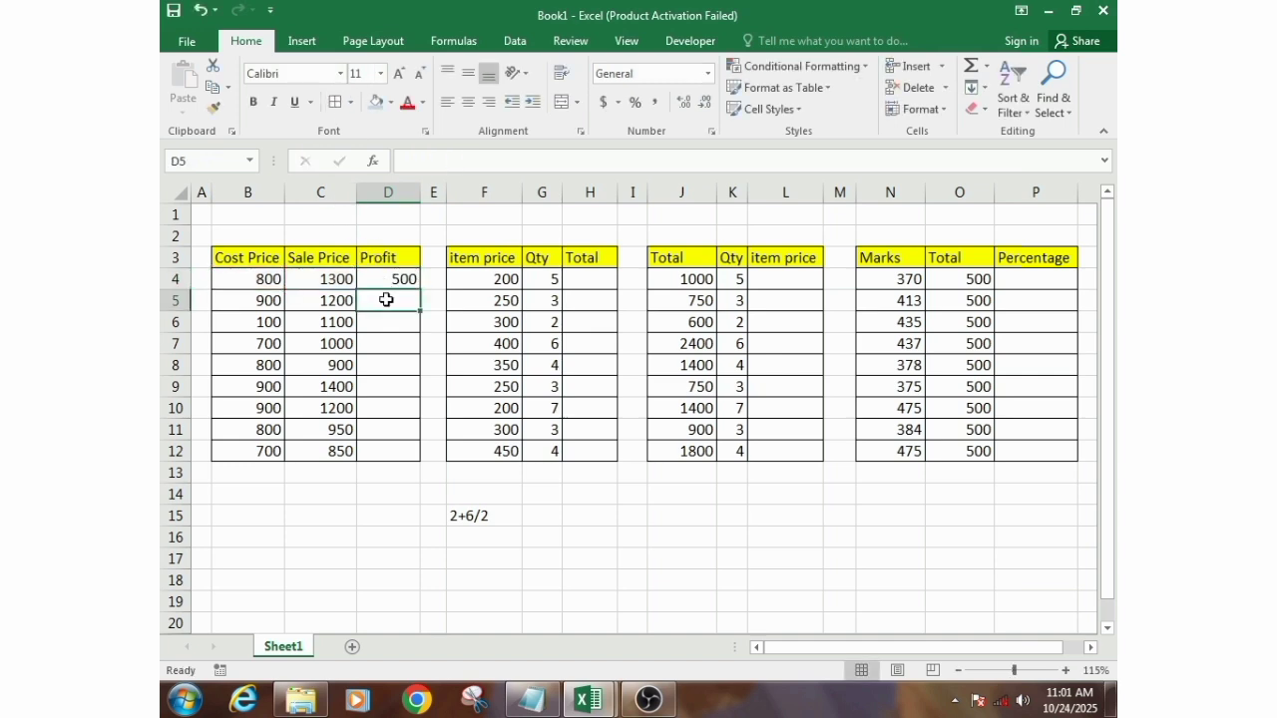
Select the empty Profit cells D5:D12, compare them with the formula cell D4, and end on D5
drag(386, 300, 388, 454)
click(404, 276)
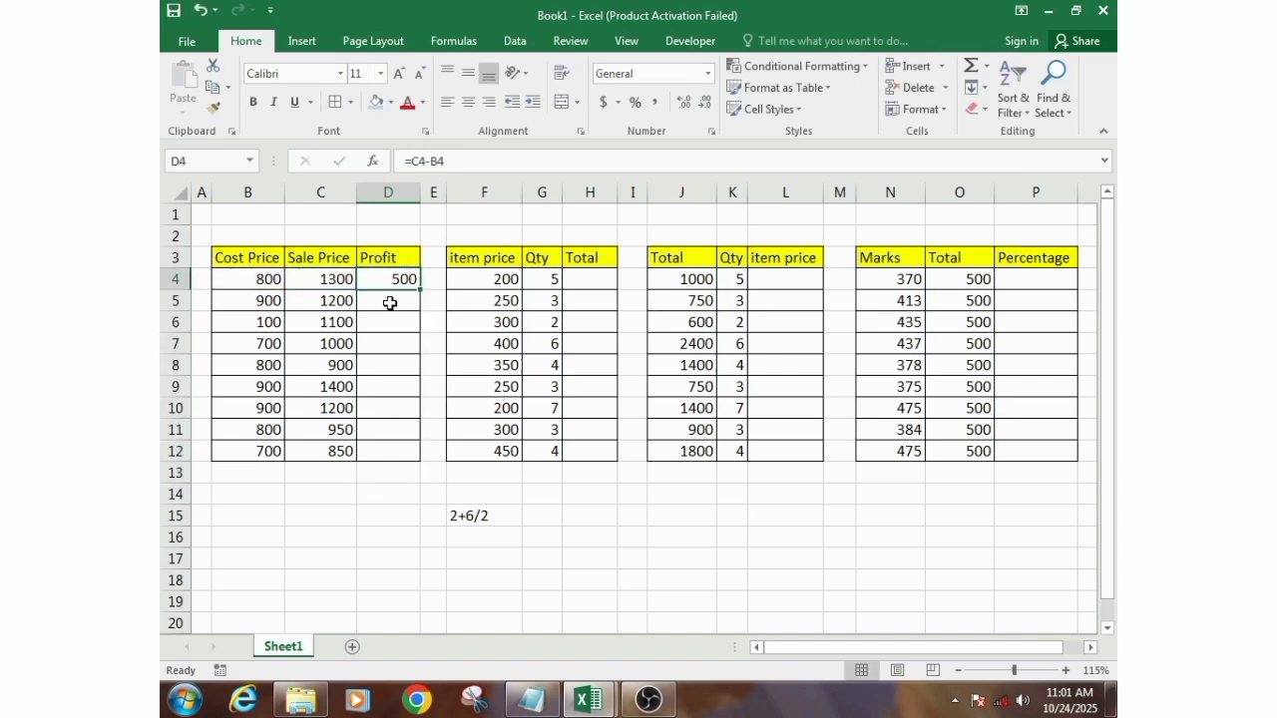
click(389, 303)
click(393, 322)
click(395, 292)
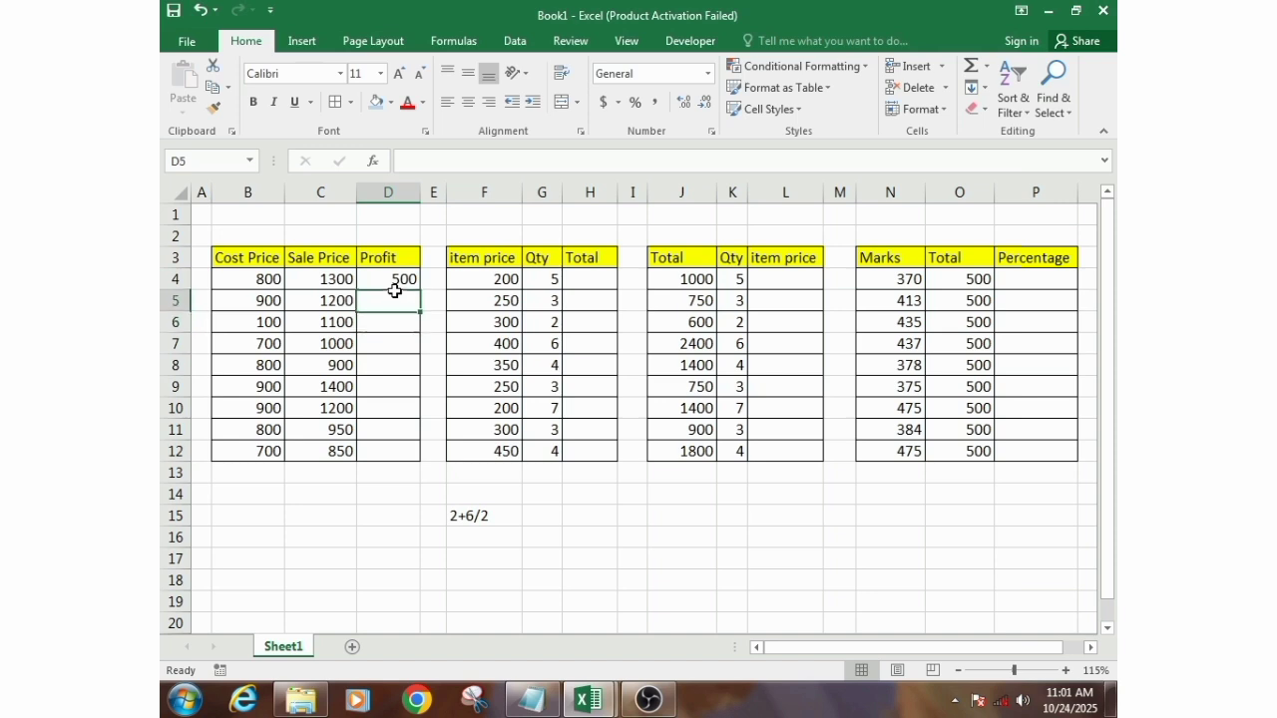
Fill the profit formula of cell D4 down through D12 to calculate the remaining rows' profit
click(399, 278)
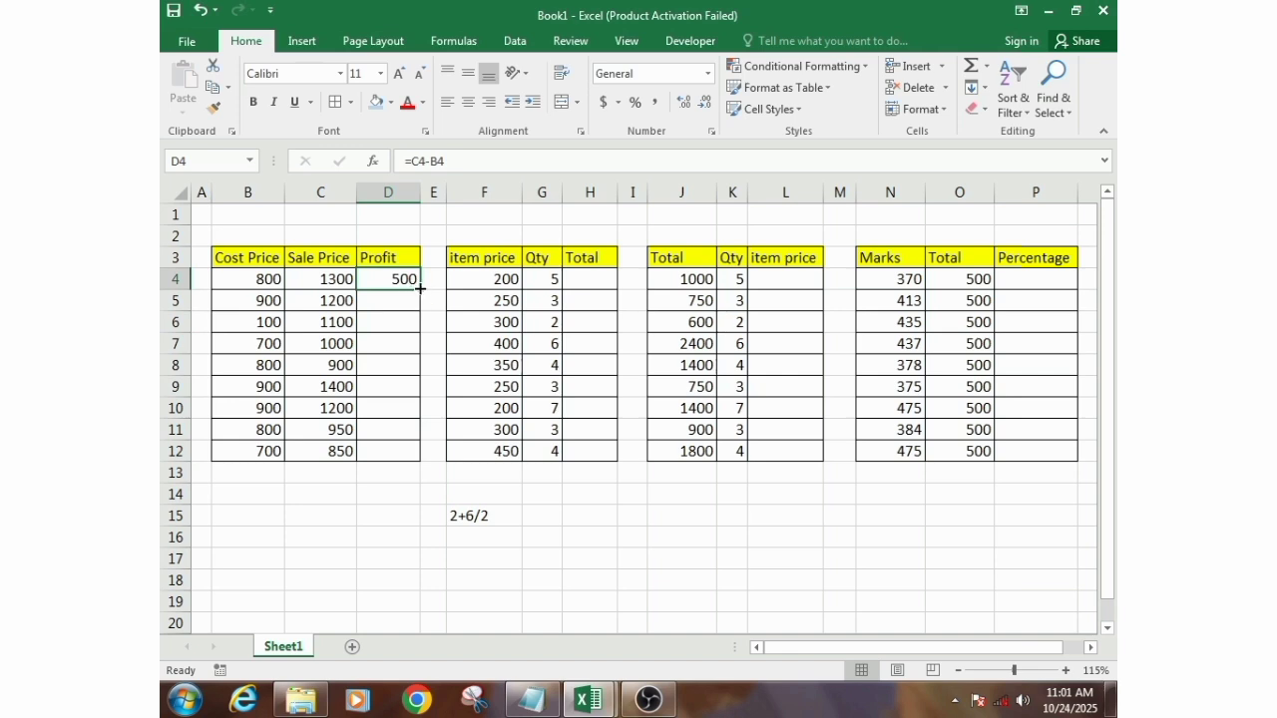
drag(421, 288, 413, 454)
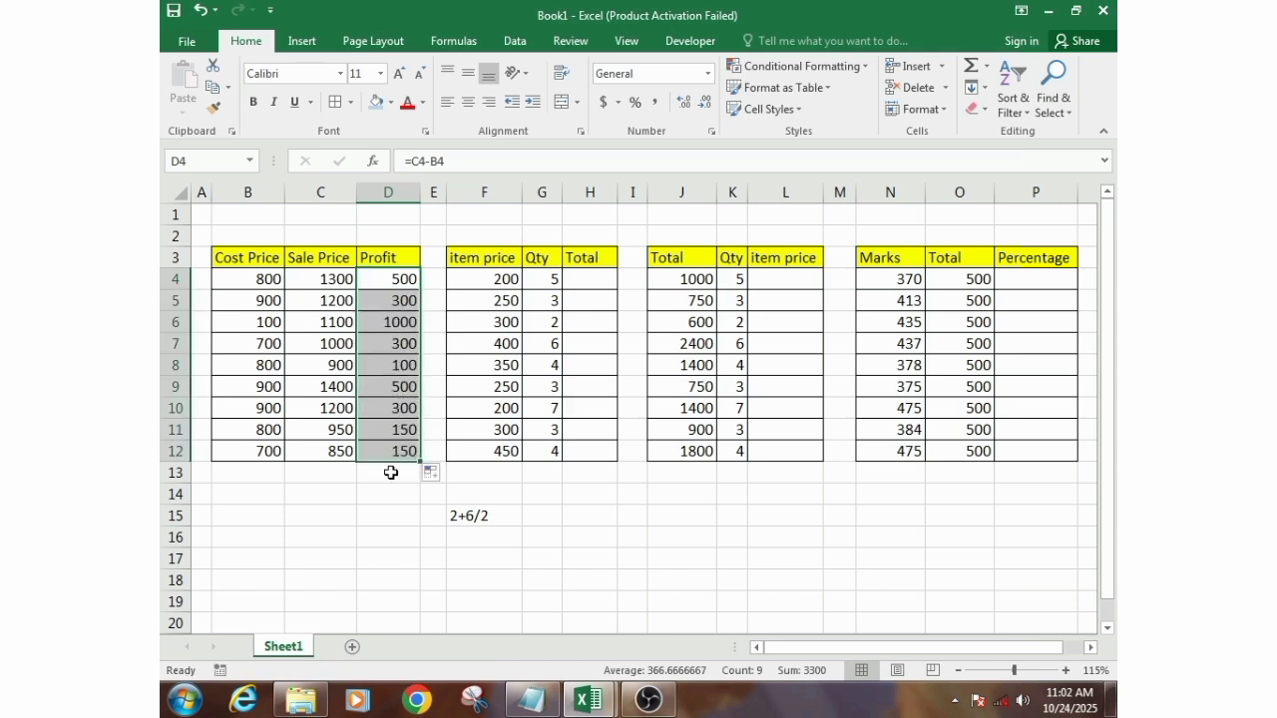
click(387, 467)
Merge and center cells B13:C13 below the price columns and enter the label total
drag(299, 475, 277, 473)
click(562, 104)
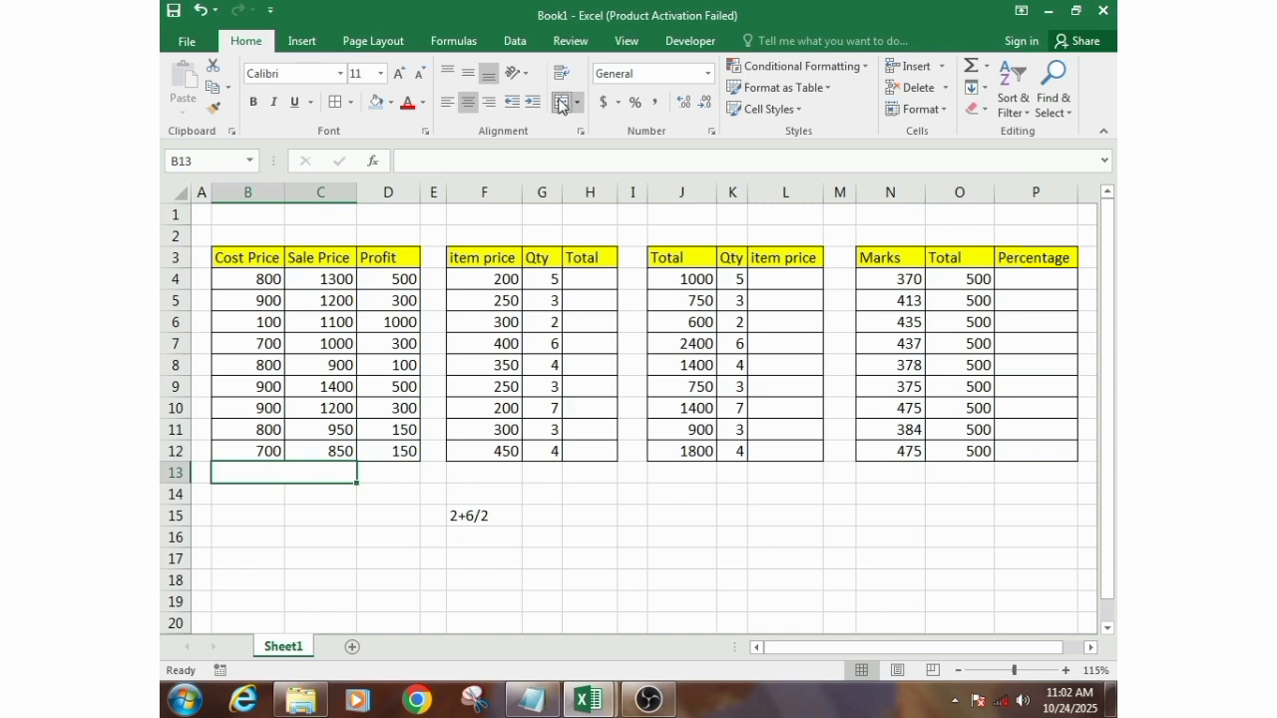
text(total)
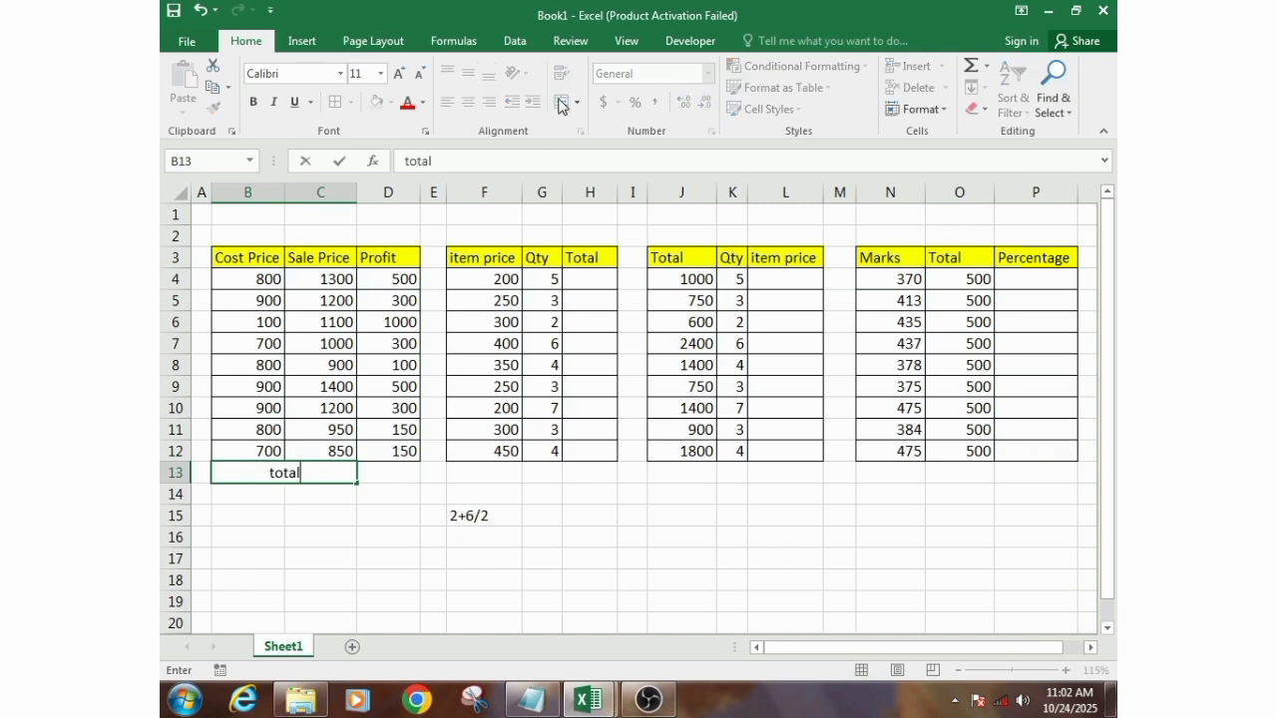
key(Return)
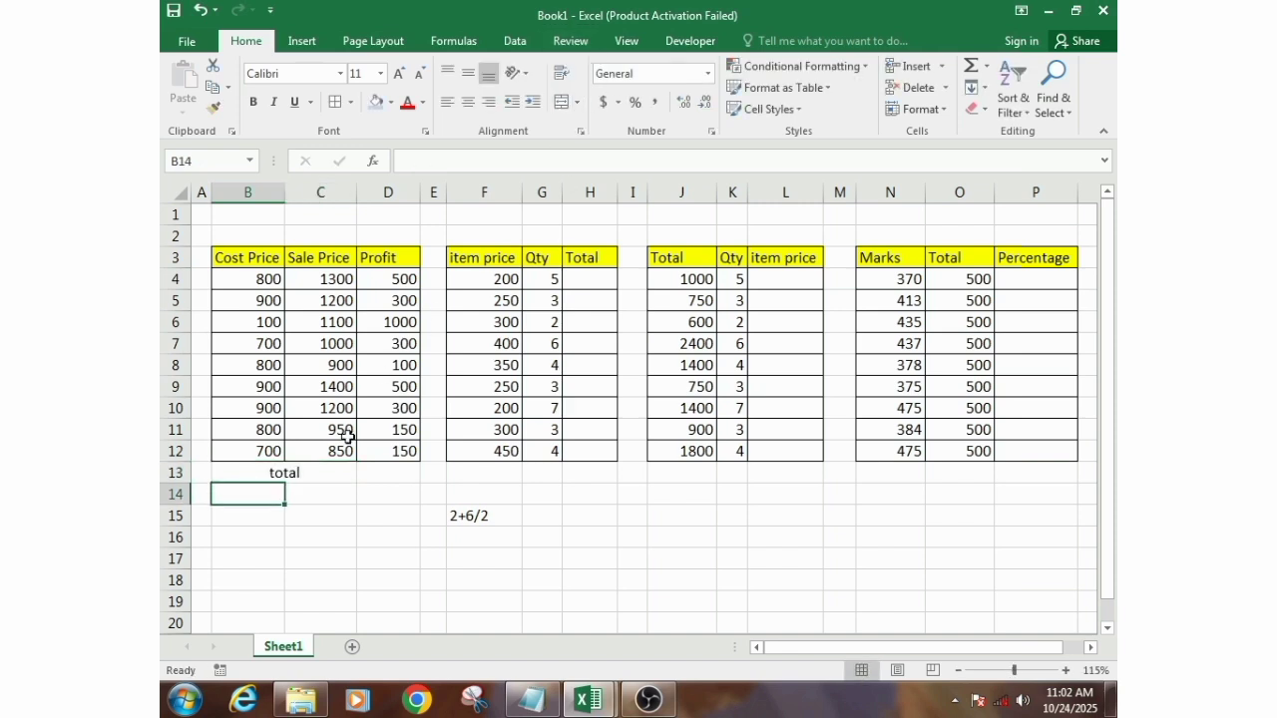
Fill the merged total cell yellow and apply borders to the total row, including cell D13
click(317, 477)
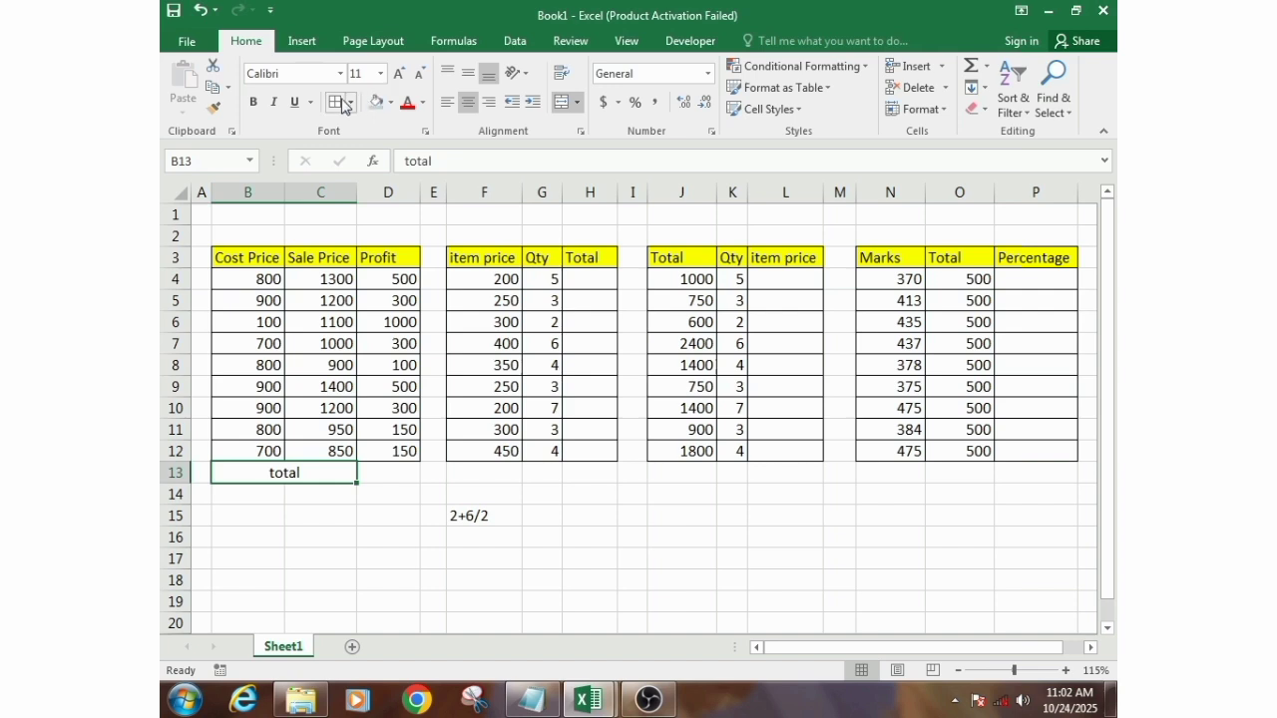
click(390, 102)
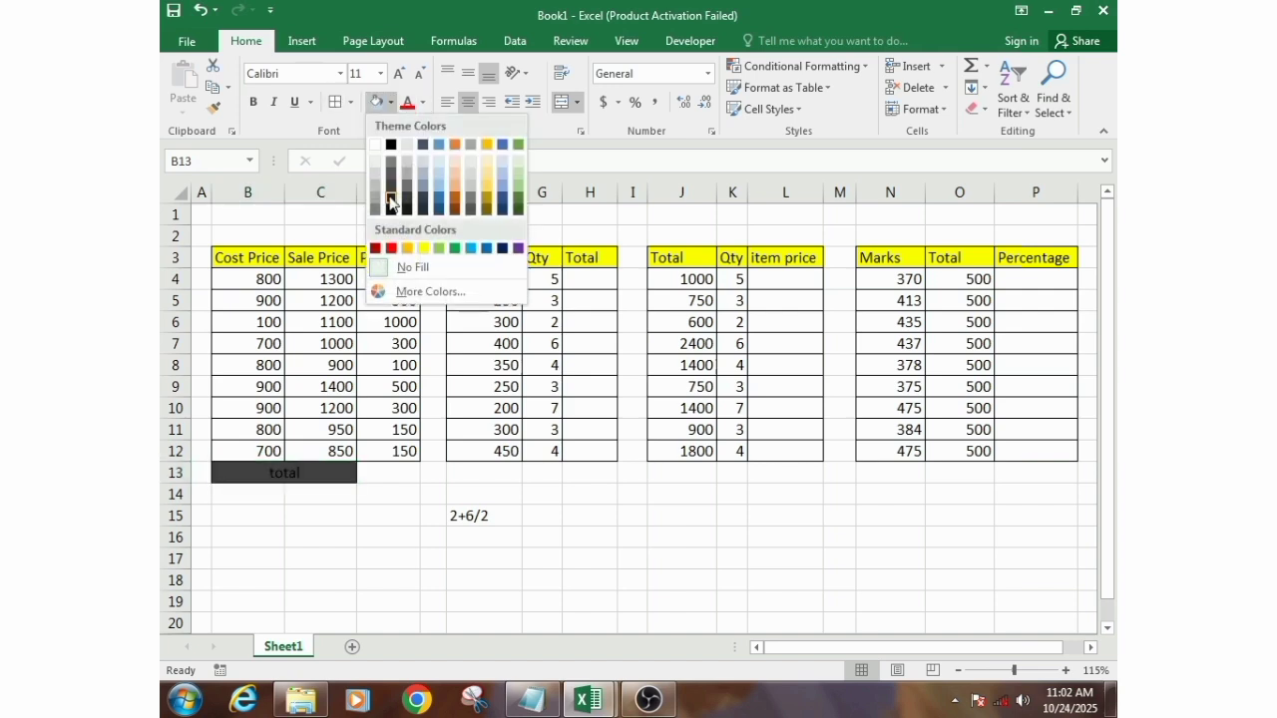
click(423, 250)
click(403, 465)
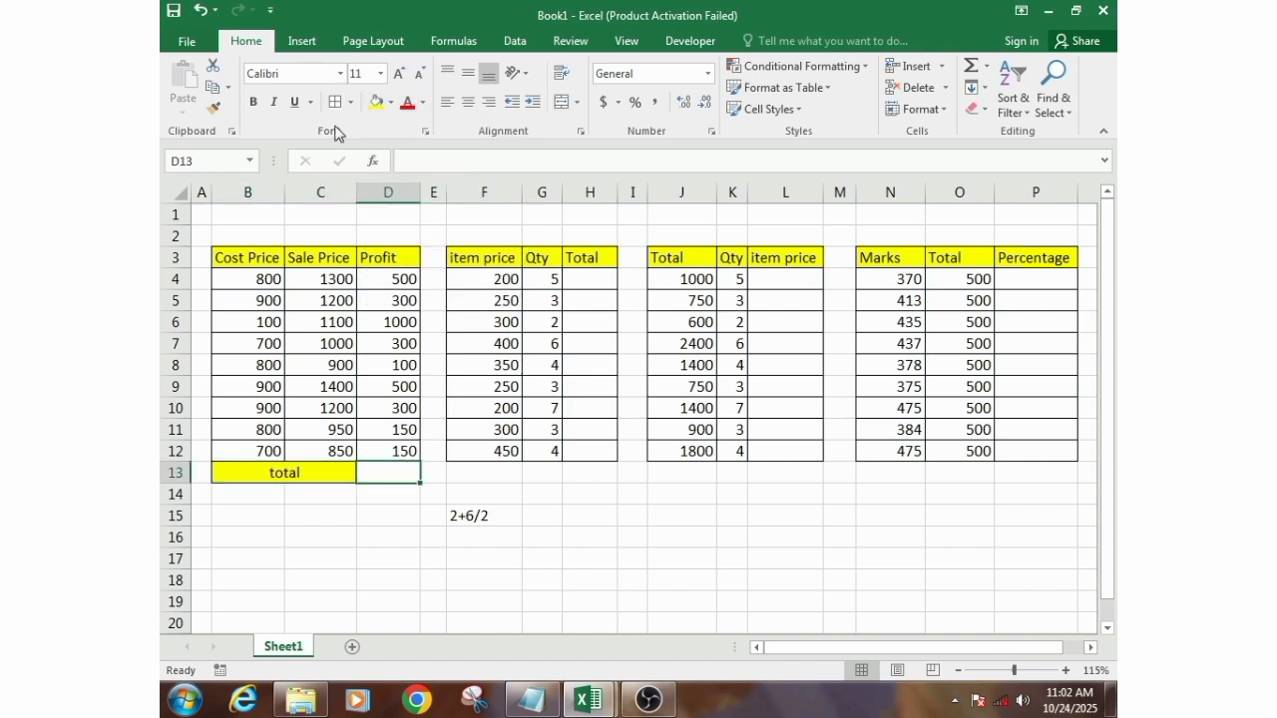
Enter the formula =D4+D5 in cell D13 to add the first two profit values
click(392, 404)
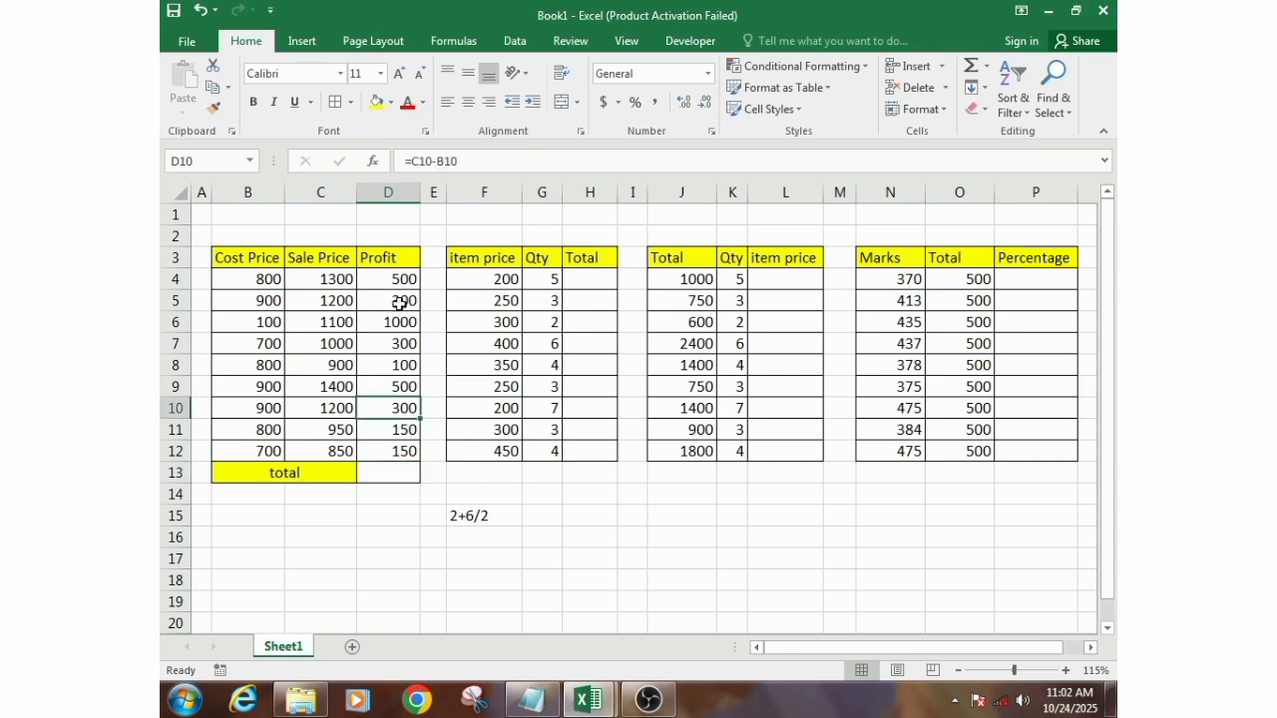
click(399, 300)
click(397, 281)
click(397, 481)
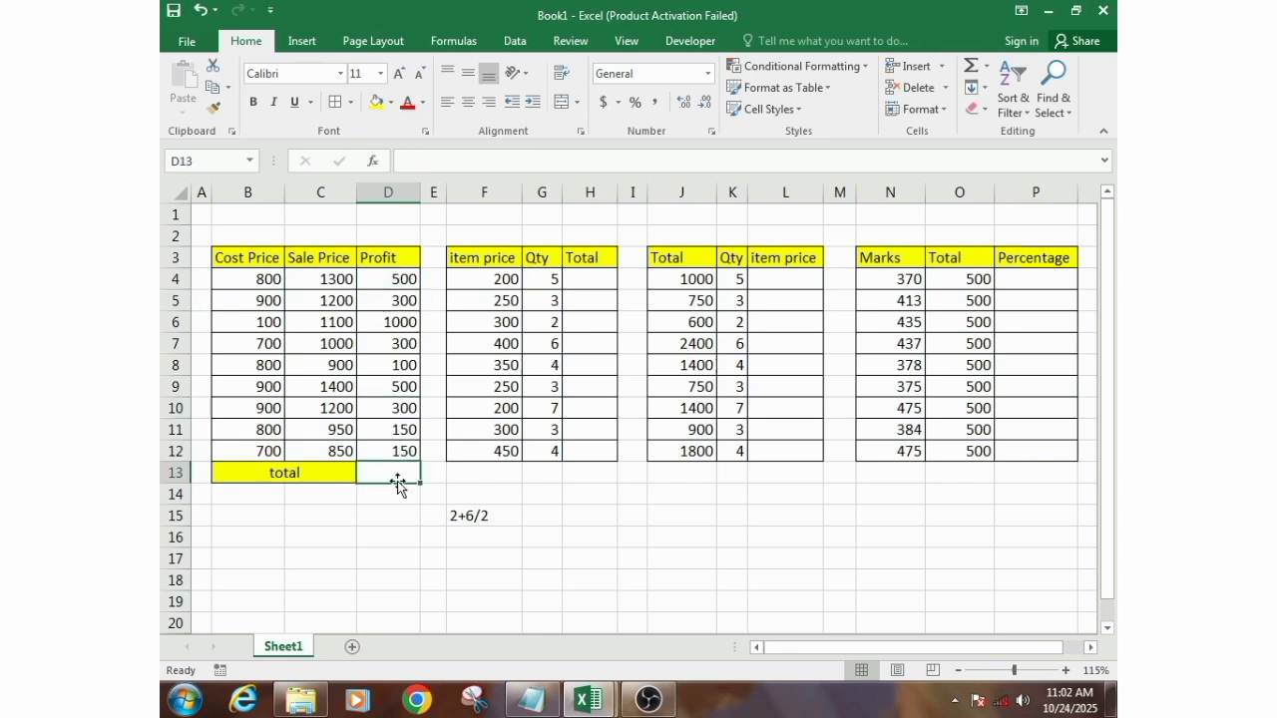
text(=)
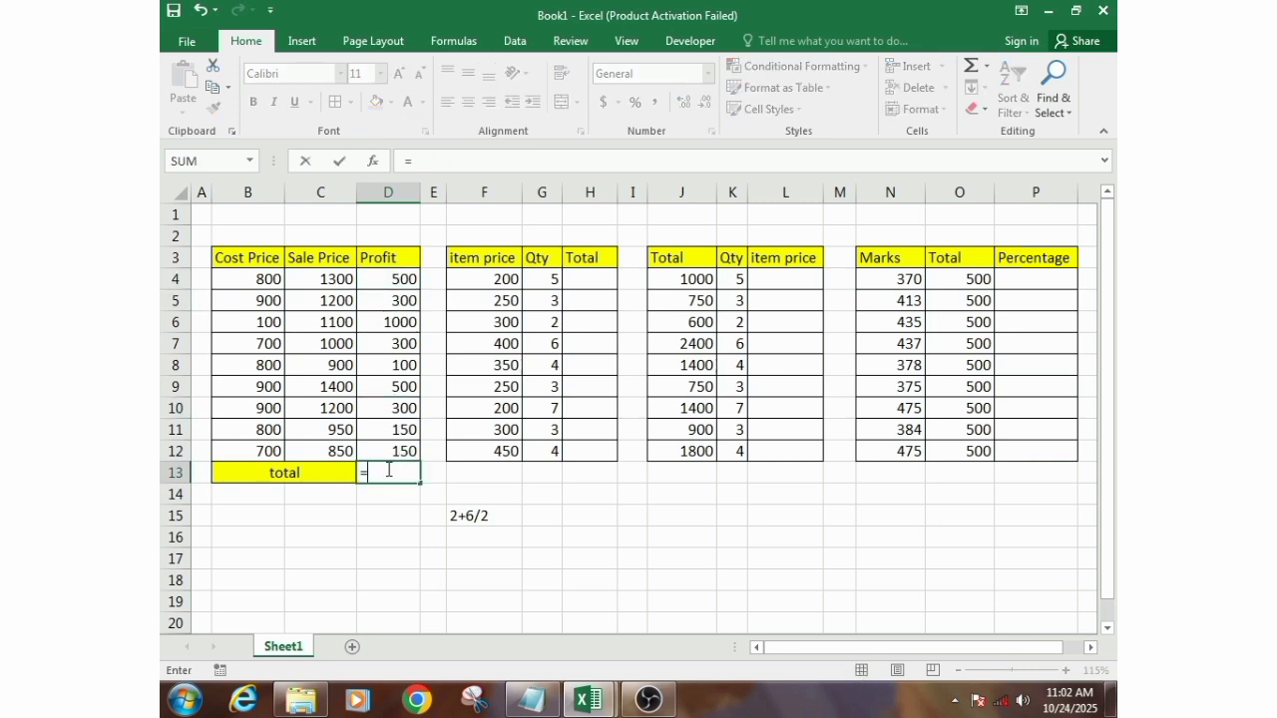
click(386, 274)
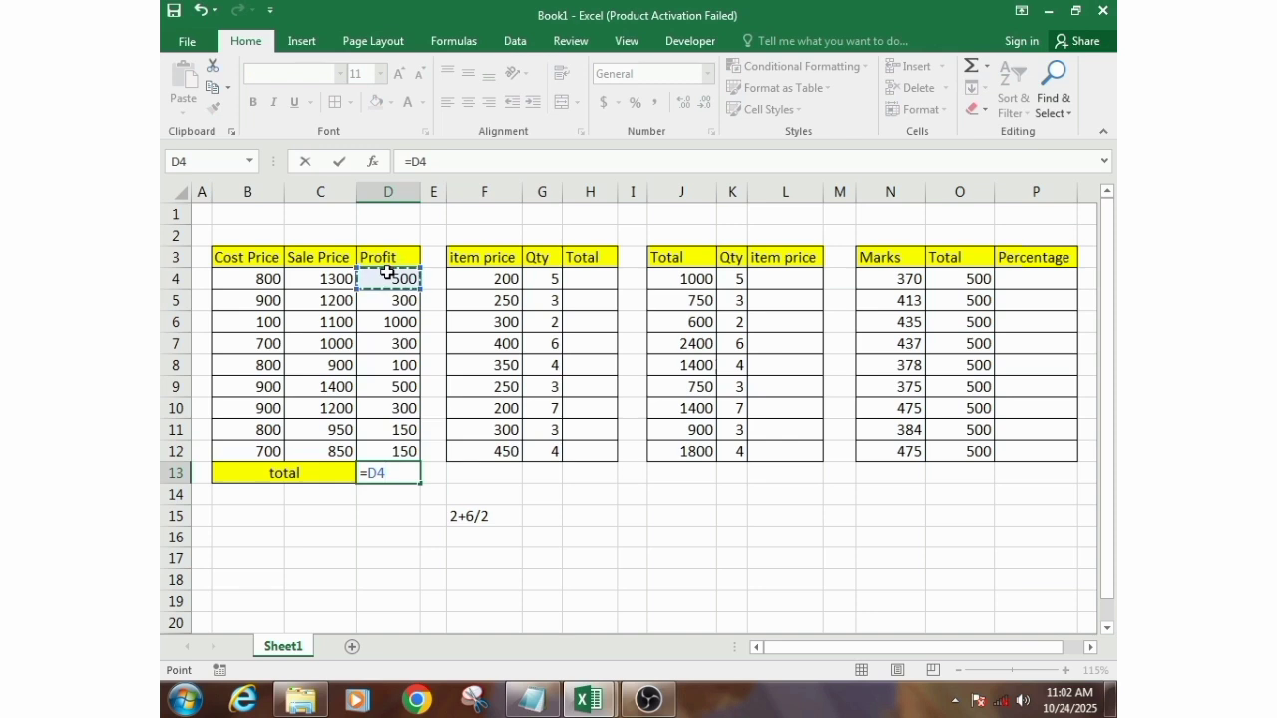
text(+)
click(389, 297)
key(Return)
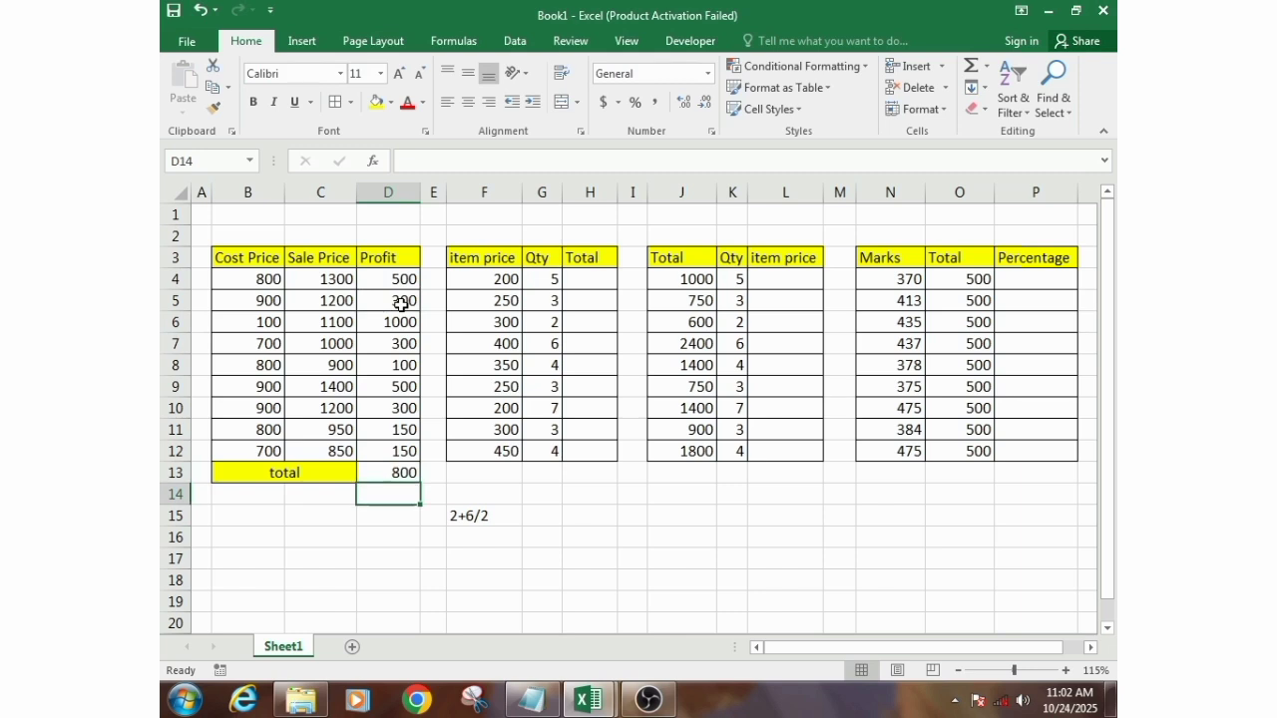
Select the Profit values D4:D12 to point out all the cells the total has to include
click(402, 305)
drag(402, 305, 407, 447)
click(394, 471)
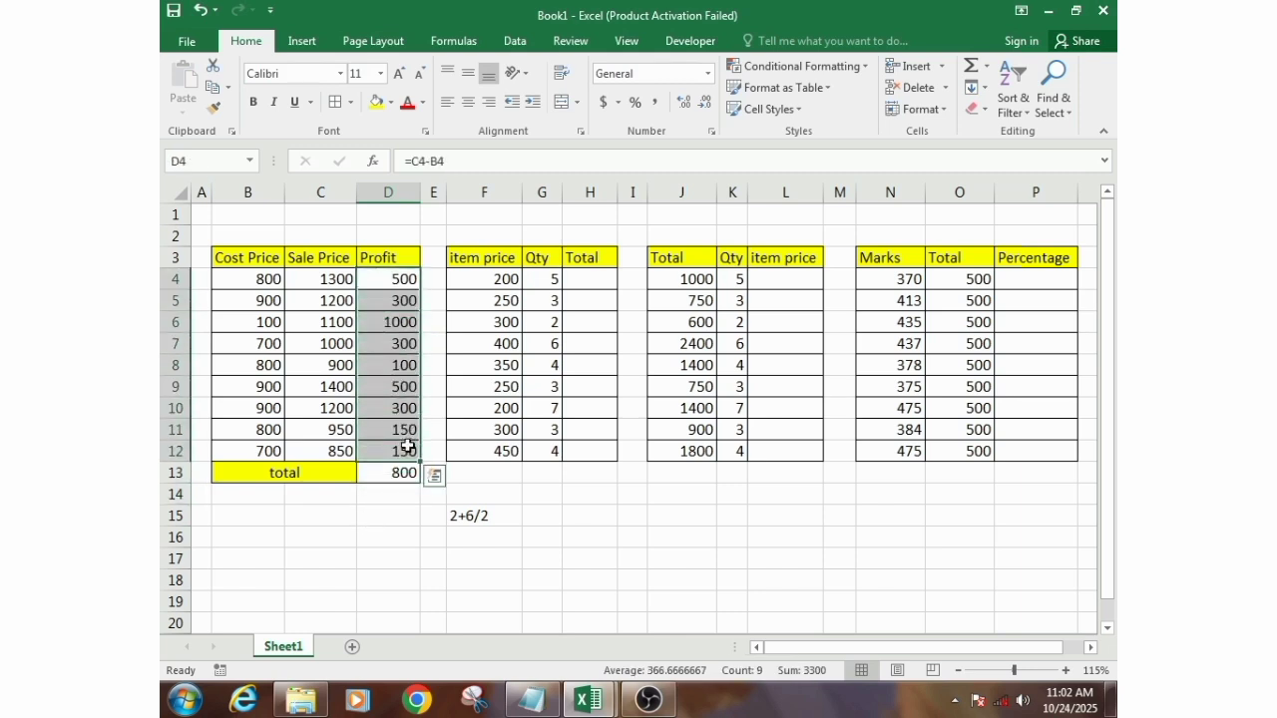
Replace the formula in cell D13 with =SUM(D4,D5,D8,D10) to add four separate profit values
click(409, 477)
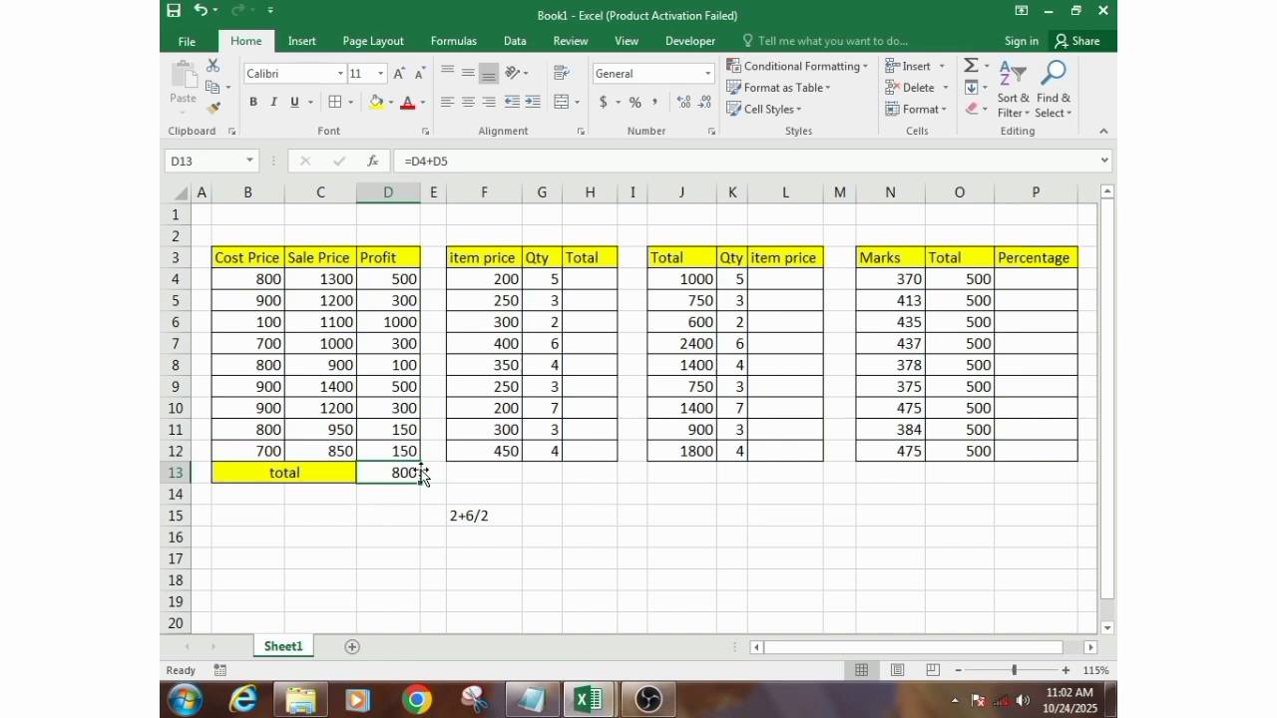
text(=)
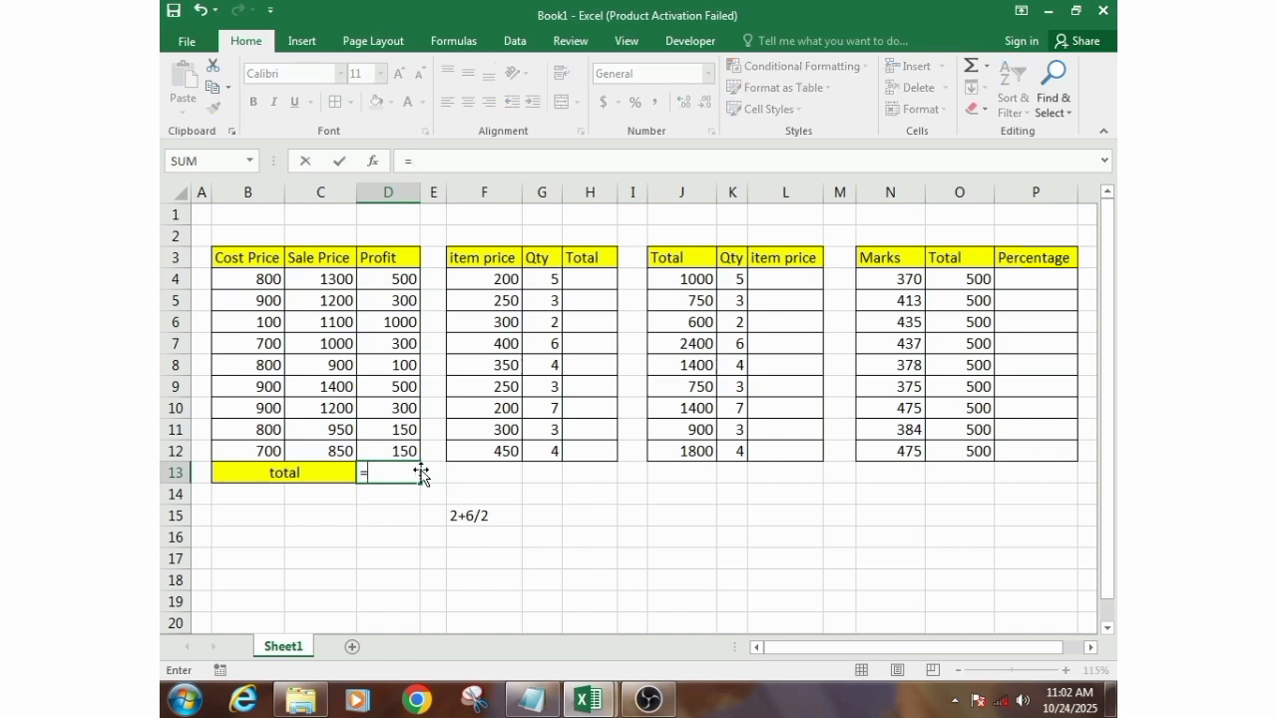
text(sum)
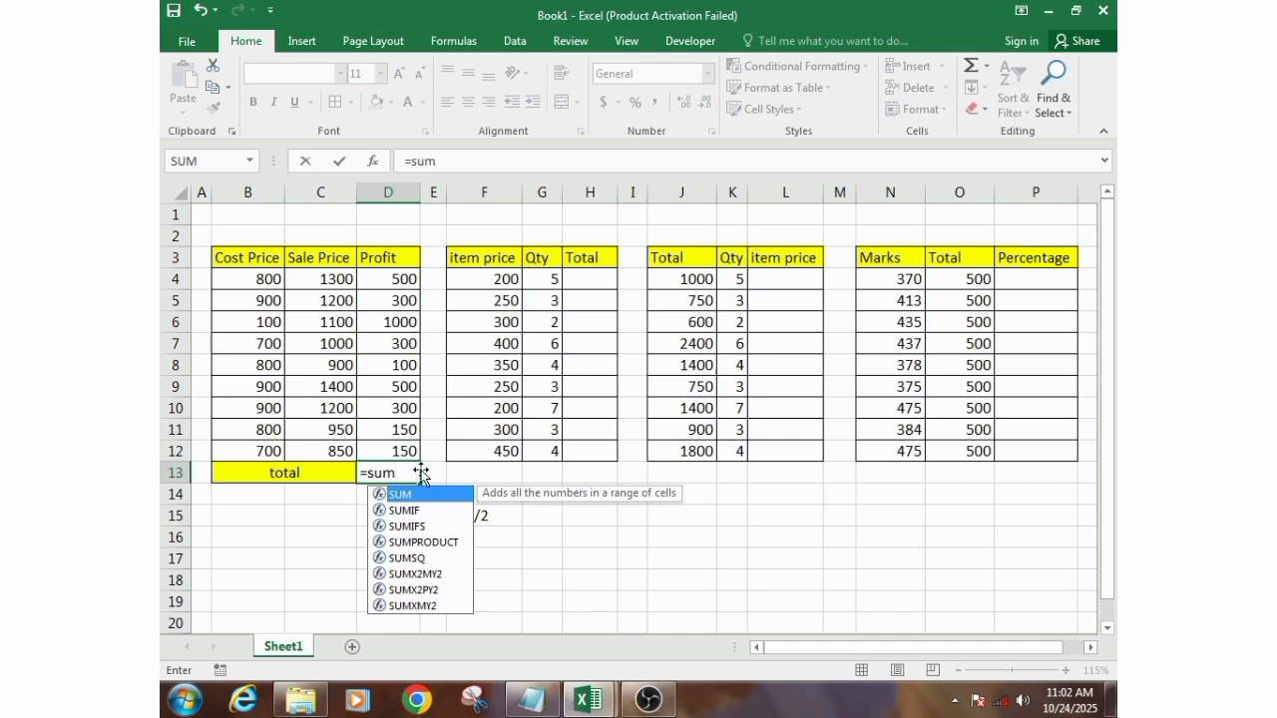
text(()
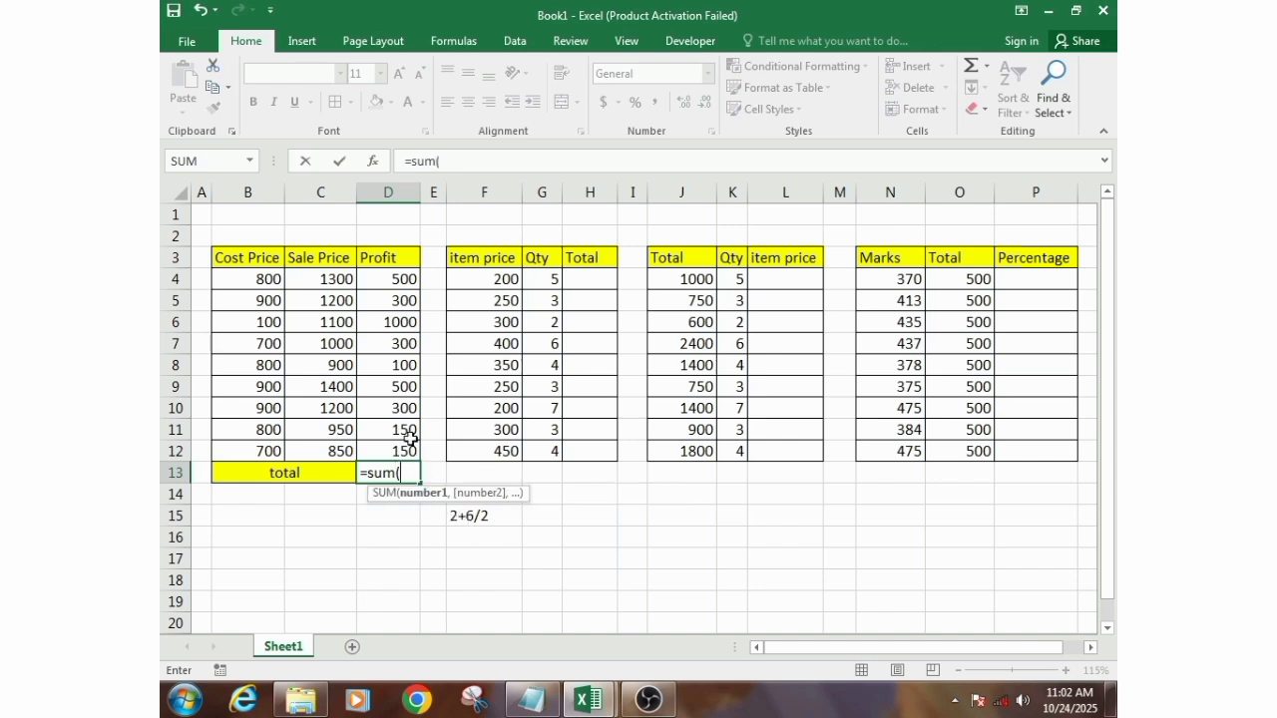
click(395, 281)
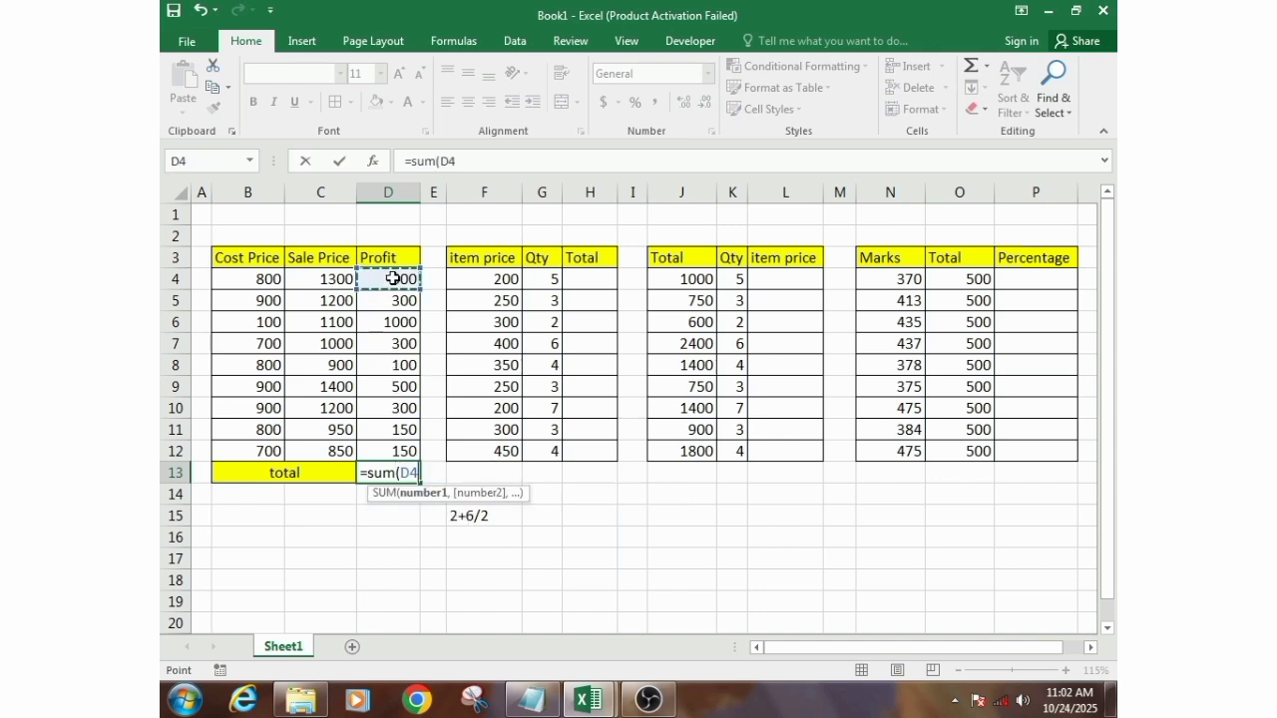
text(,)
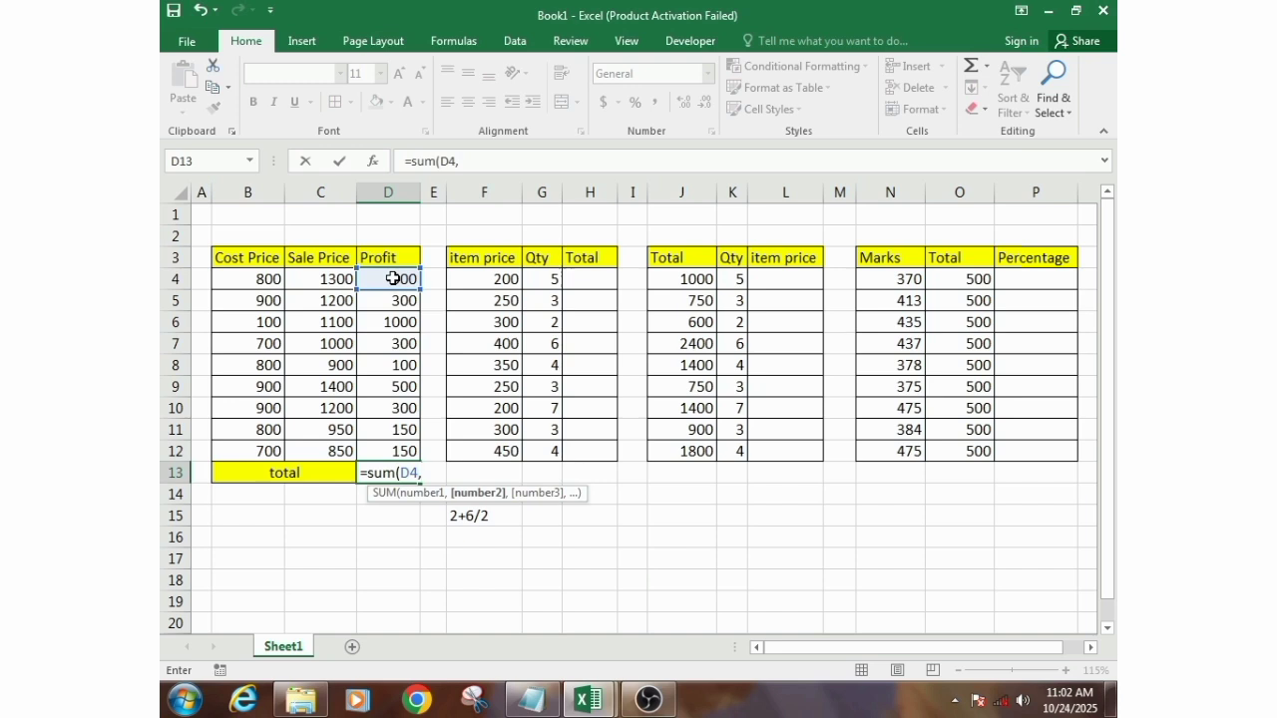
click(395, 300)
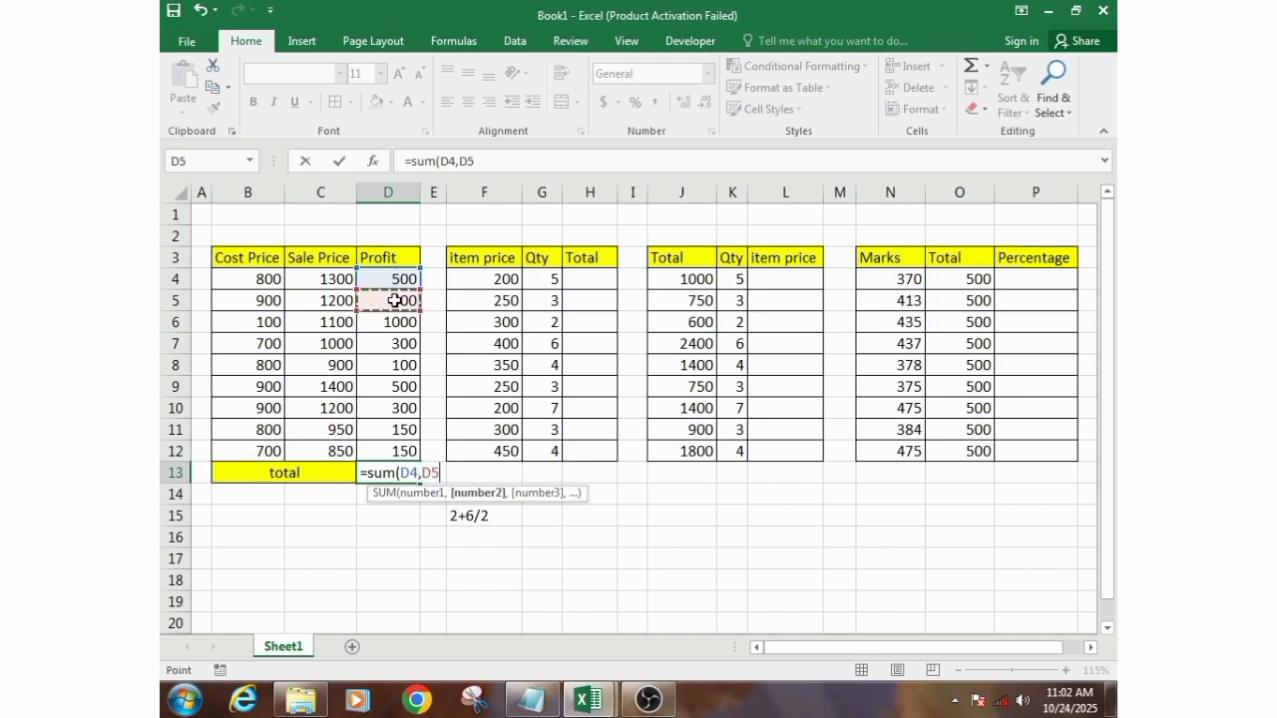
text(,)
click(399, 366)
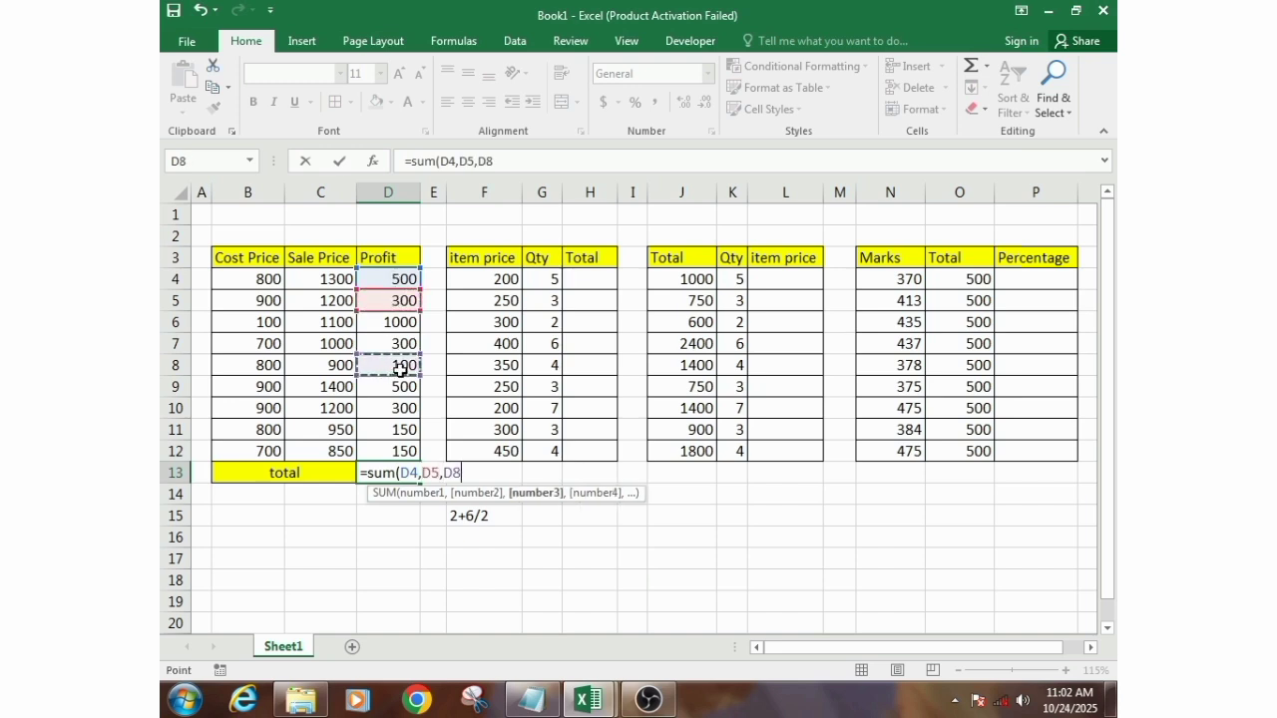
text(,)
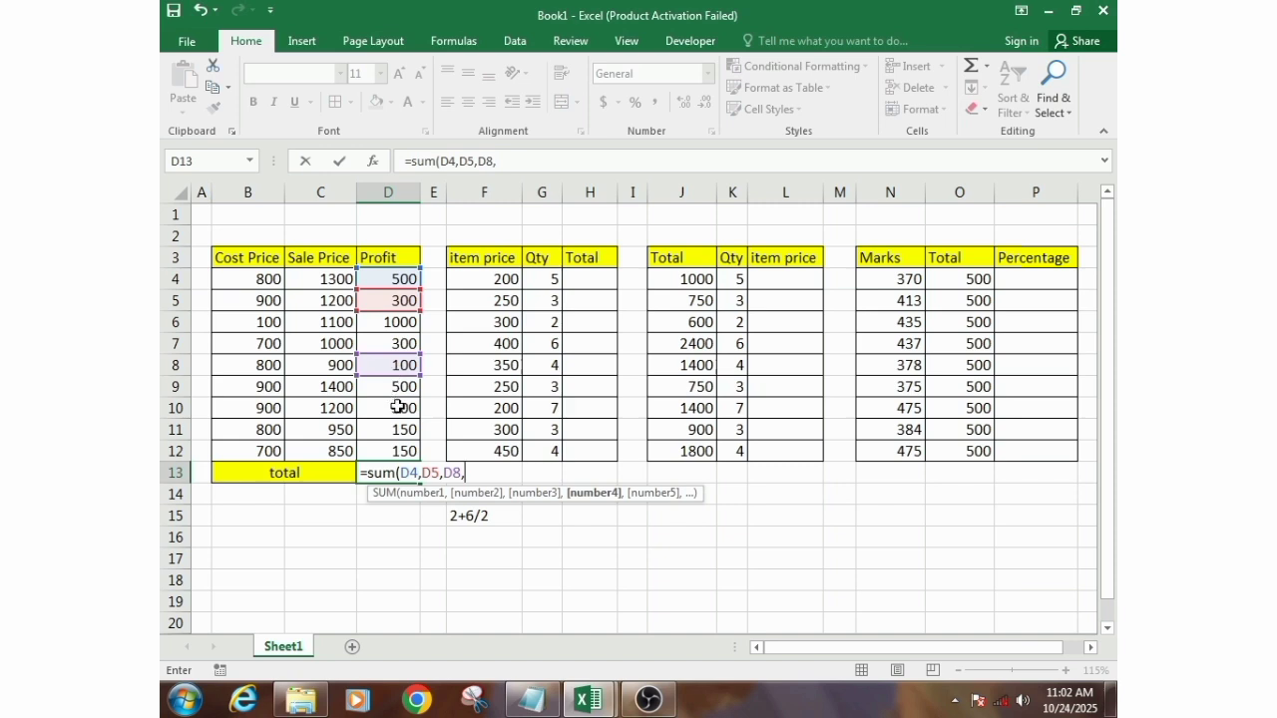
click(398, 408)
text())
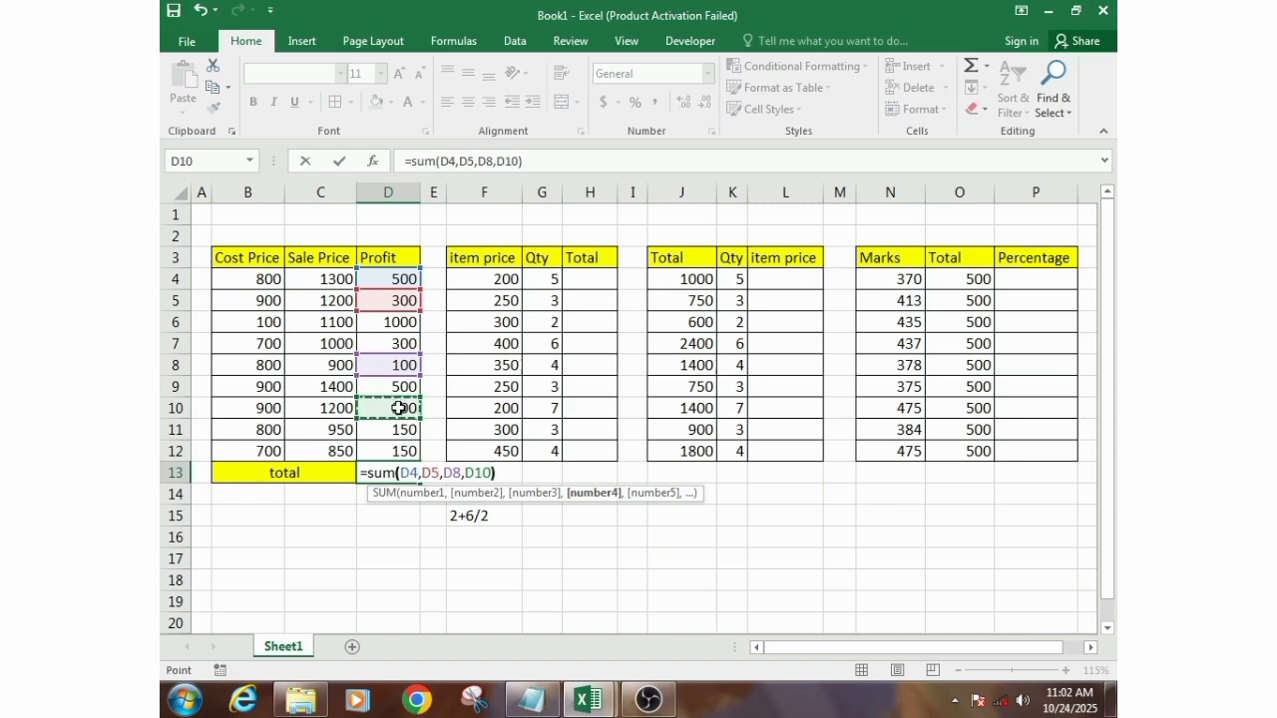
key(Return)
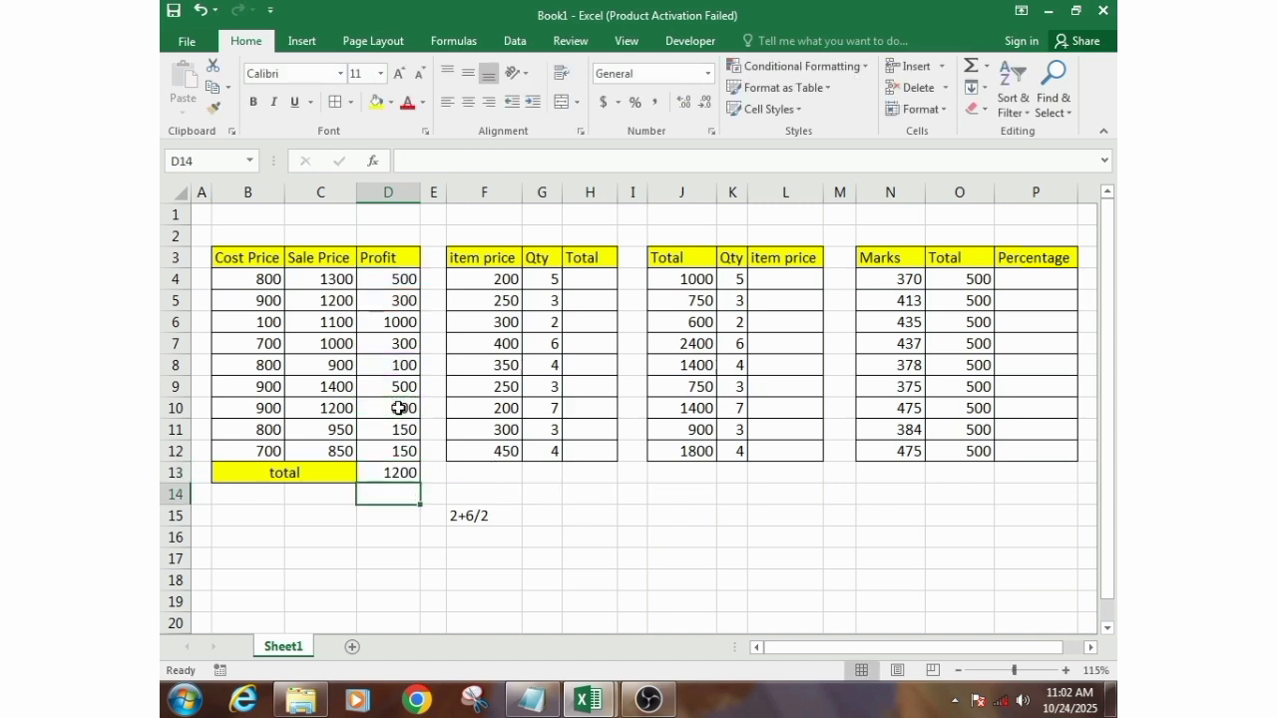
Examine the SUM formula of cell D13 in the formula bar, leaving it unedited
click(392, 471)
click(572, 167)
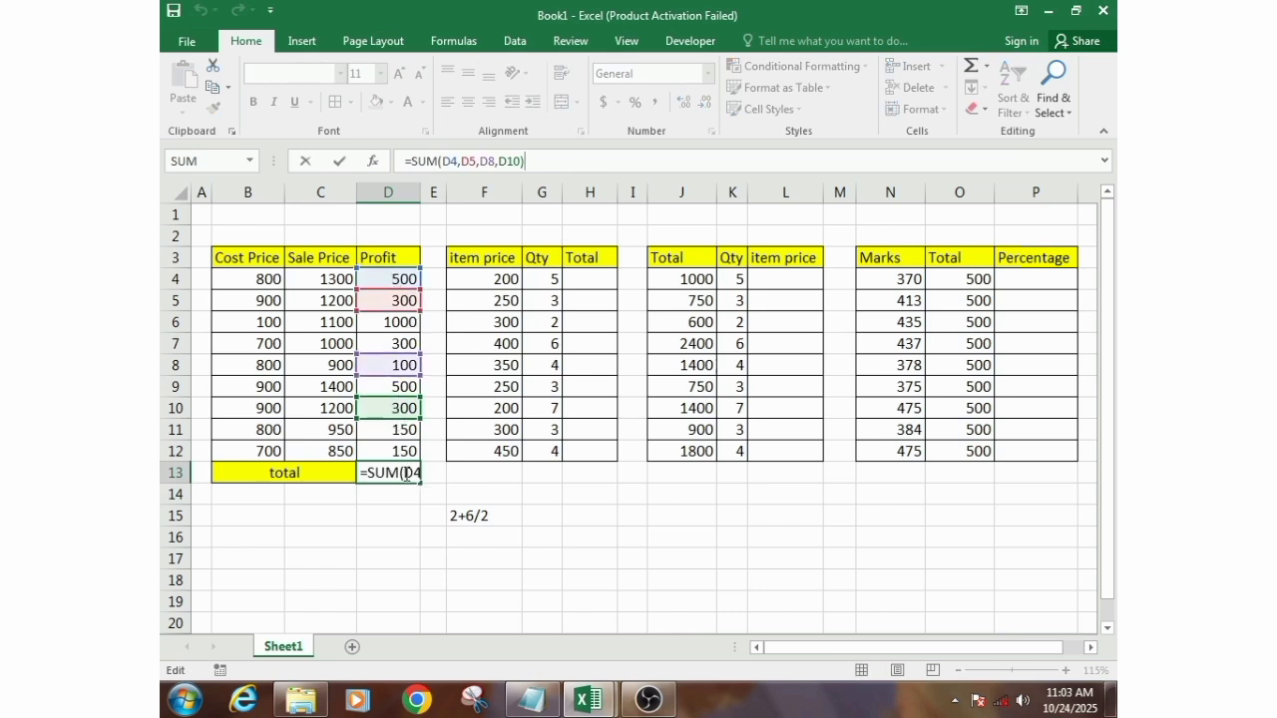
key(Return)
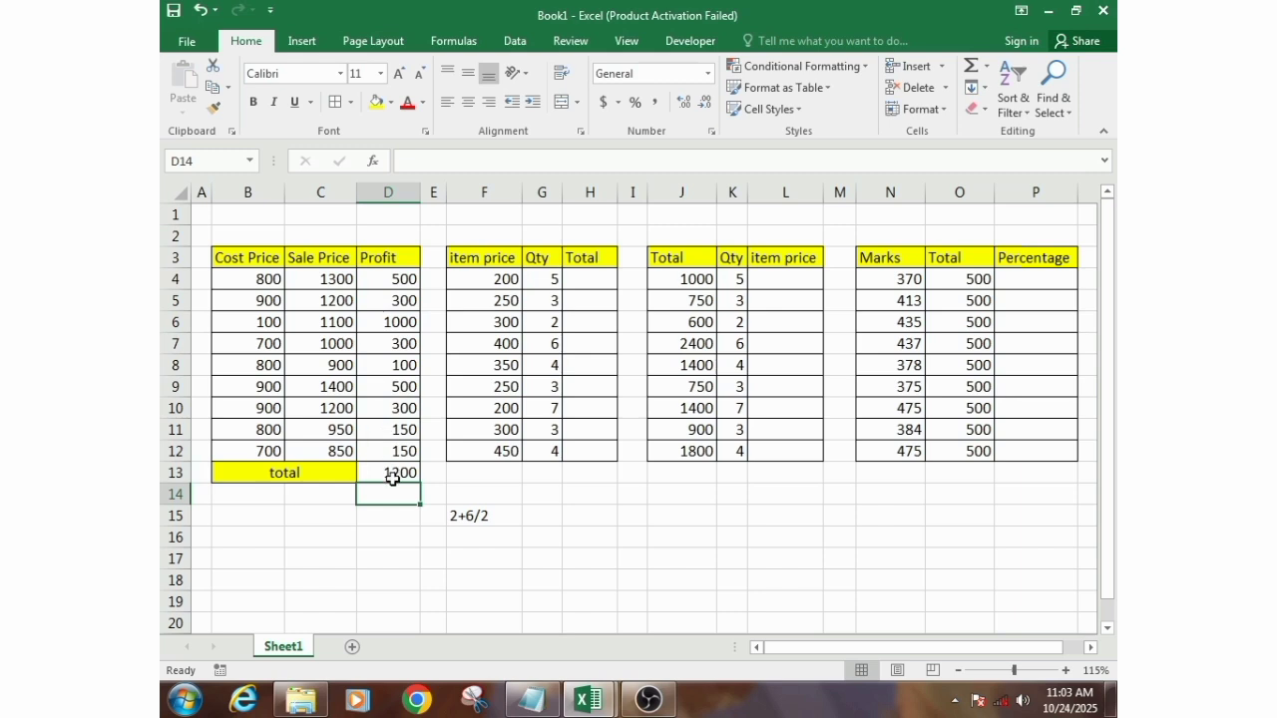
Erase the formula in cell D13 and enter =SUM(D4:D12) to total the whole Profit column
click(391, 475)
click(454, 172)
drag(454, 172, 443, 160)
key(BackSpace)
key(BackSpace)
key(BackSpace)
key(BackSpace)
key(BackSpace)
key(BackSpace)
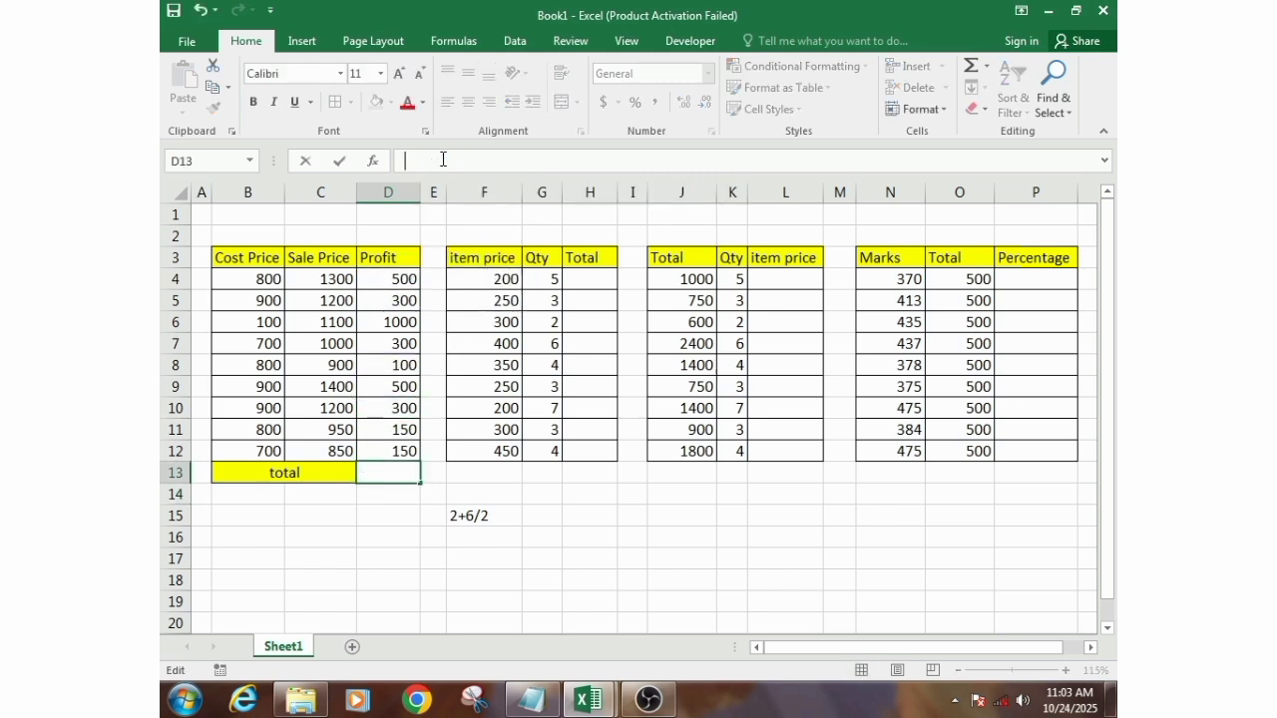
text(=)
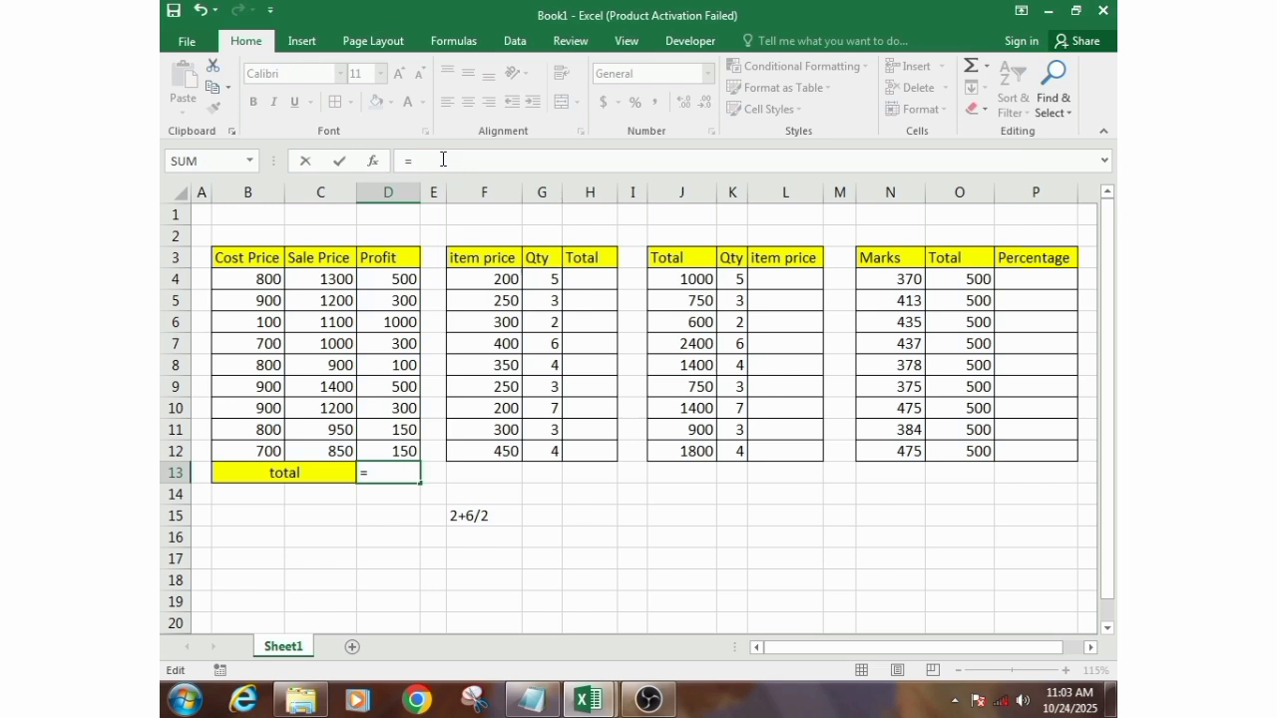
text(sum()
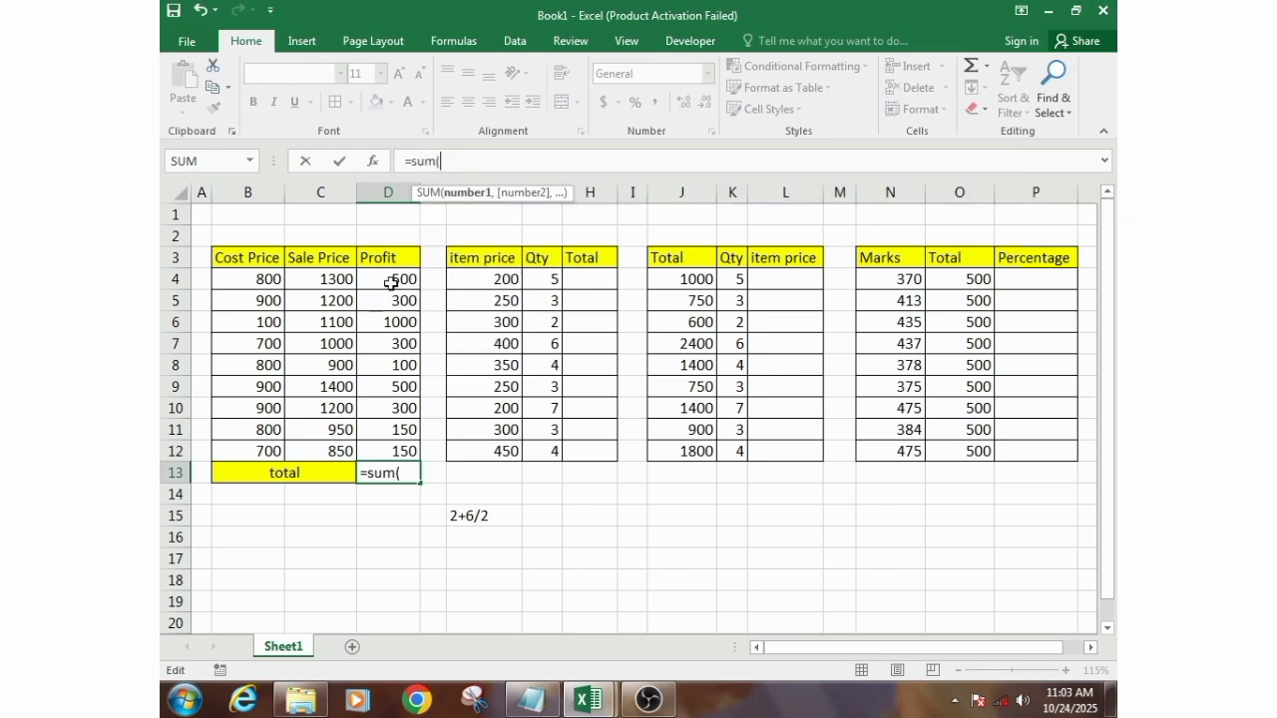
drag(394, 281, 417, 449)
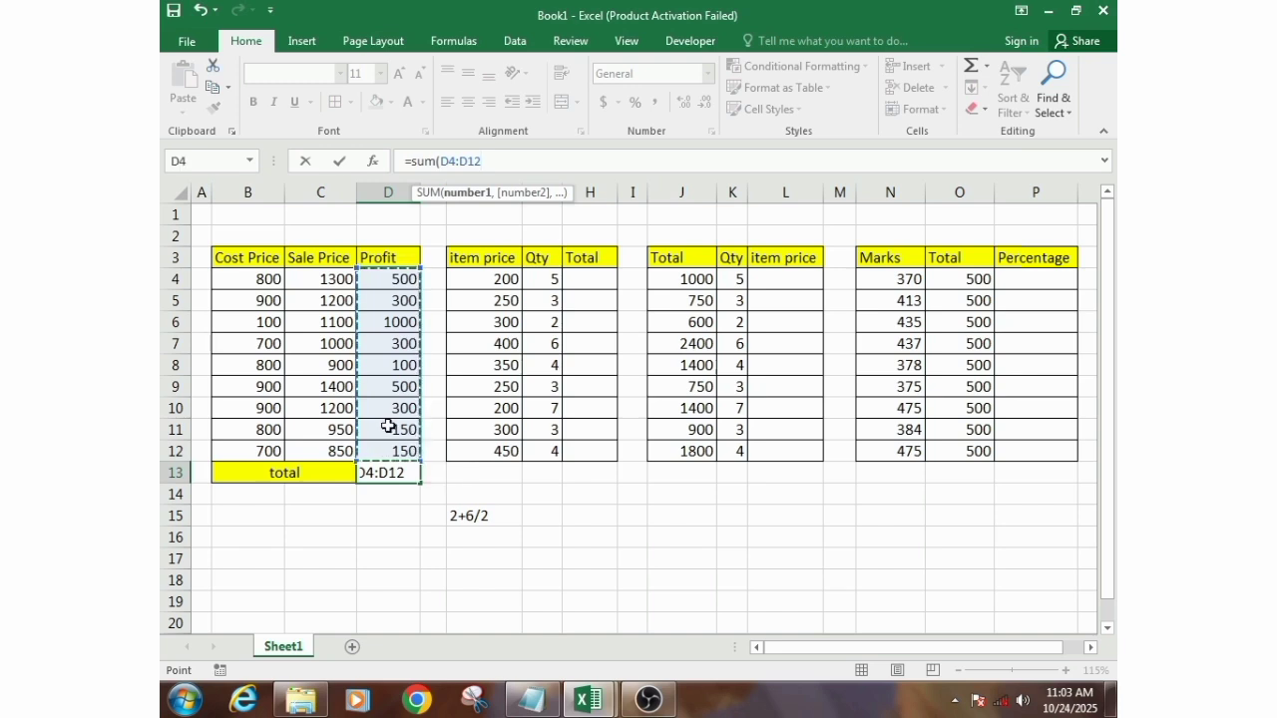
text())
key(Return)
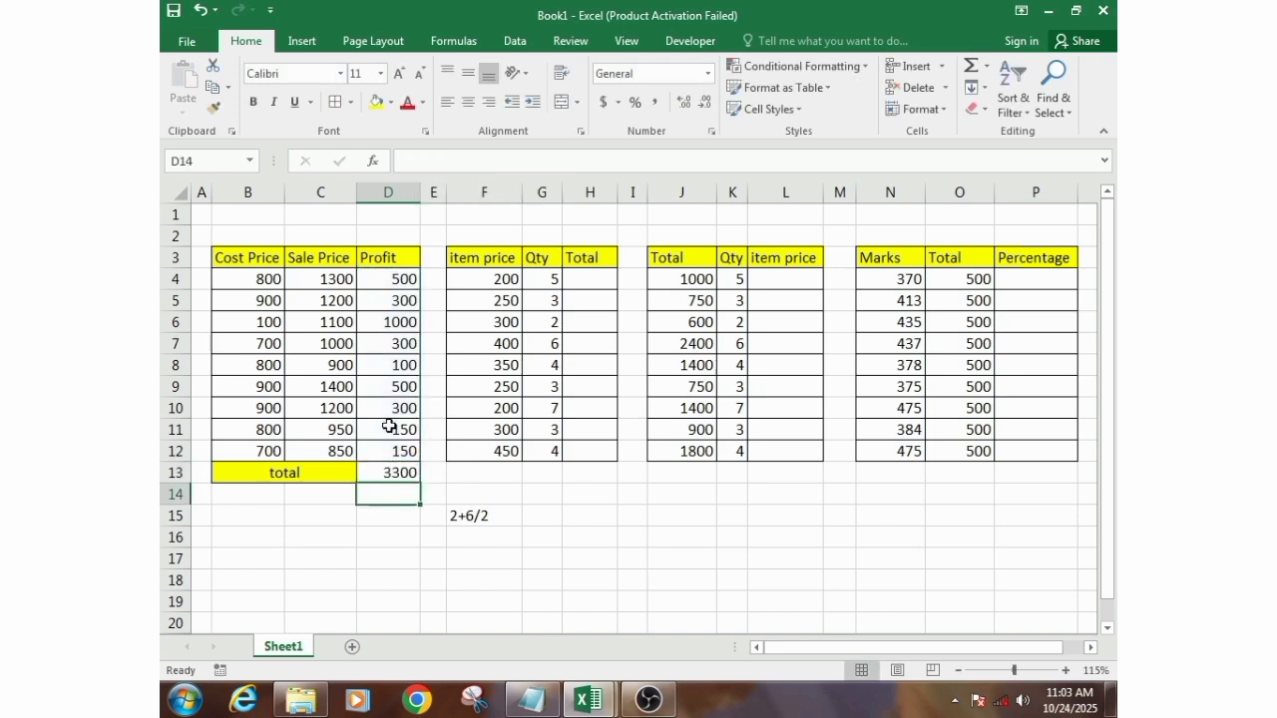
Select the Profit values D4:D12 for comparison with the total, and clear the formula from cell D13
drag(398, 287, 403, 455)
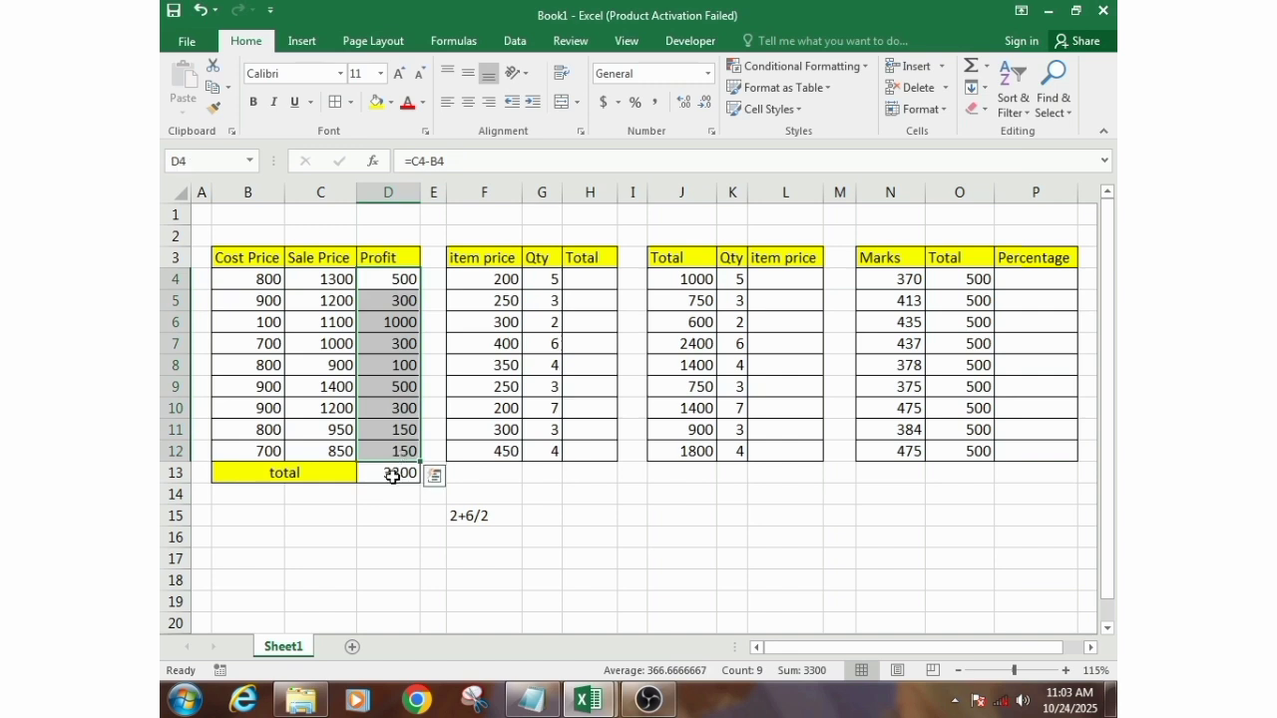
click(392, 476)
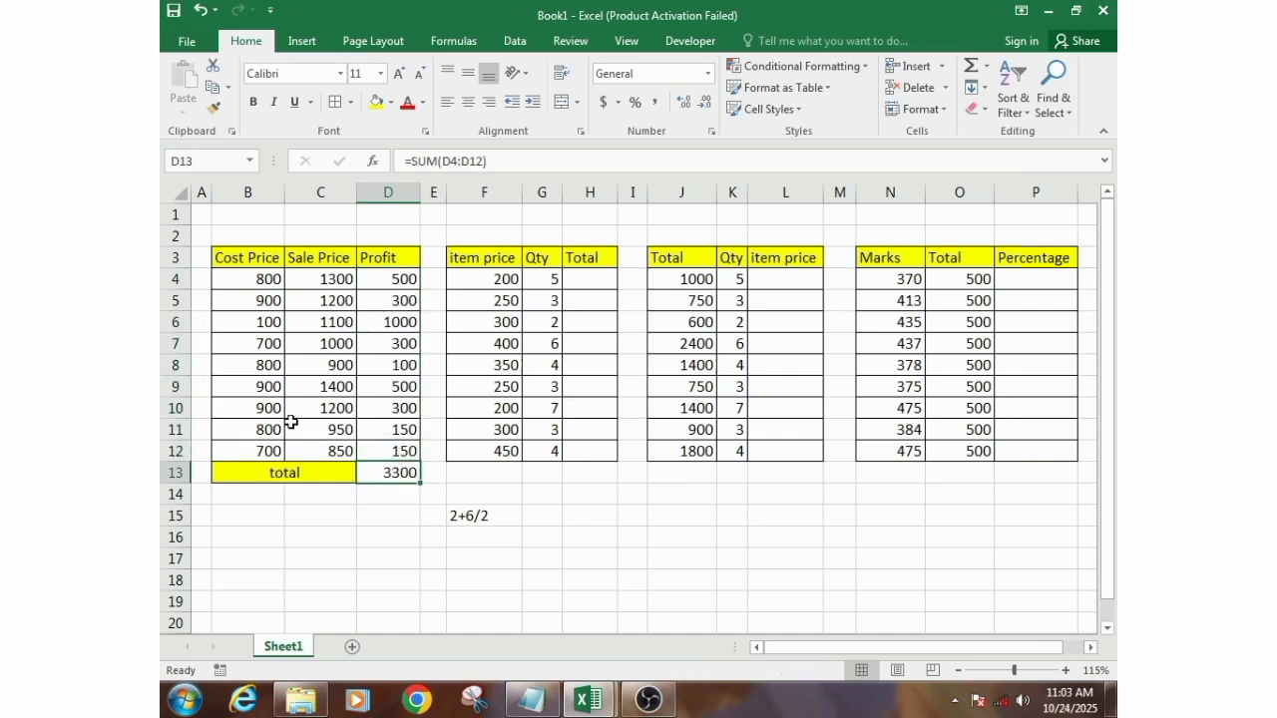
key(BackSpace)
key(Return)
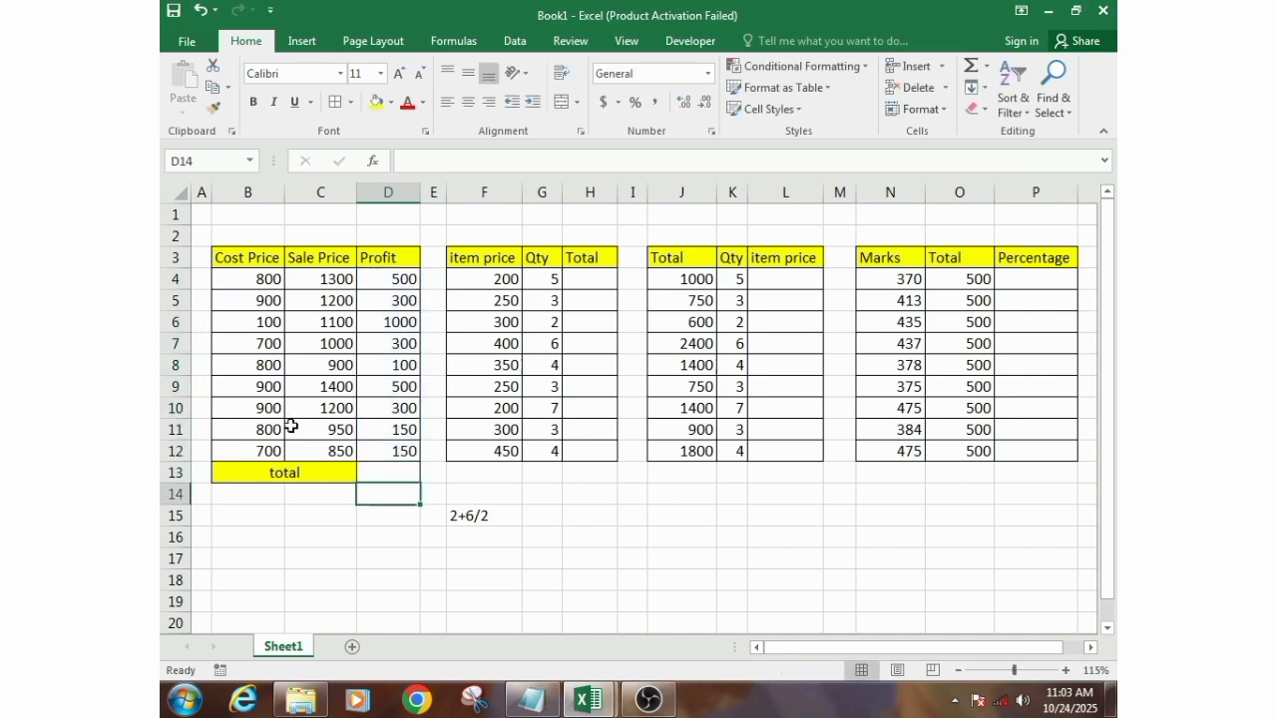
Total the Profit values D4:D12 in cell D13 with AutoSum
click(389, 467)
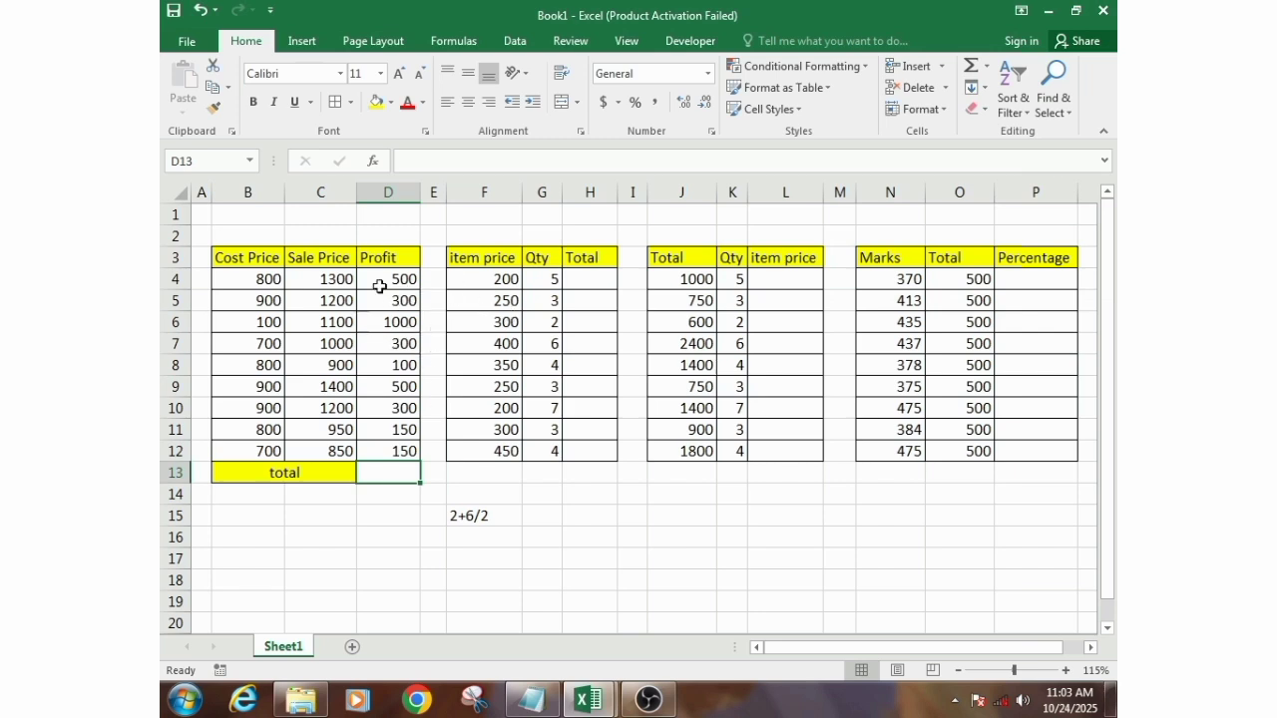
drag(384, 283, 399, 454)
click(399, 474)
click(970, 68)
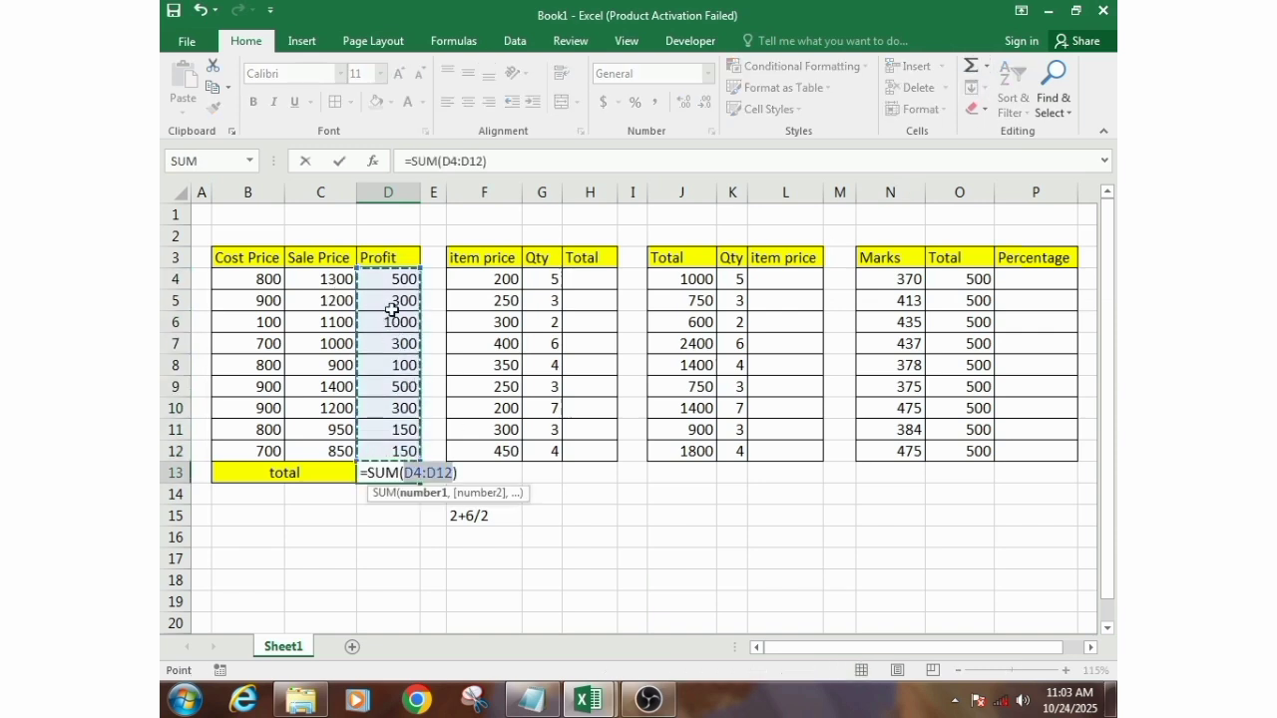
key(Return)
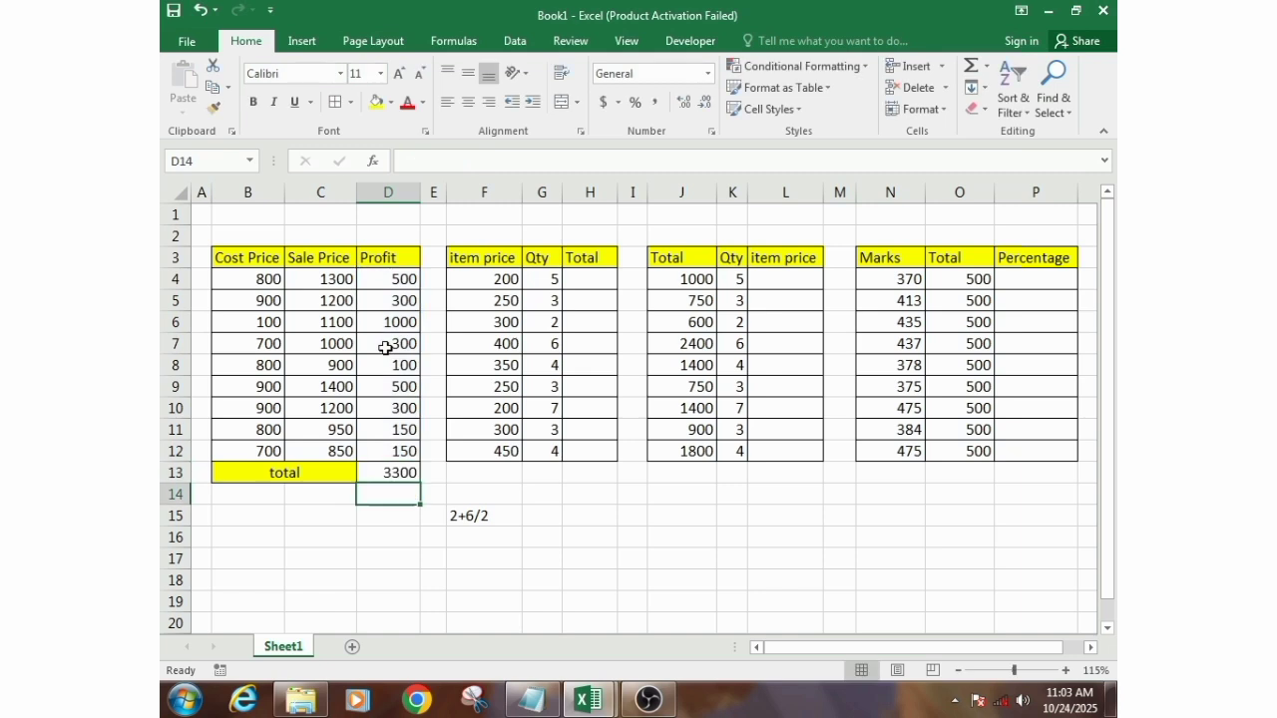
click(405, 470)
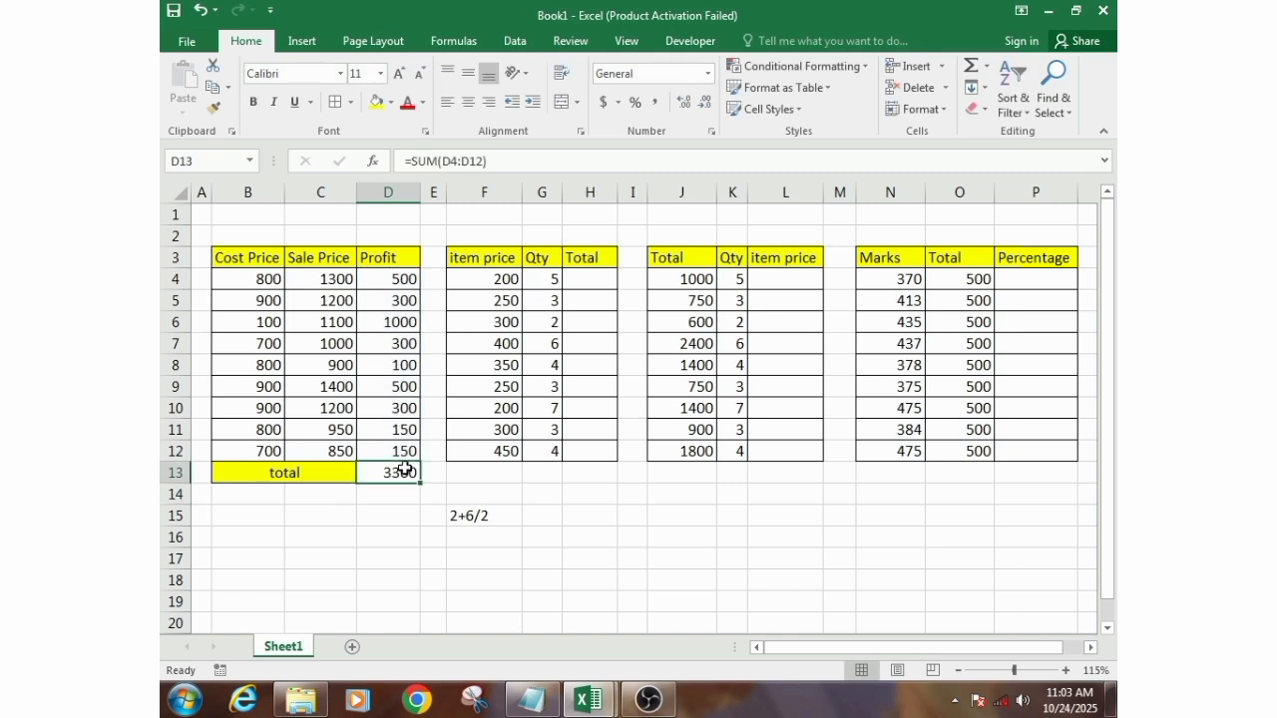
Enter =F4*G4 in cell H4 to multiply the first item price by its quantity
click(586, 294)
click(486, 272)
click(545, 279)
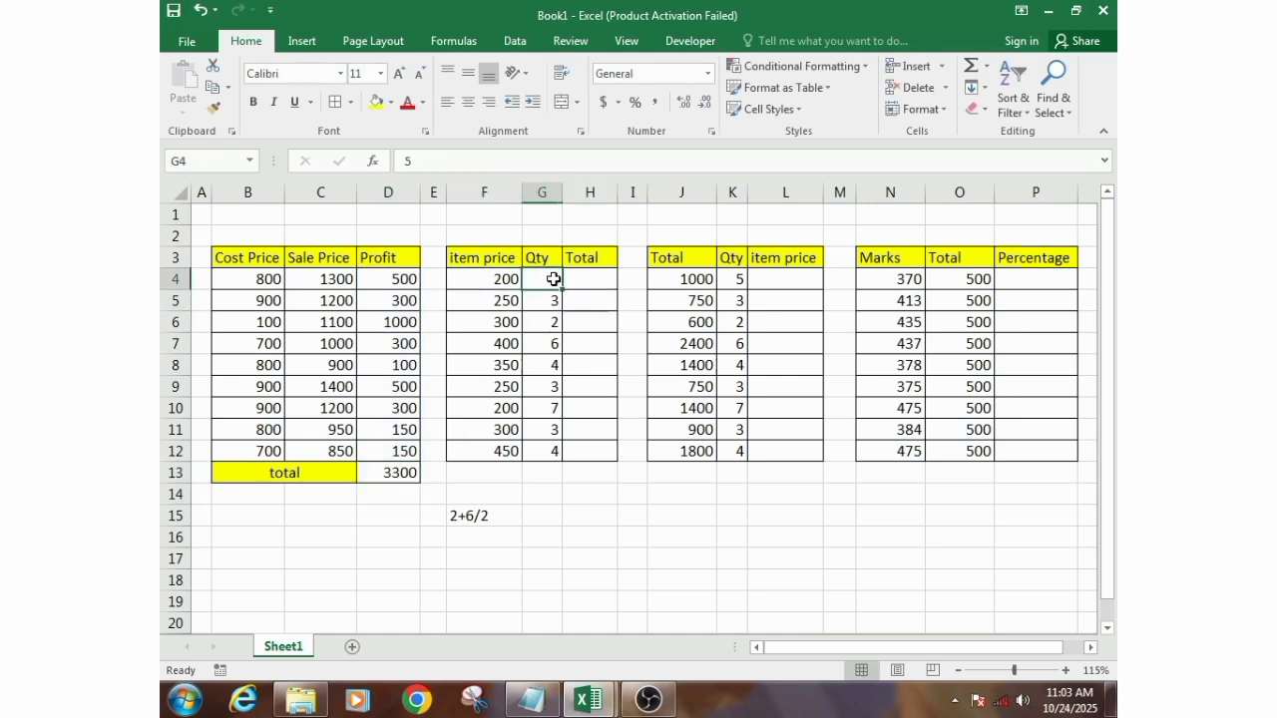
click(584, 279)
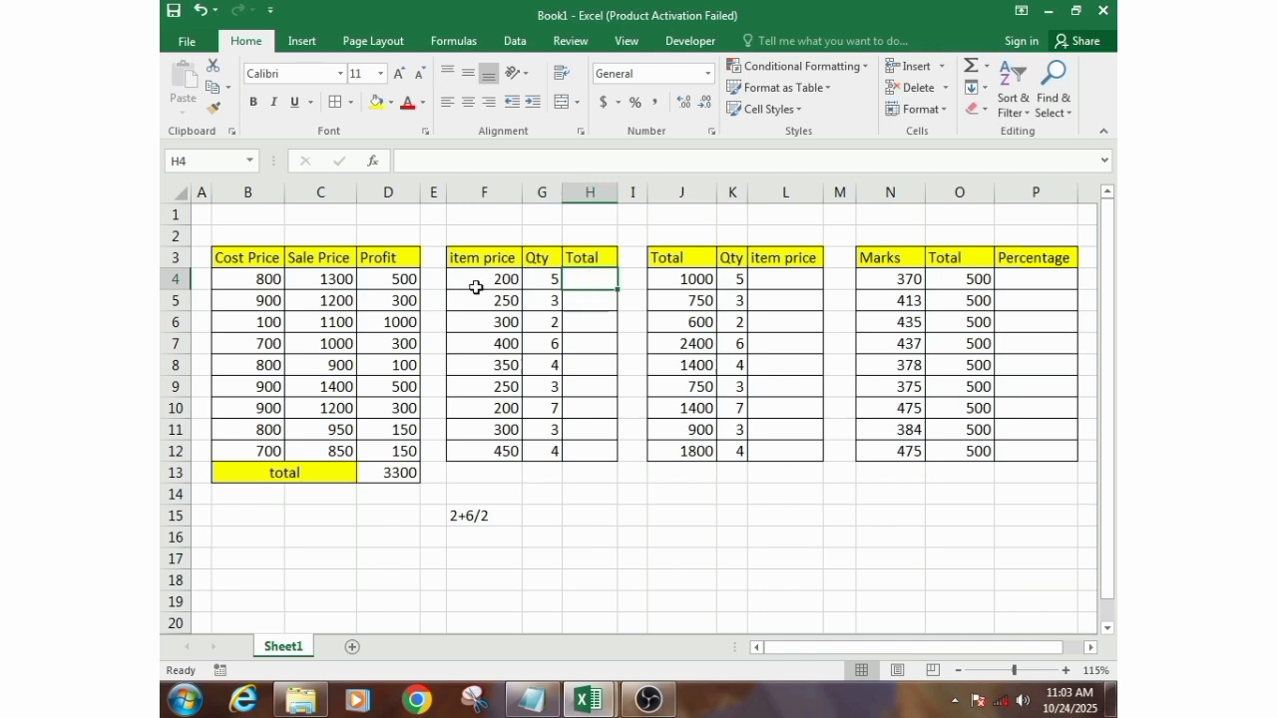
drag(476, 282, 552, 277)
click(600, 279)
text(=)
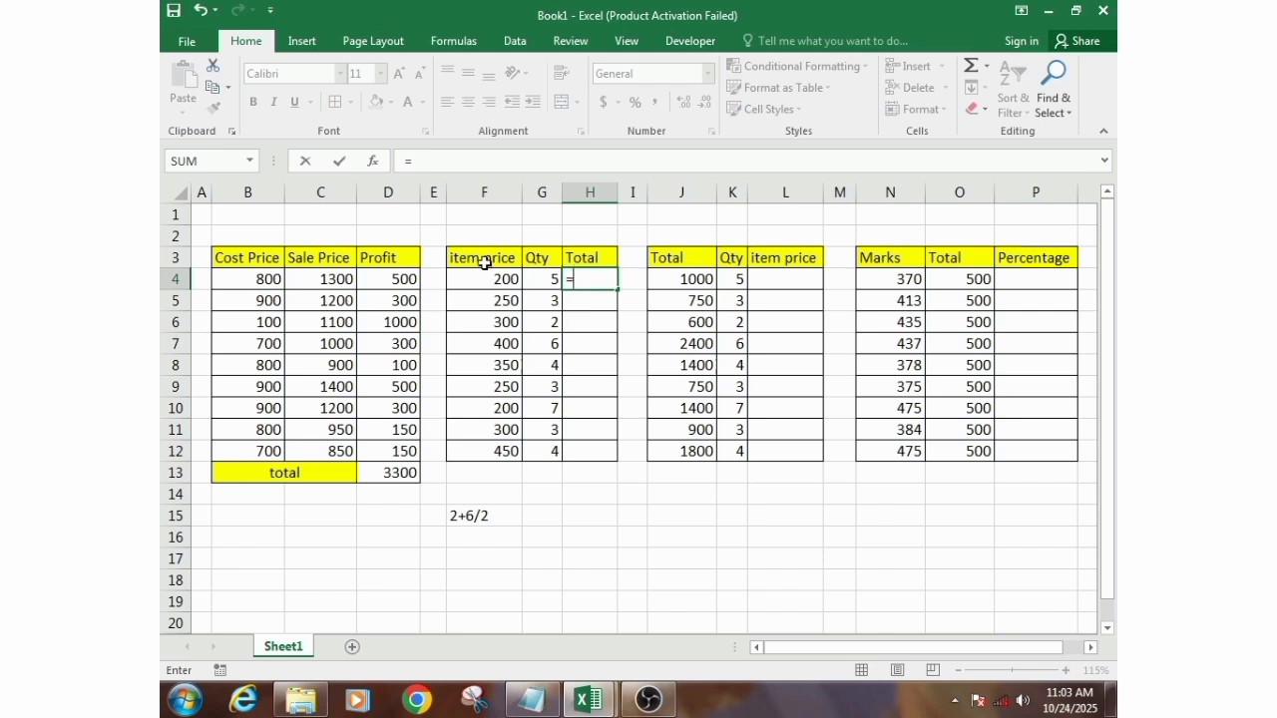
click(517, 285)
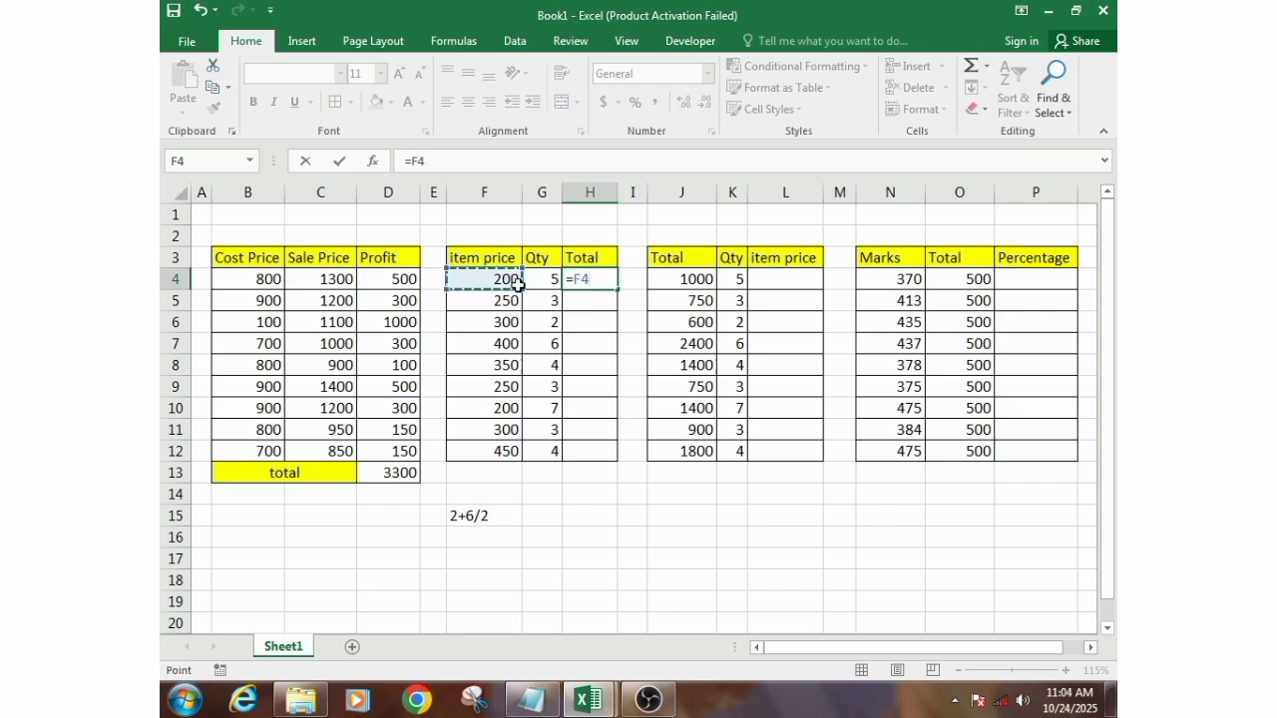
text(*)
click(542, 277)
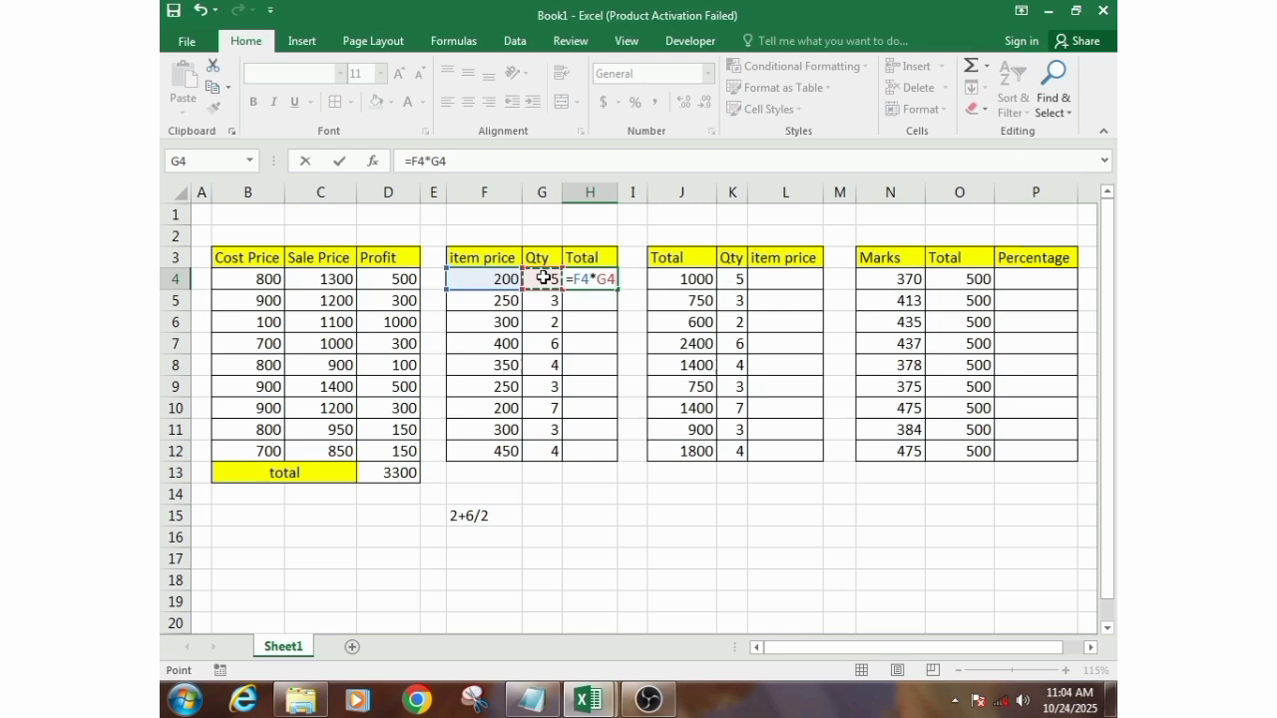
key(Return)
Fill the multiplication formula from H4 down to H12 and check several of the copied formulas
click(597, 279)
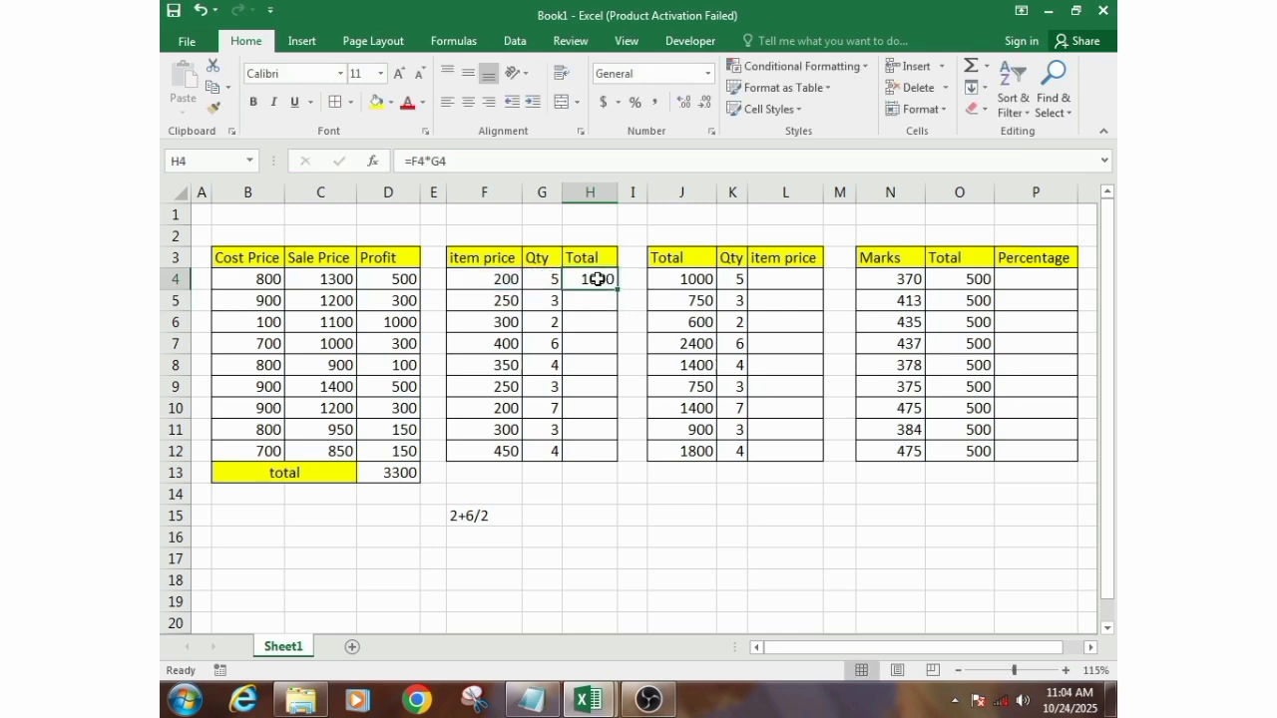
drag(617, 290, 604, 454)
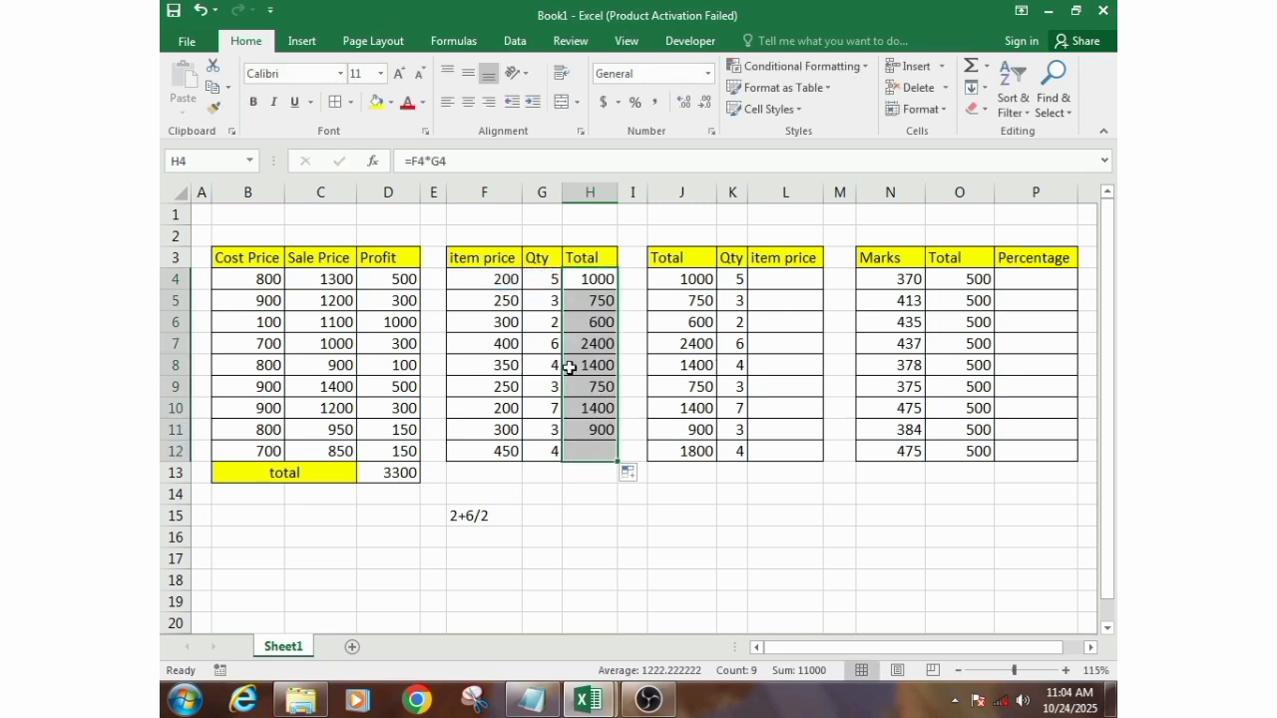
click(573, 365)
click(566, 303)
click(565, 384)
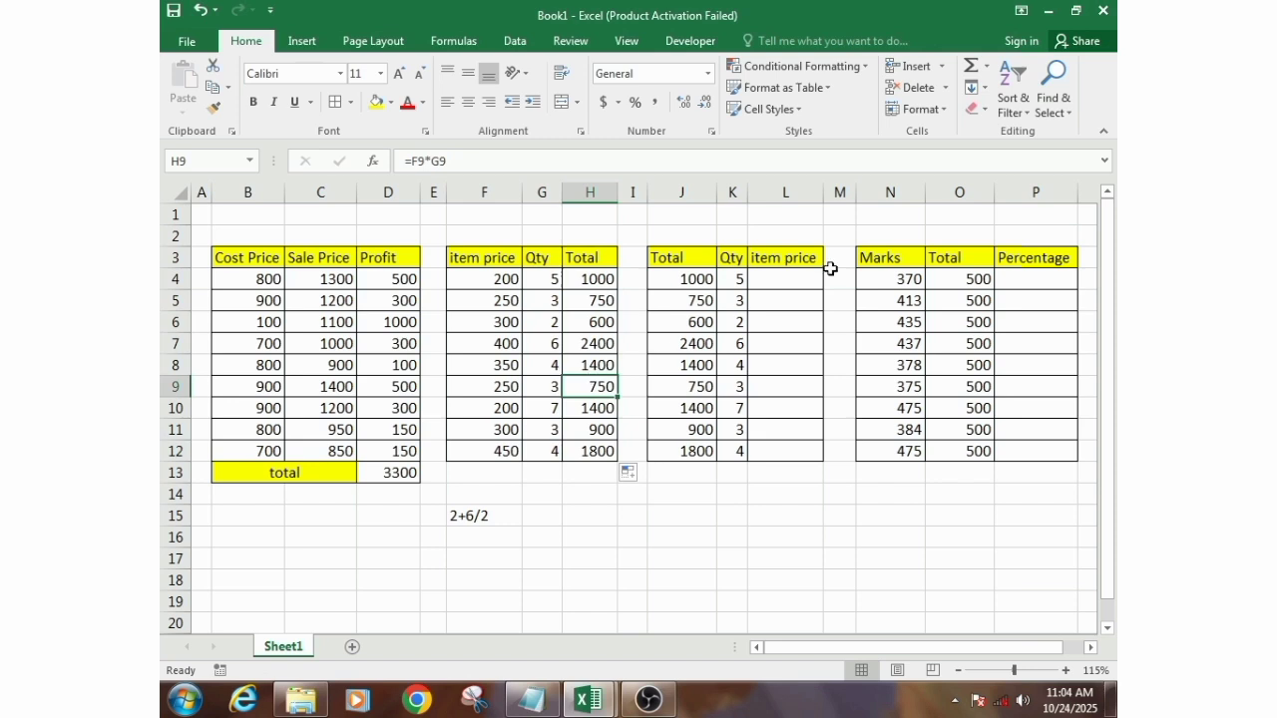
Examine the Total and Qty values in columns J and K that determine the item price
click(776, 282)
click(684, 290)
click(755, 283)
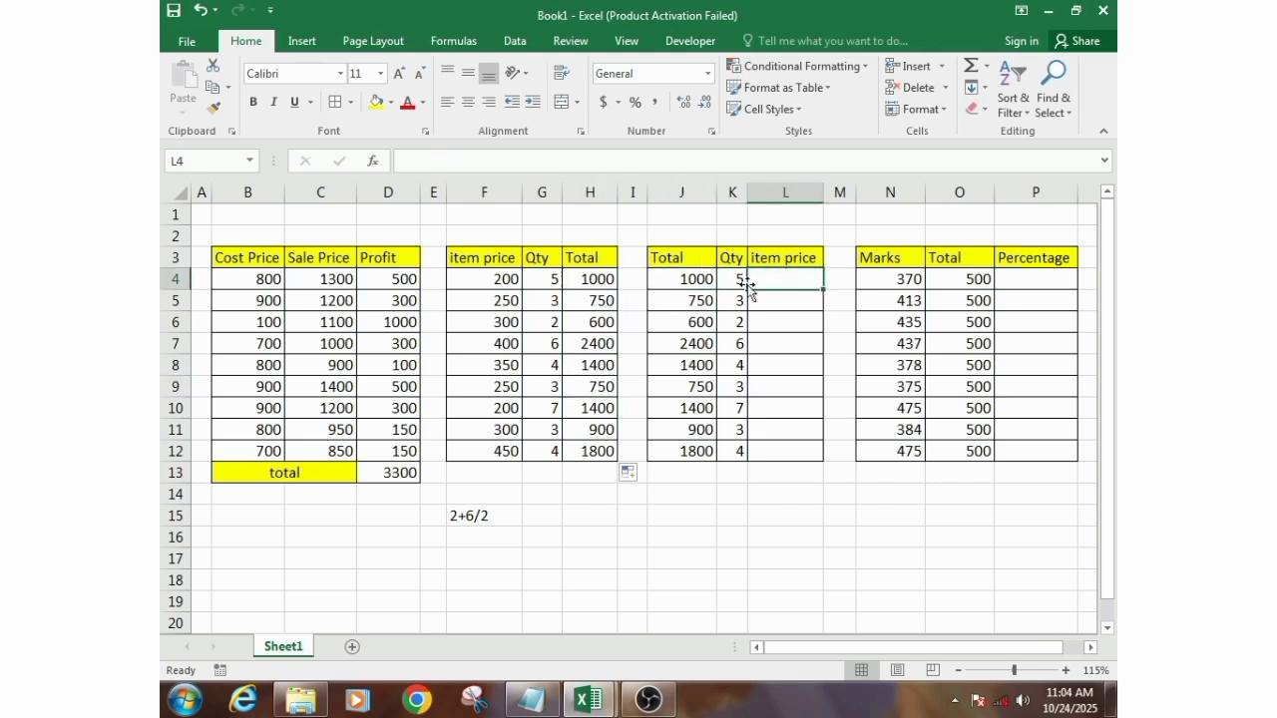
click(712, 274)
drag(687, 279, 686, 454)
drag(699, 278, 701, 422)
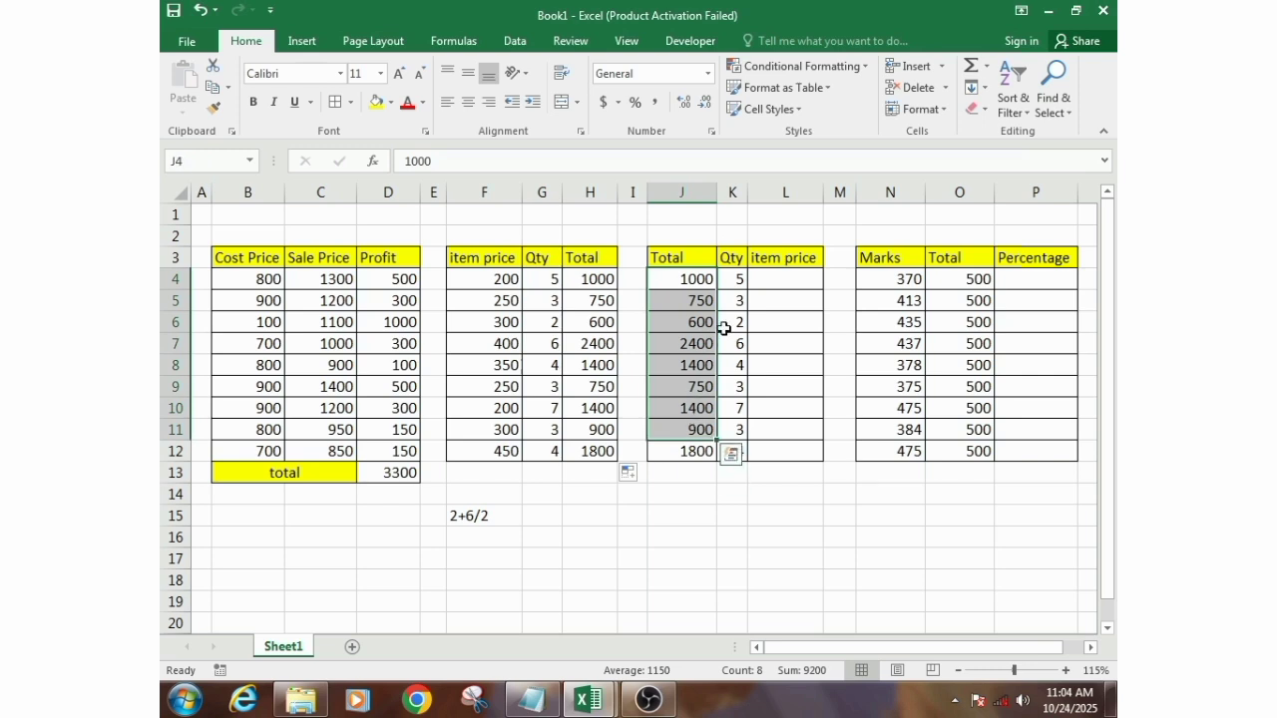
click(745, 283)
click(757, 283)
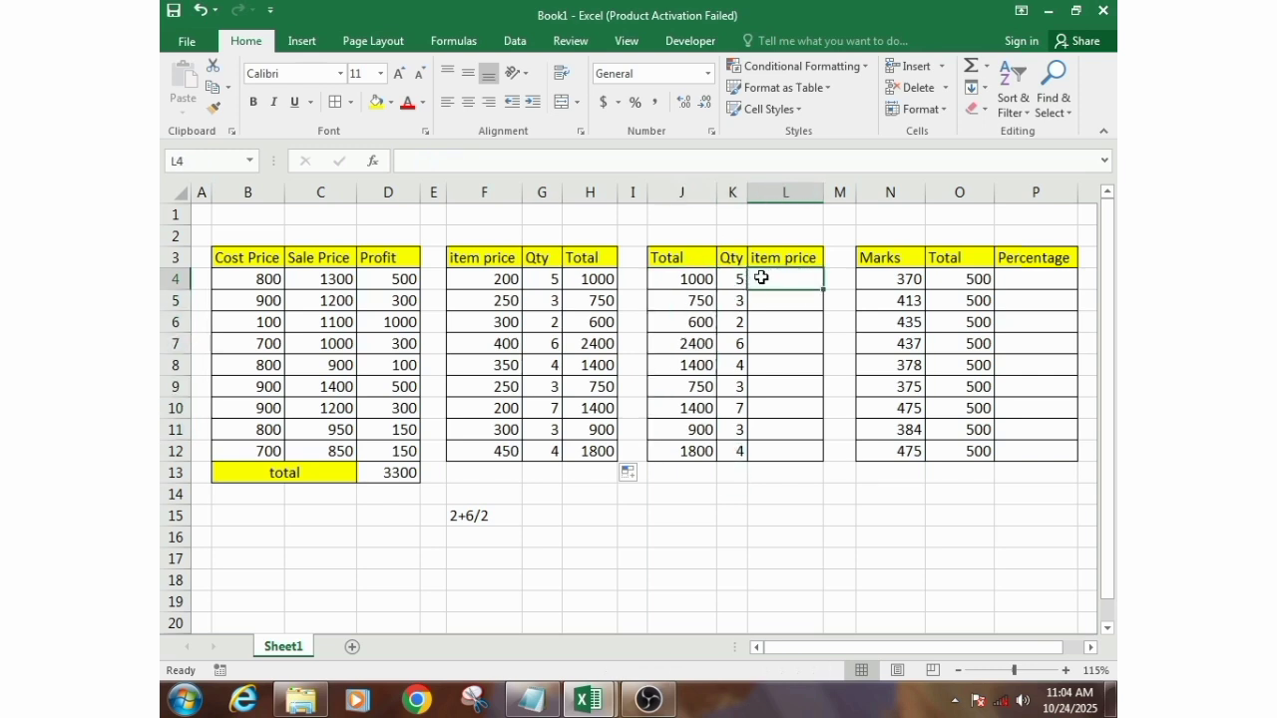
click(688, 292)
click(742, 283)
Enter =J4/K4 in cell L4 to divide the first total by its quantity
click(784, 286)
text(=)
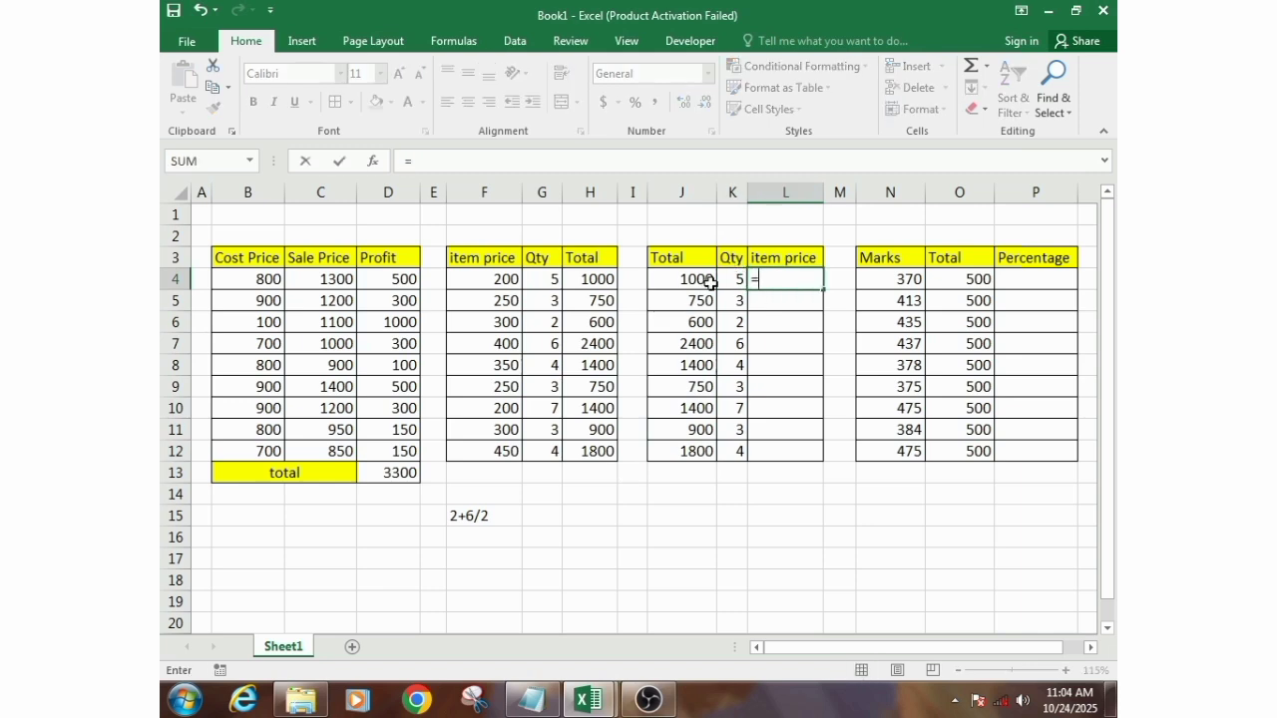
click(706, 284)
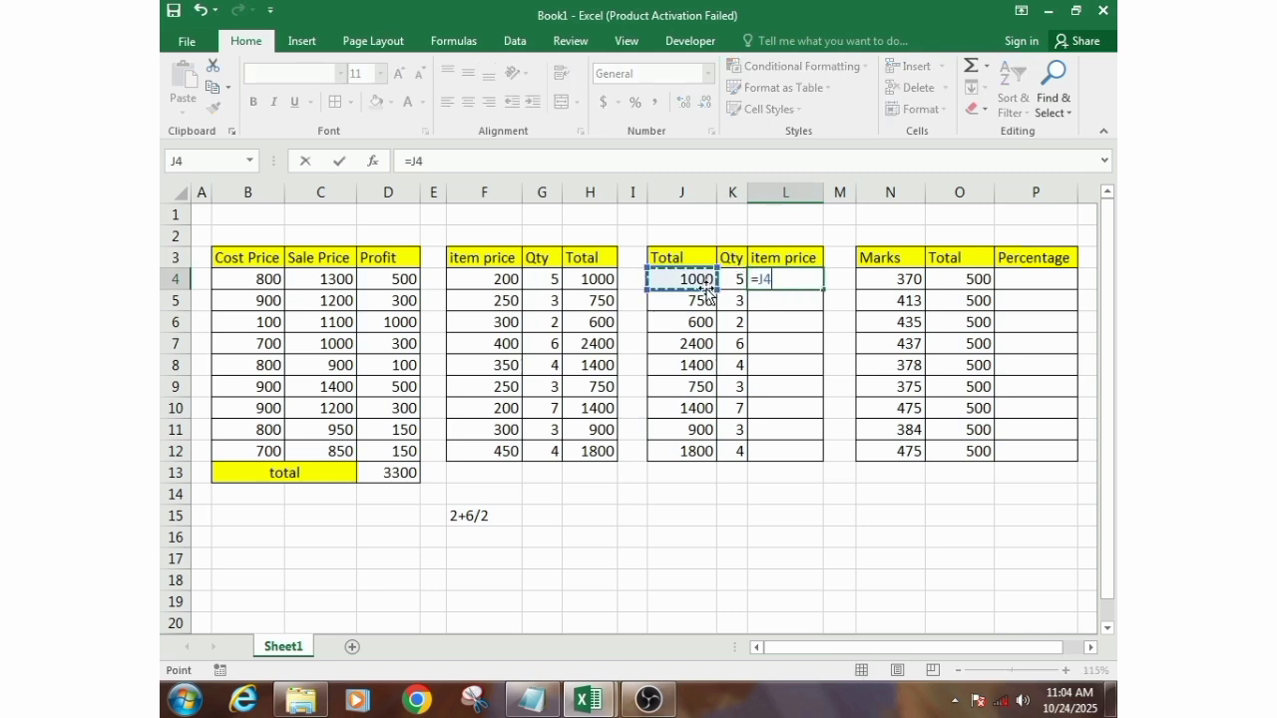
text(/)
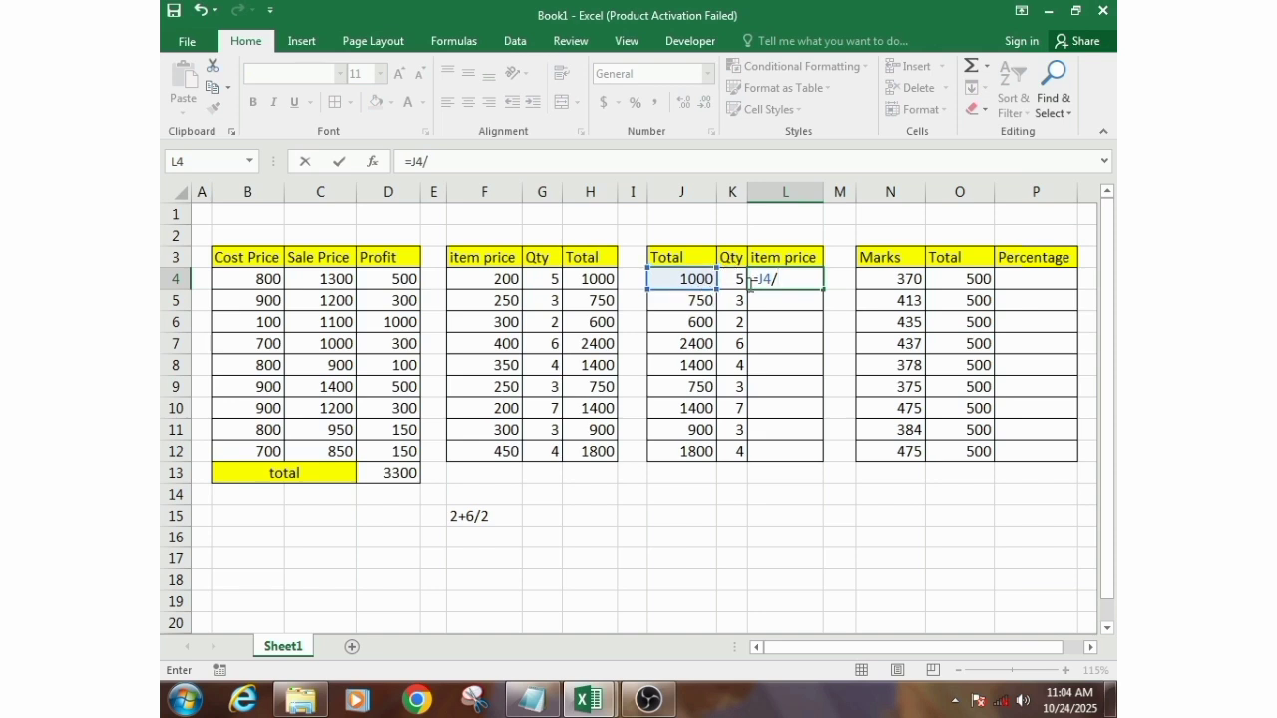
click(738, 280)
key(Return)
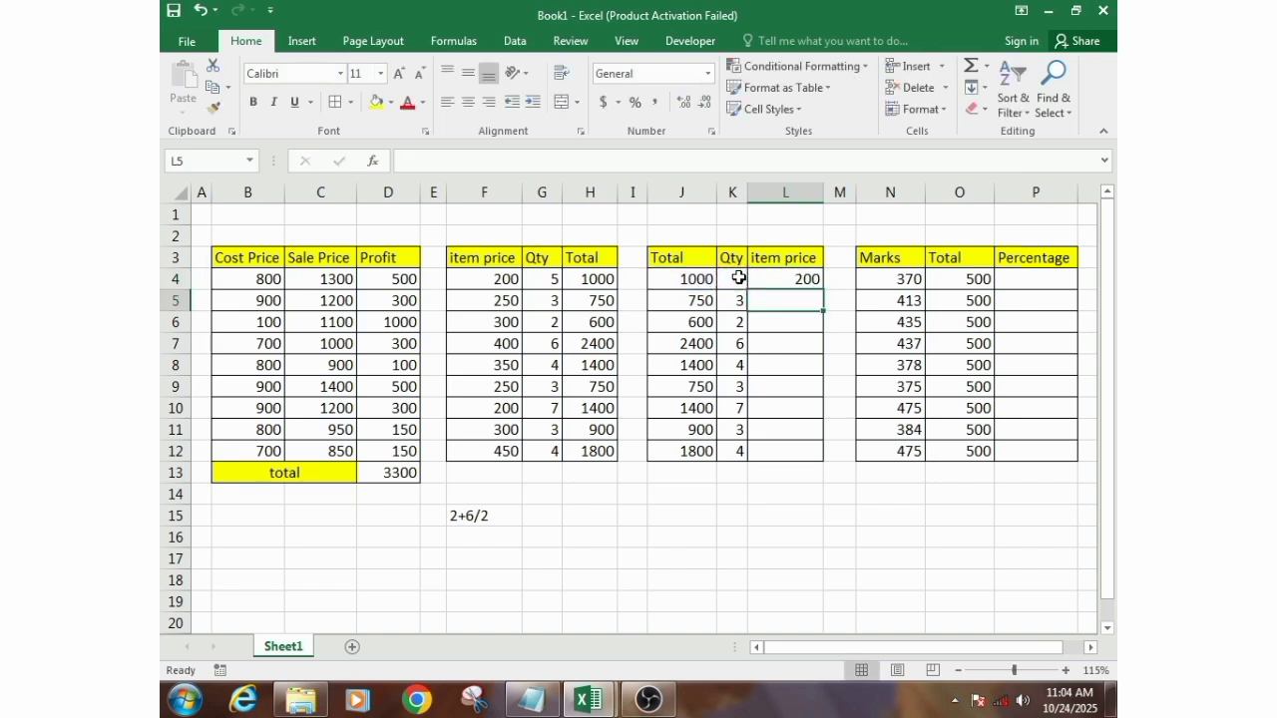
Fill the division formula from L4 down to L12 and check a few of the copied formulas
click(804, 278)
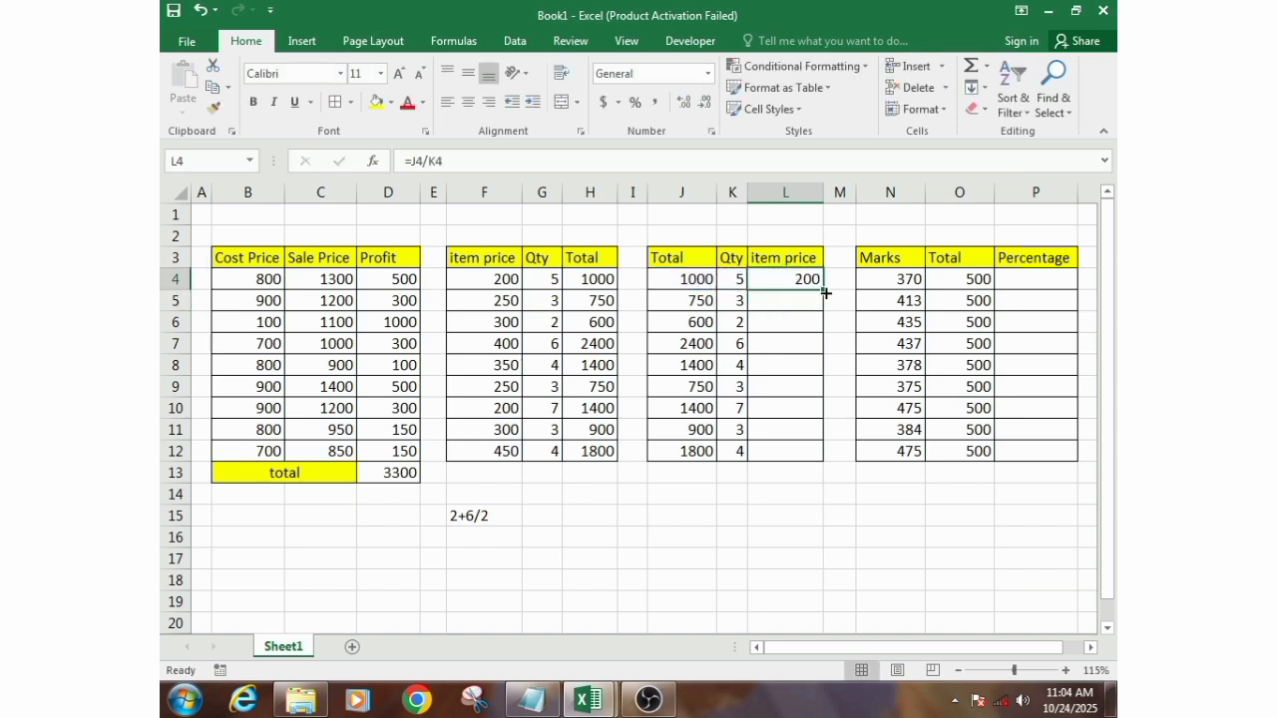
drag(826, 293, 788, 454)
click(768, 408)
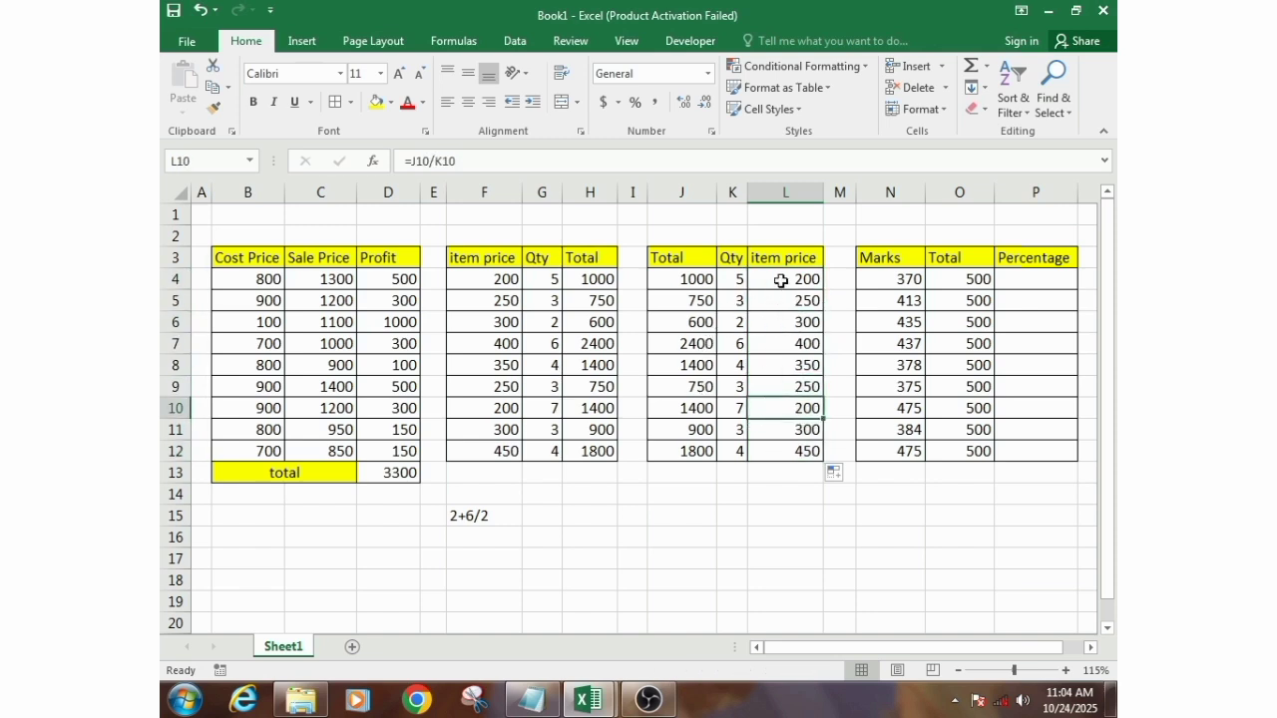
click(775, 343)
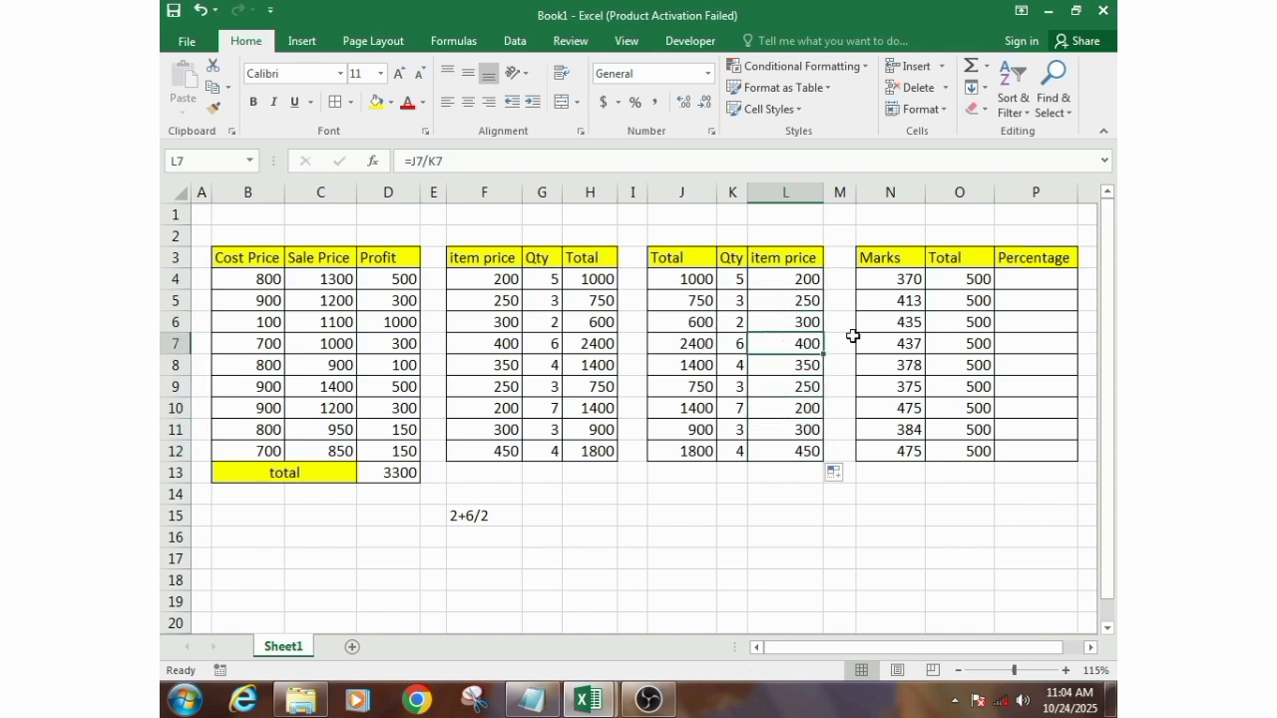
Review the Marks and Total columns N and O, and enter =N4/O4*100 in cell P4 as the first percentage
click(1033, 278)
click(899, 278)
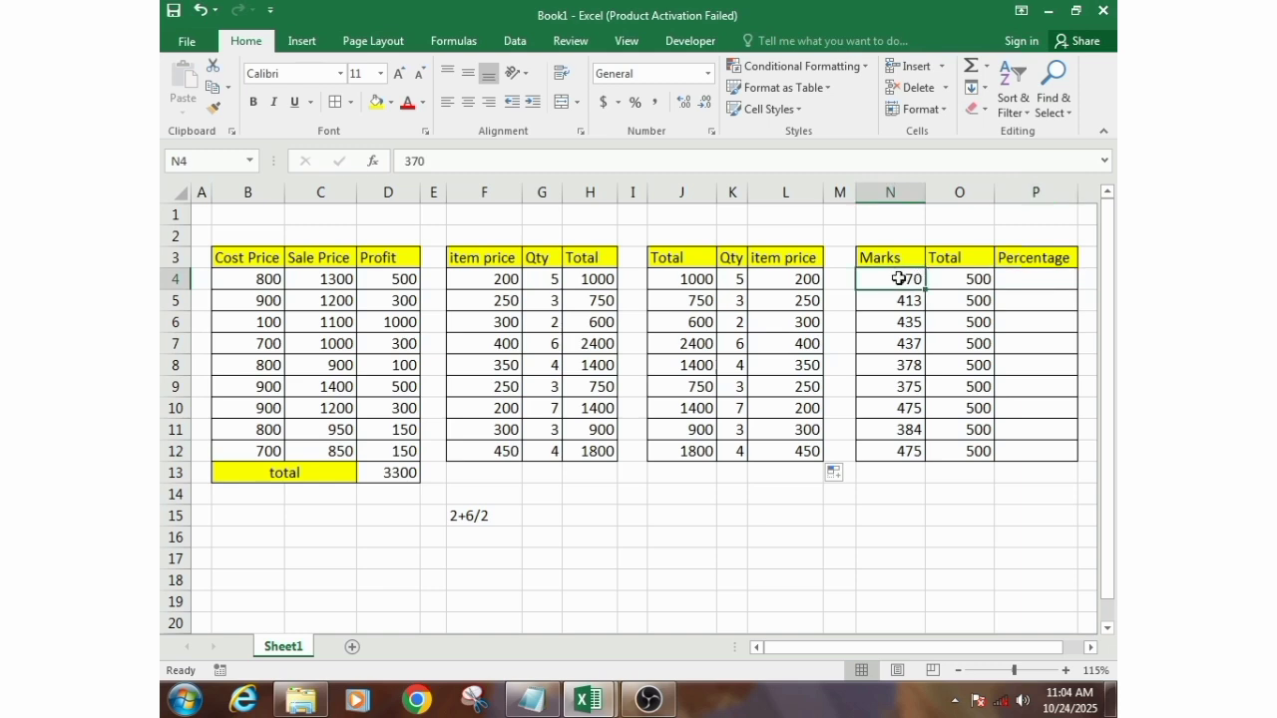
drag(899, 278, 907, 450)
click(974, 278)
drag(975, 278, 972, 449)
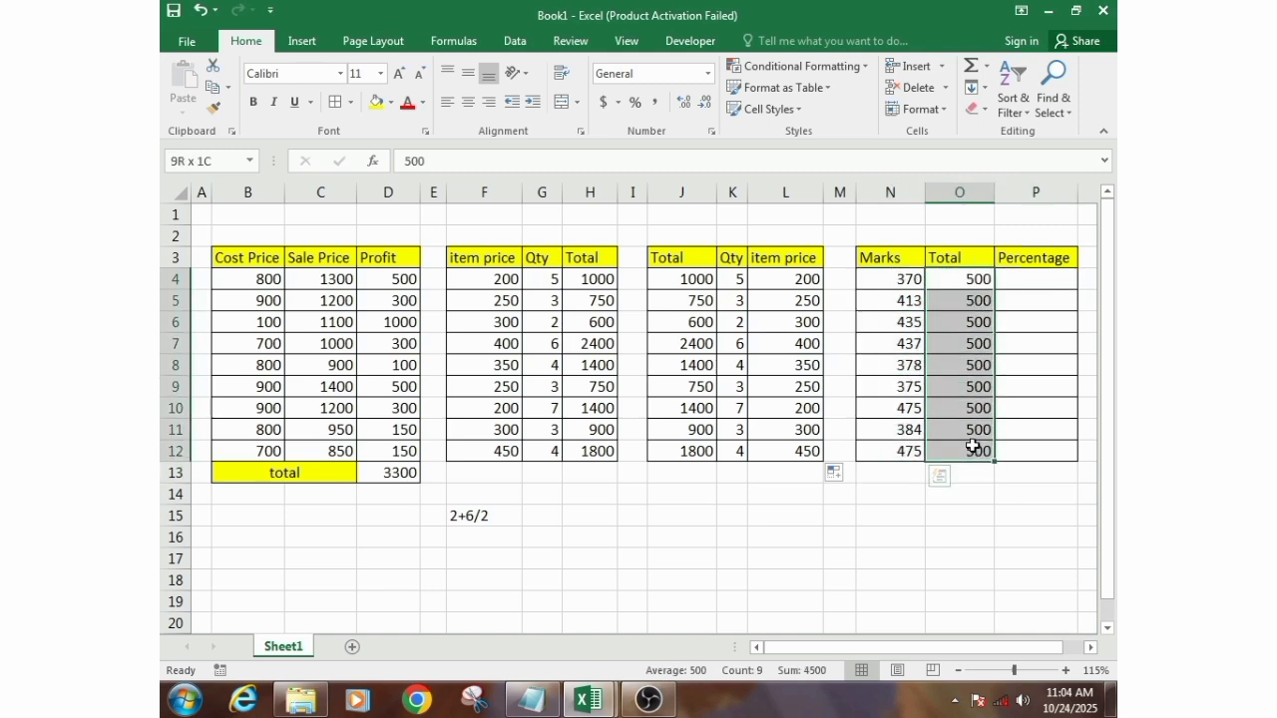
click(1015, 279)
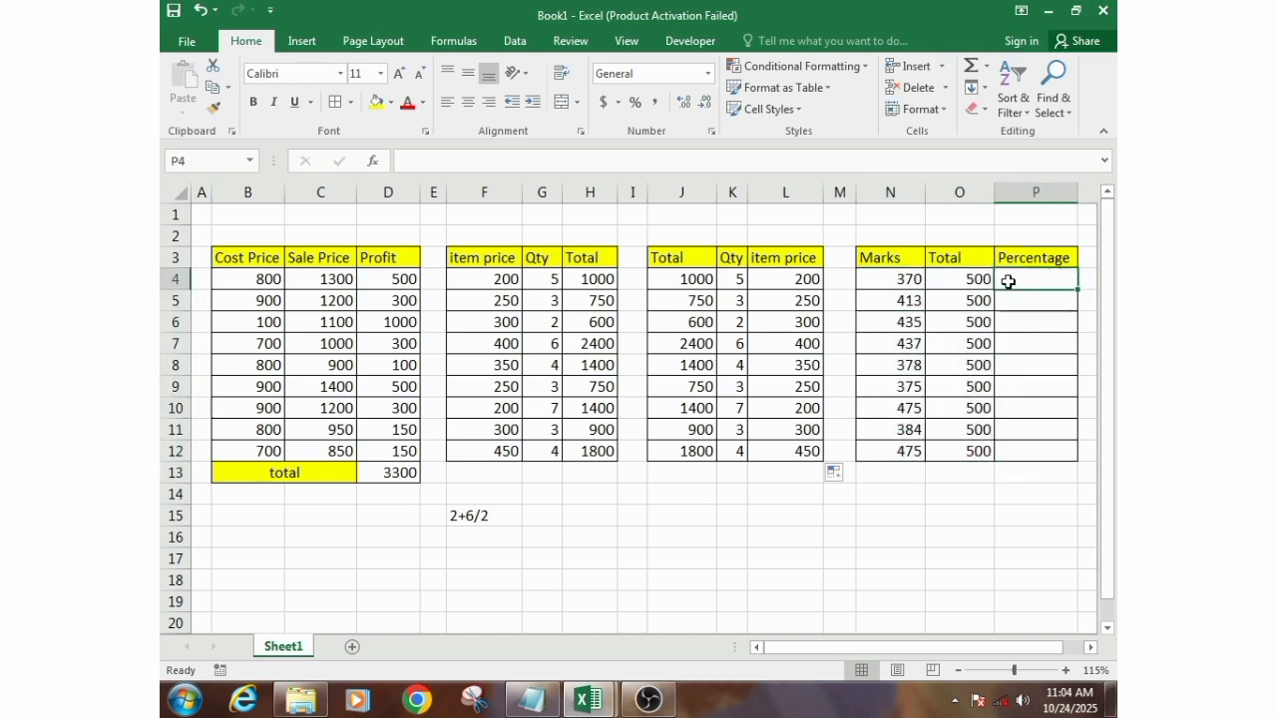
text(=)
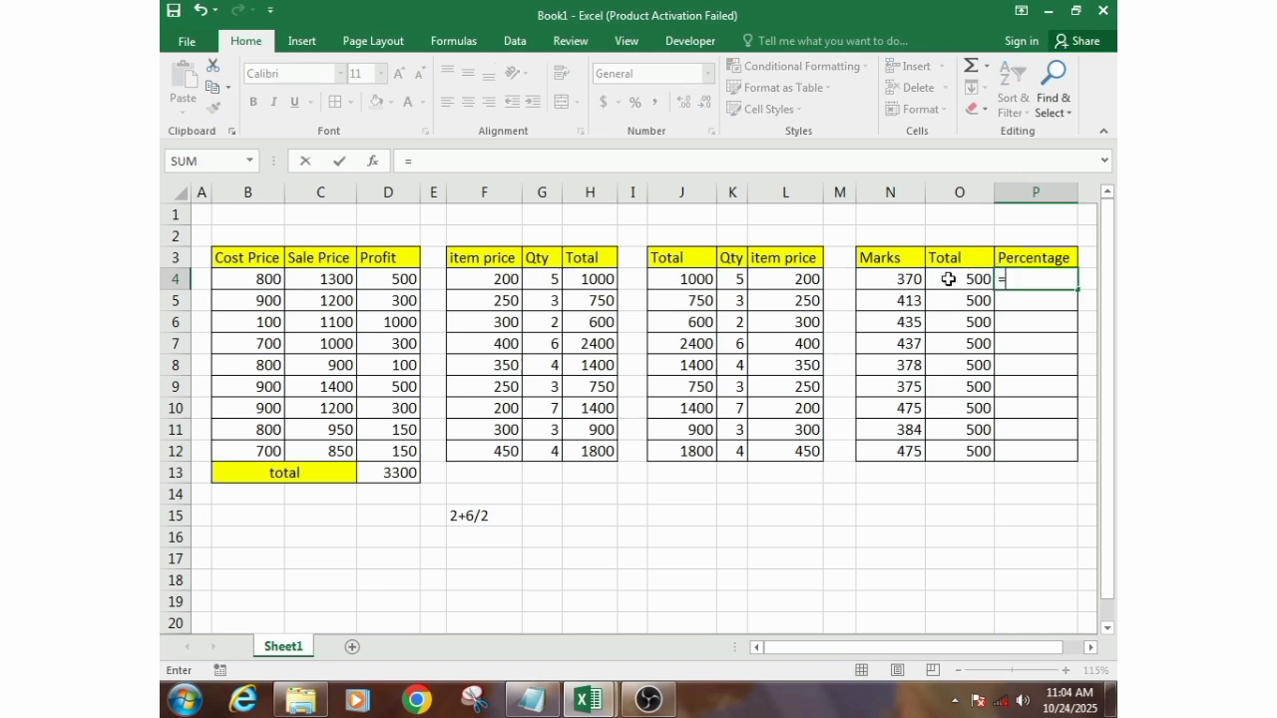
click(911, 280)
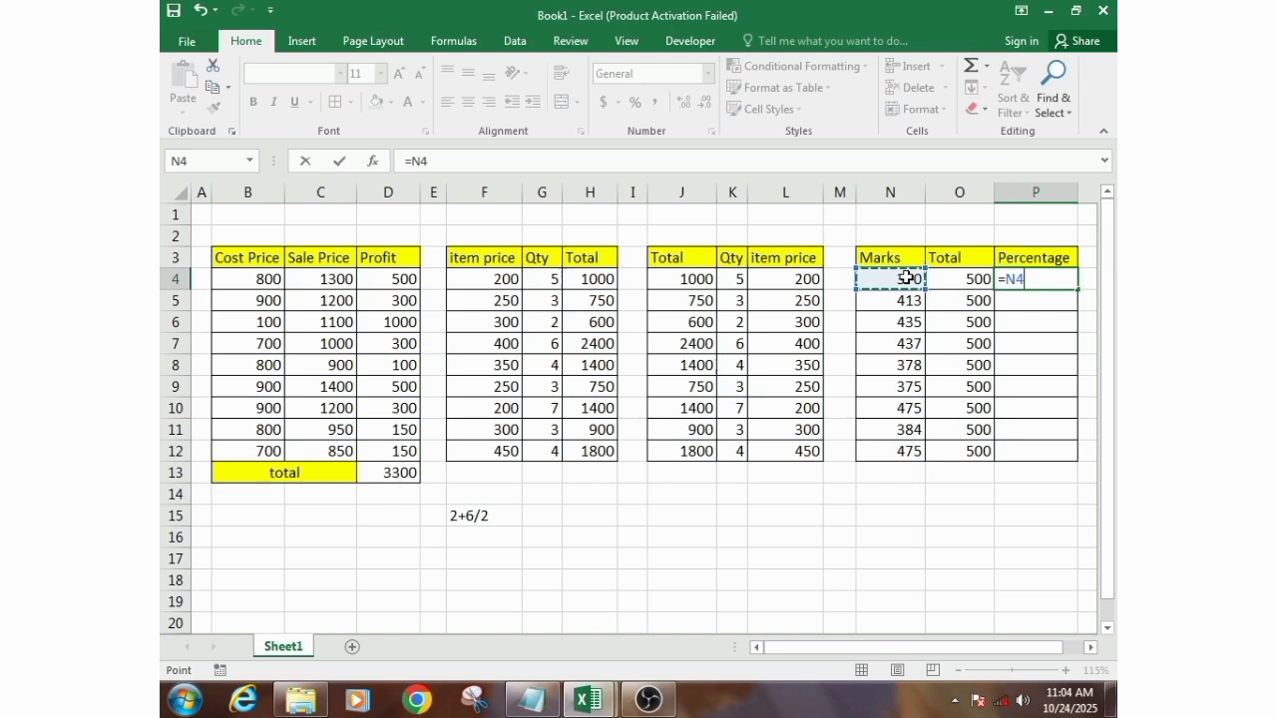
text(/)
click(964, 279)
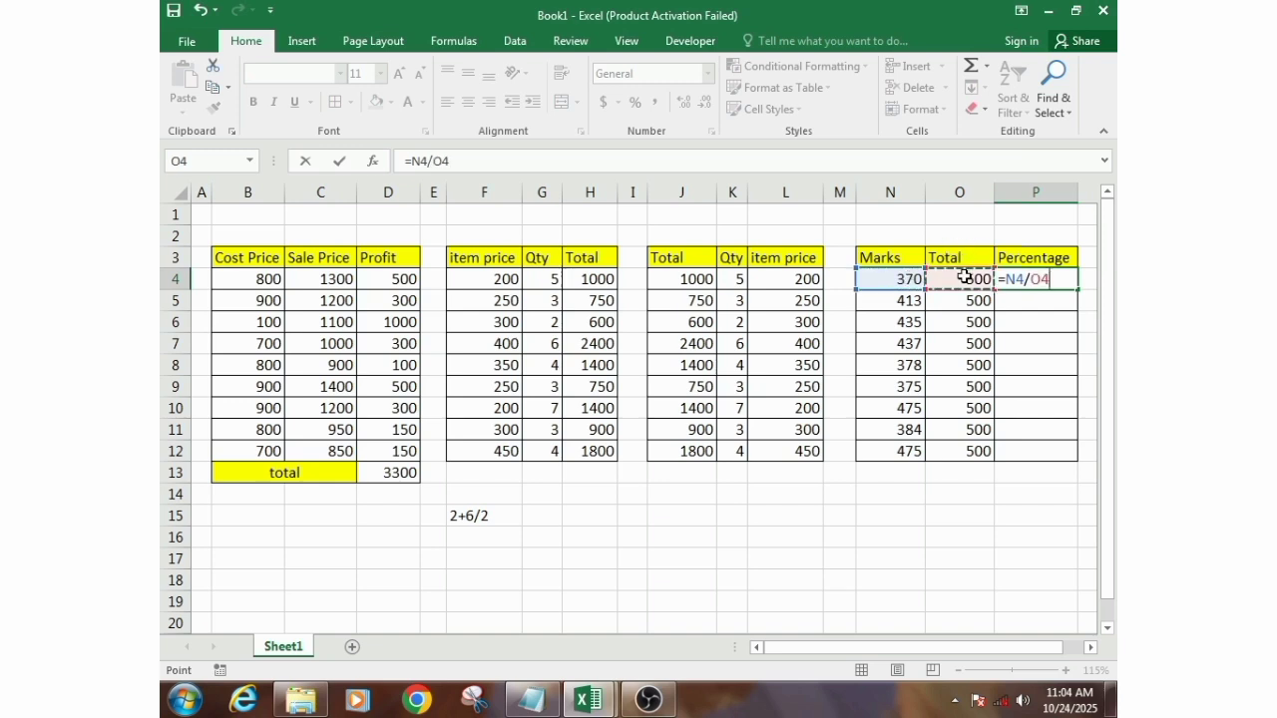
text(*)
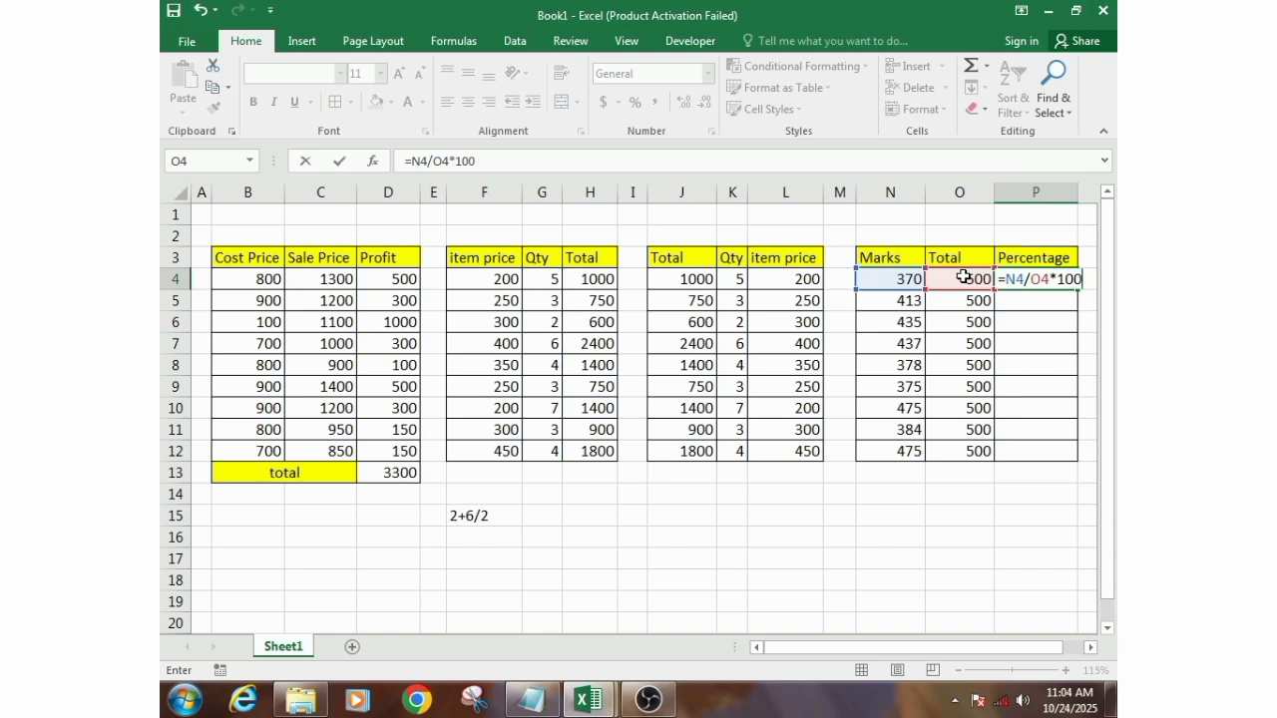
key(Return)
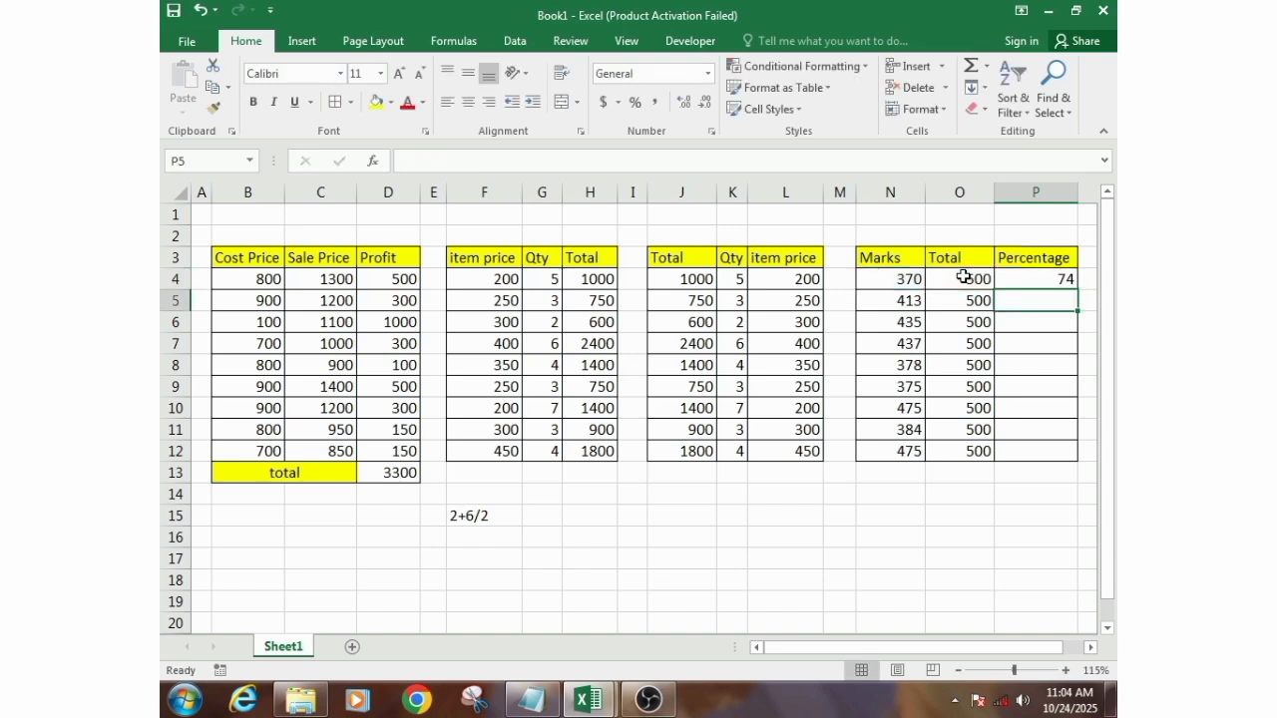
Fill the percentage formula from P4 down to P12 and check the copy in P6
click(1038, 284)
drag(1081, 291, 1074, 456)
click(1031, 332)
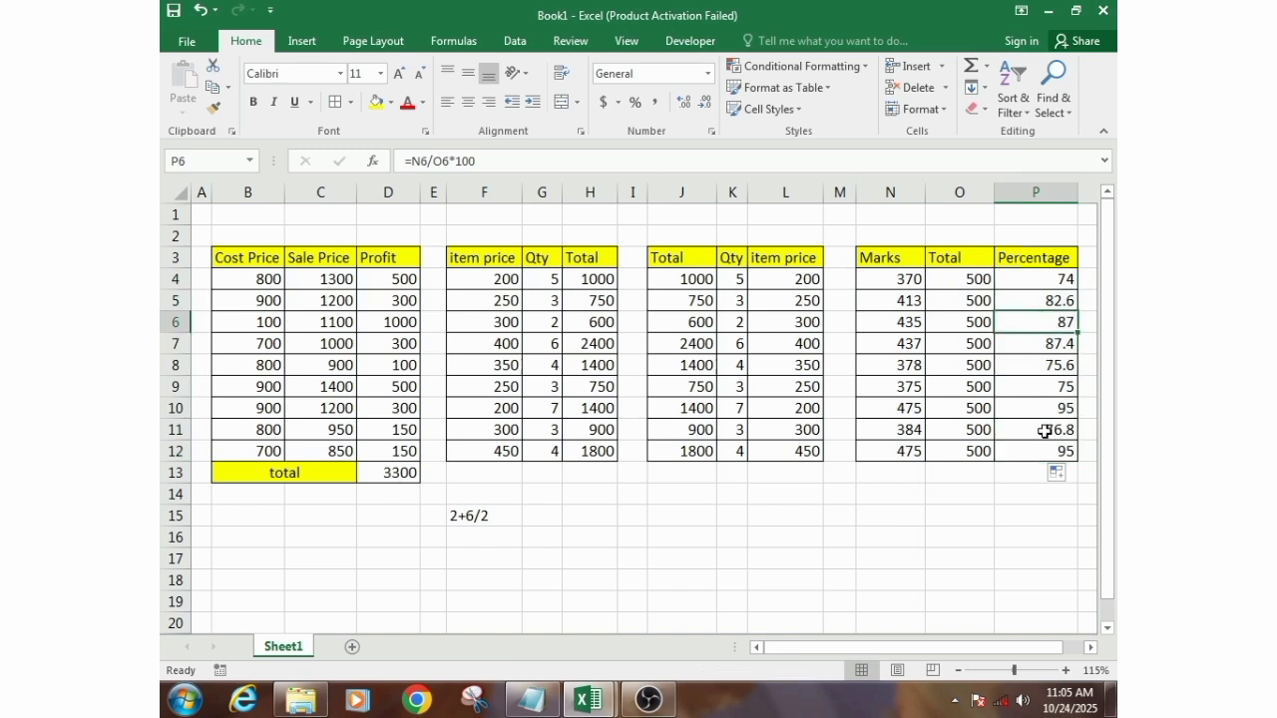
Review the formulas in several Percentage cells and select the whole range P4:P12
click(1037, 429)
click(1042, 451)
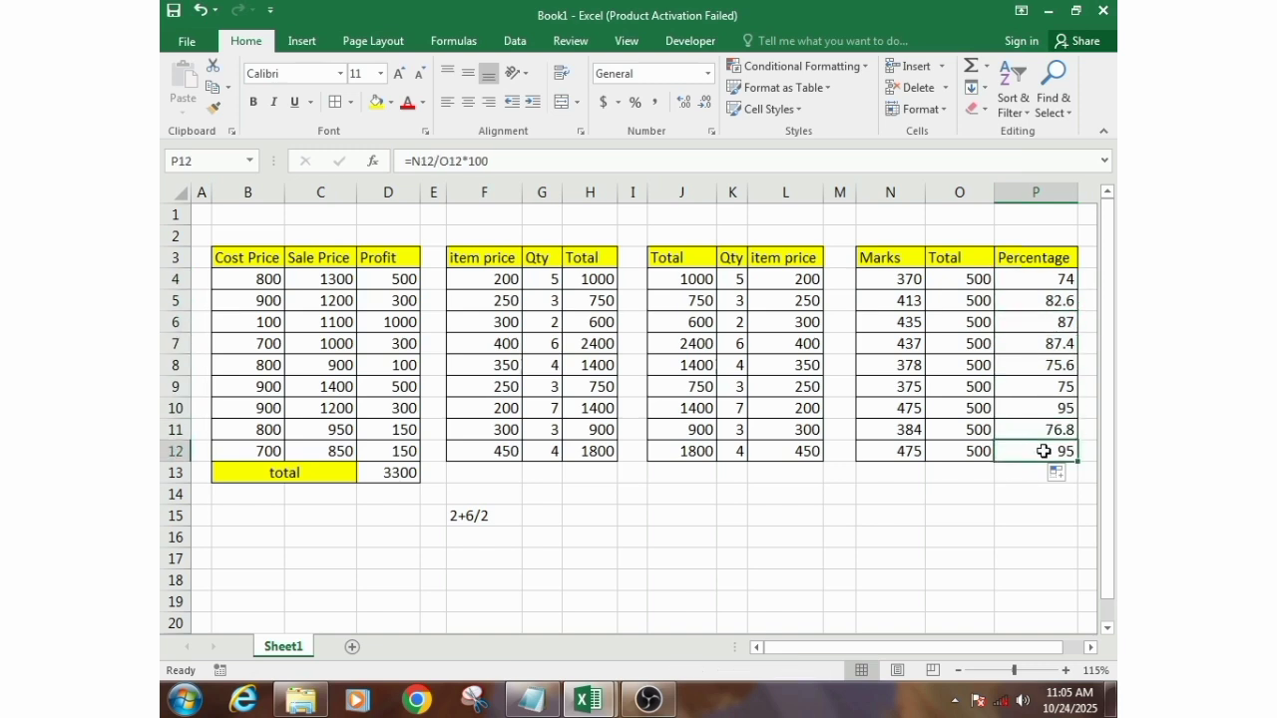
click(1068, 278)
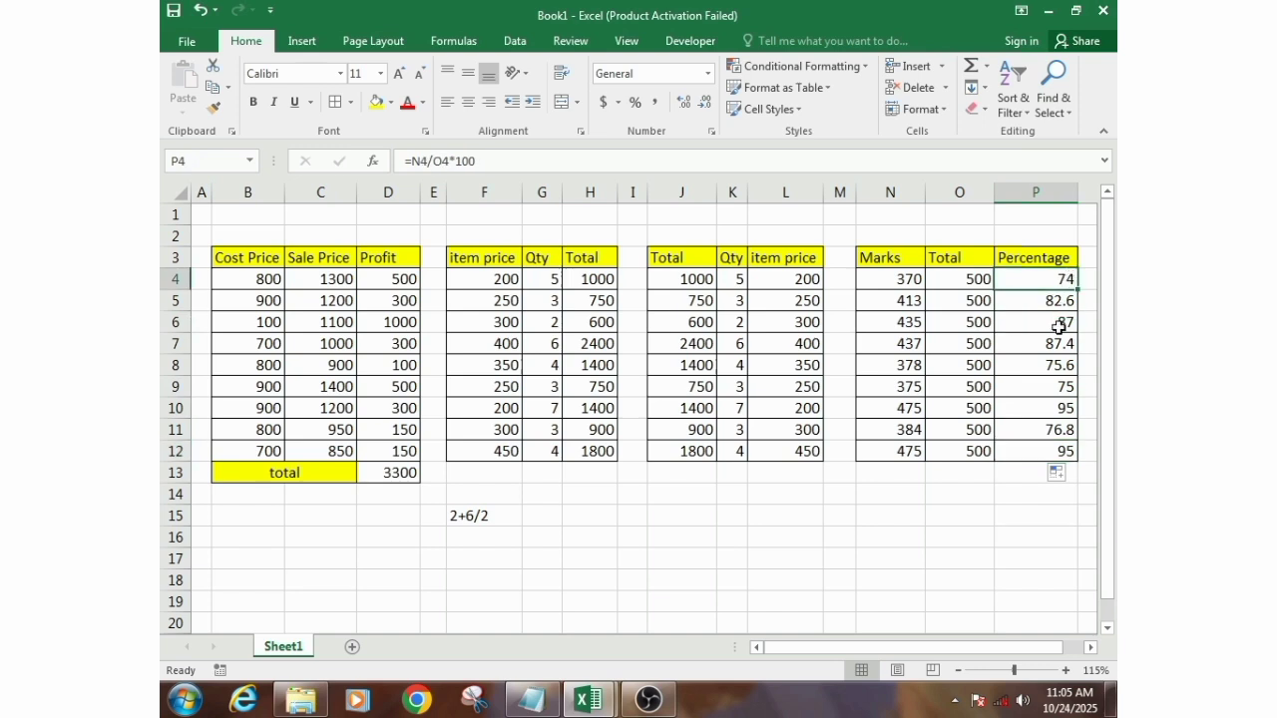
click(1059, 329)
click(1059, 379)
click(1064, 453)
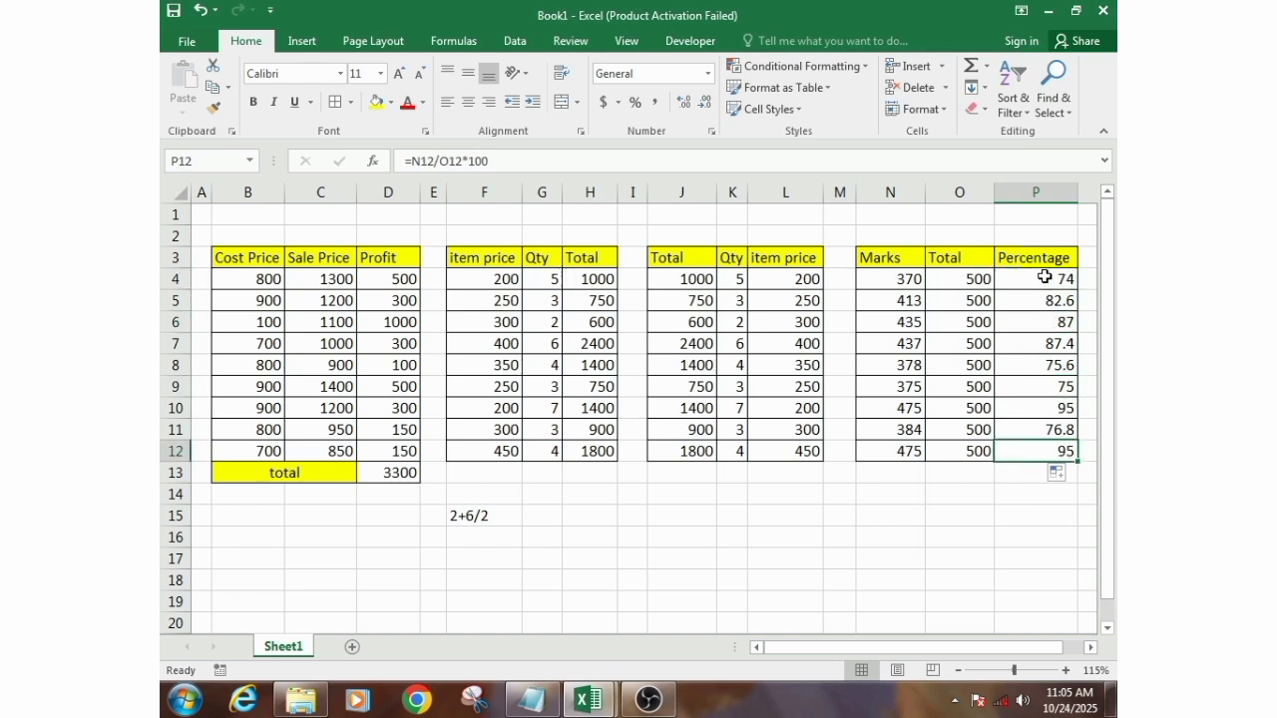
drag(1045, 278, 1042, 459)
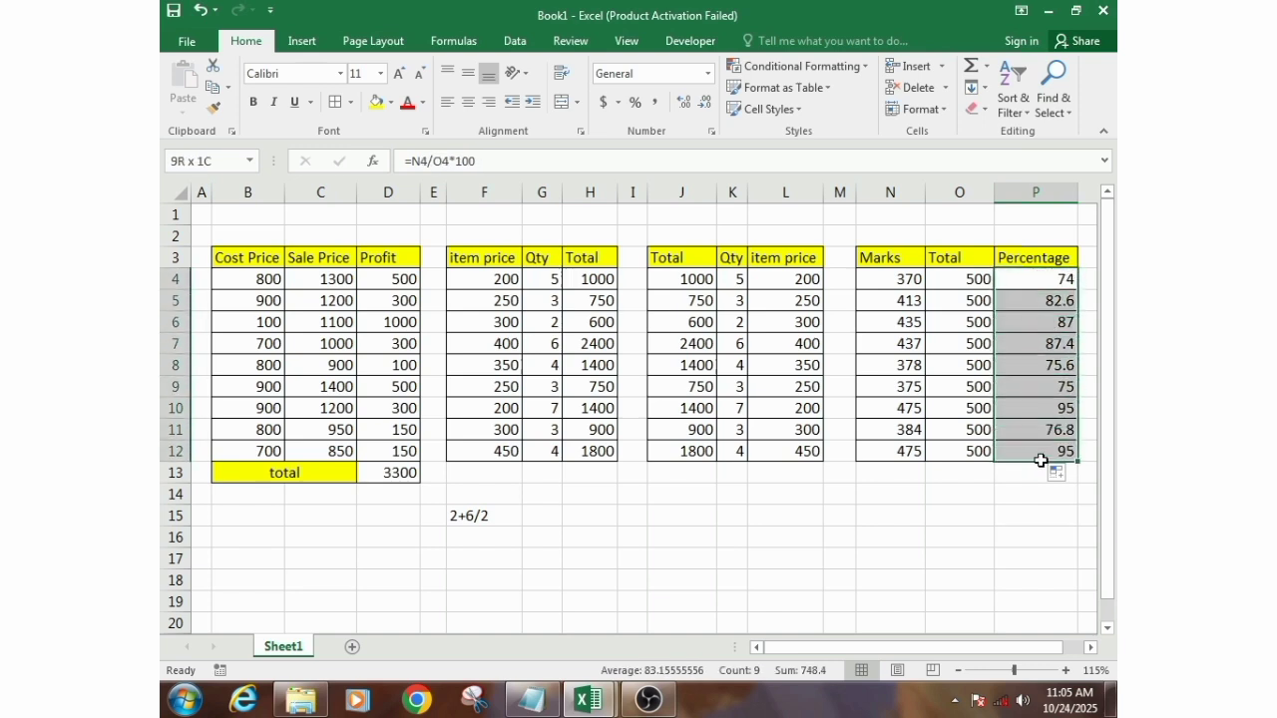
Check the percentage formulas in P10 and P4, highlighting the range P4:P12 in between
click(1032, 317)
click(1047, 404)
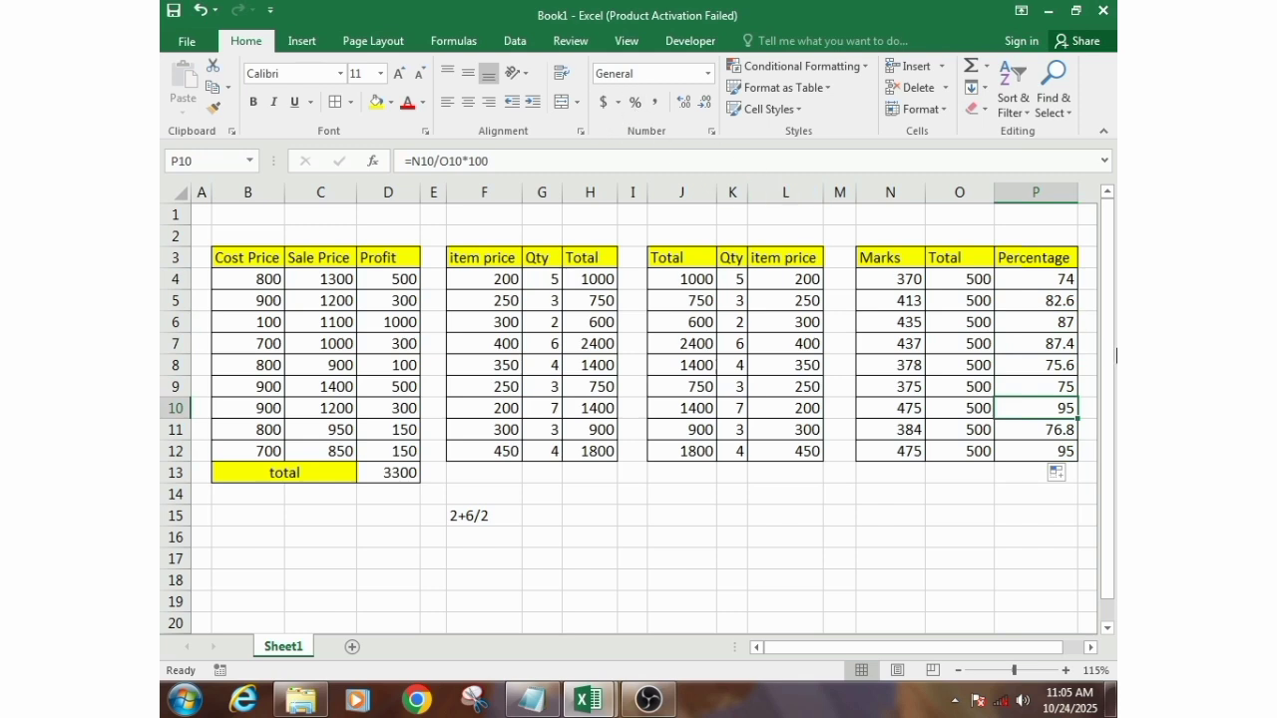
click(1065, 283)
drag(1065, 289, 1061, 451)
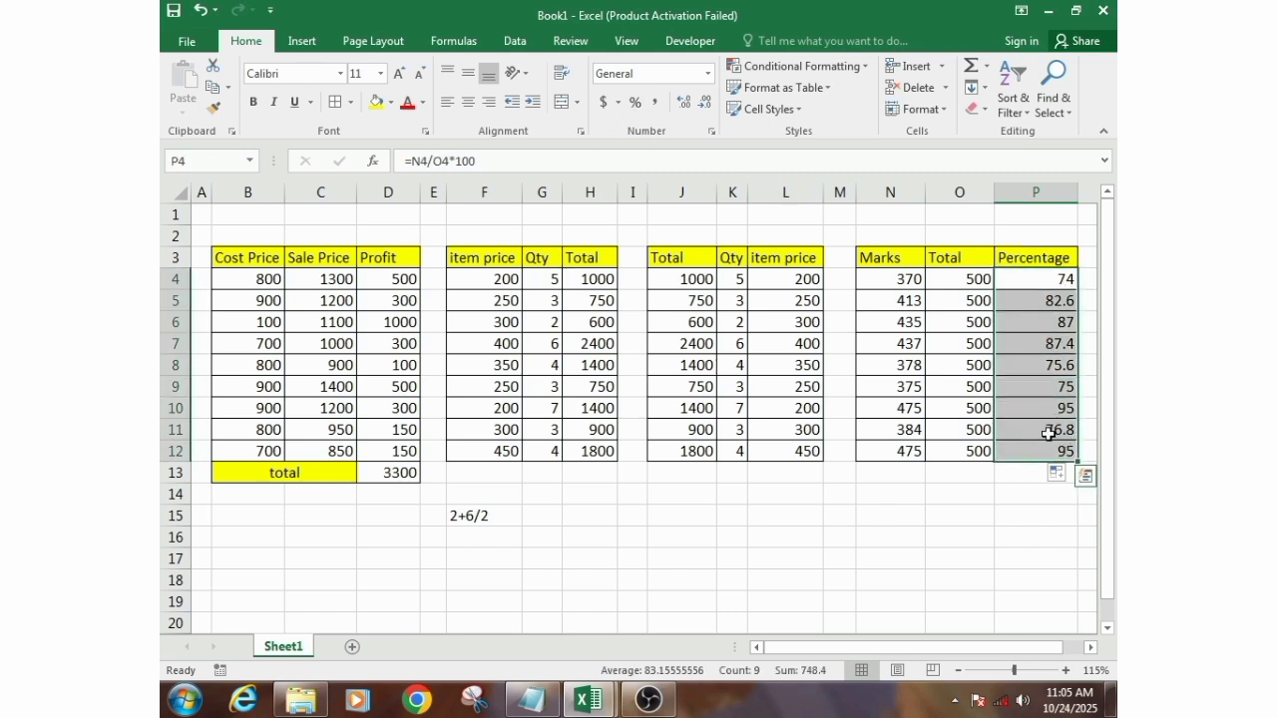
click(1001, 365)
click(1024, 279)
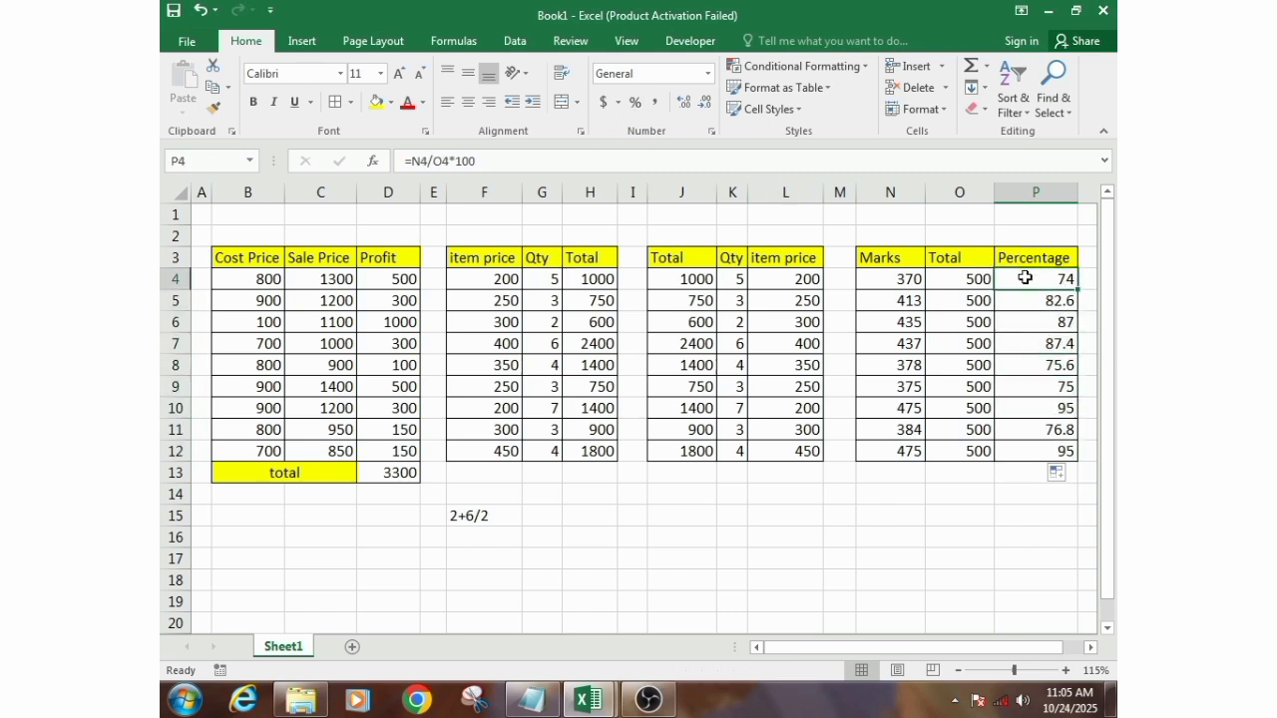
Turn the text 2+6/2 in cell F15 into the calculating formula =2+6/2
drag(505, 496, 506, 515)
click(487, 514)
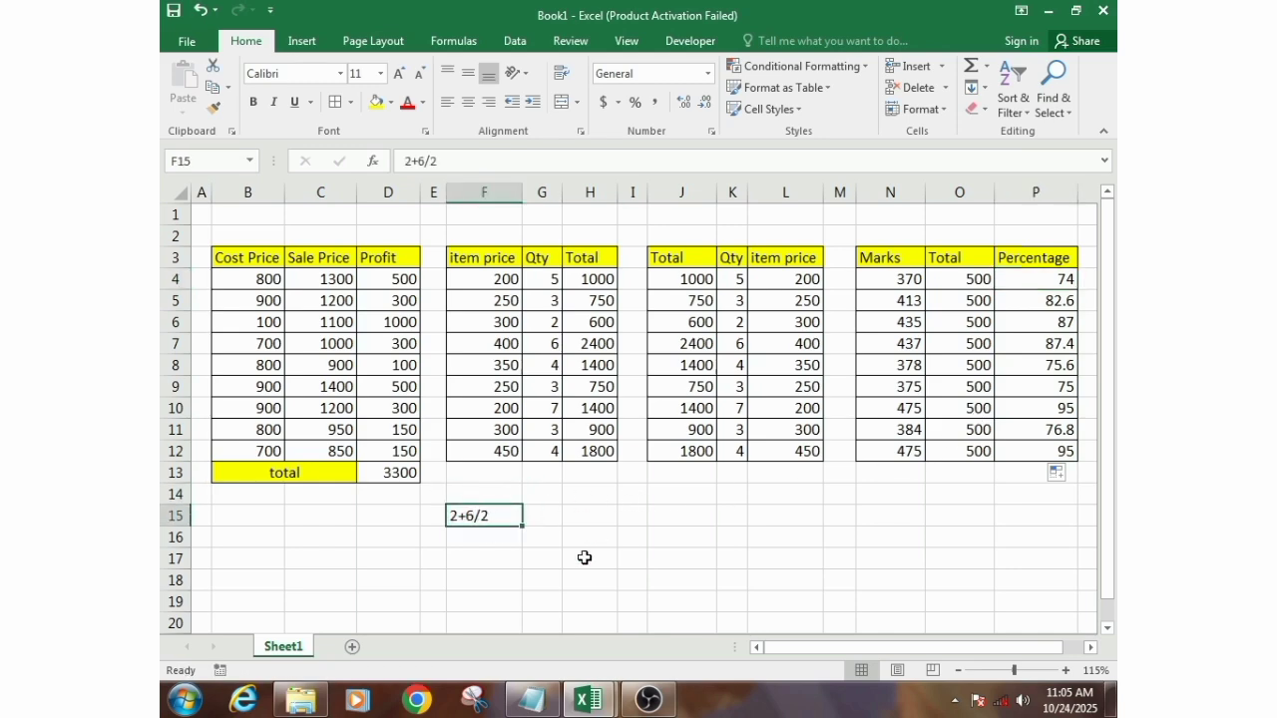
scroll(580, 549, down, 1)
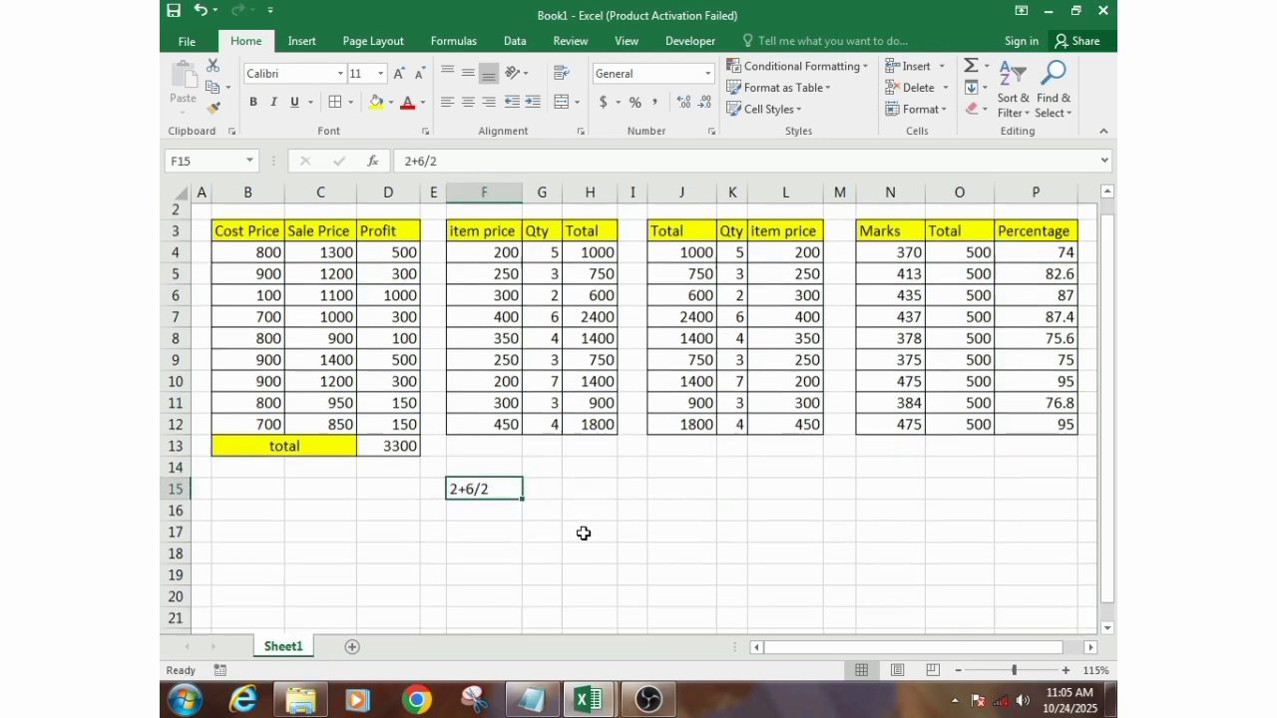
scroll(586, 537, up, 1)
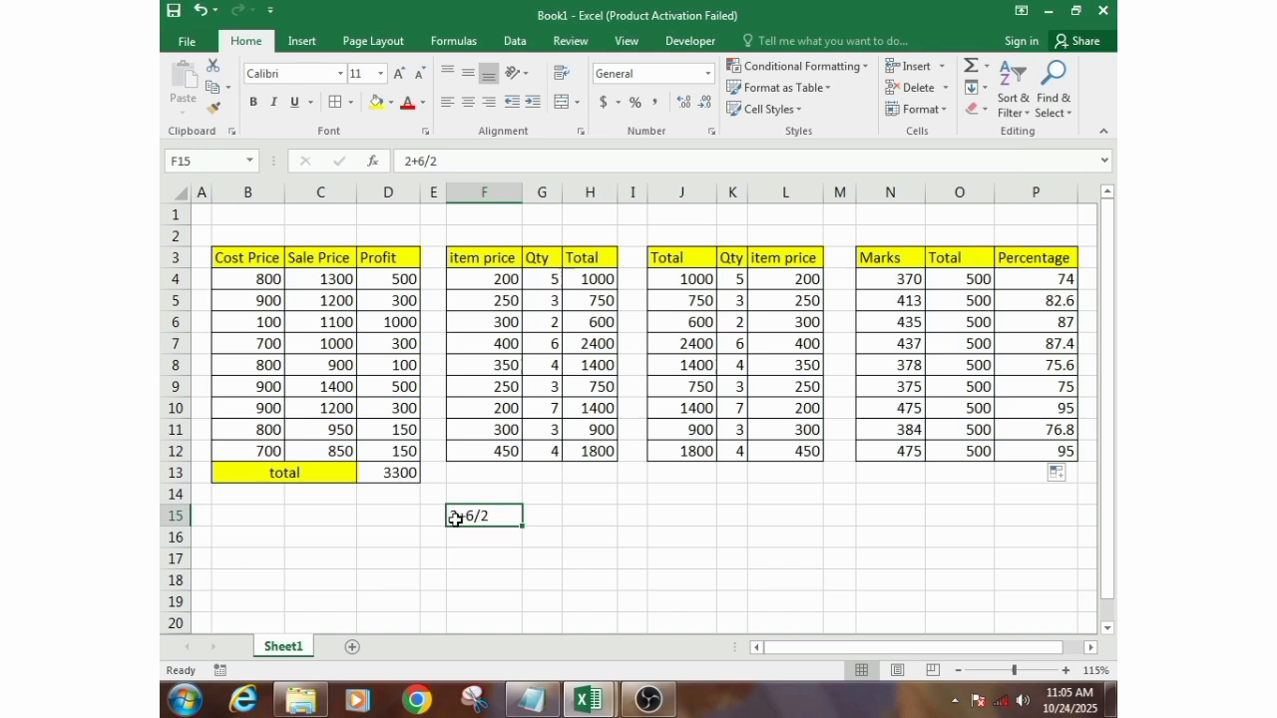
click(479, 532)
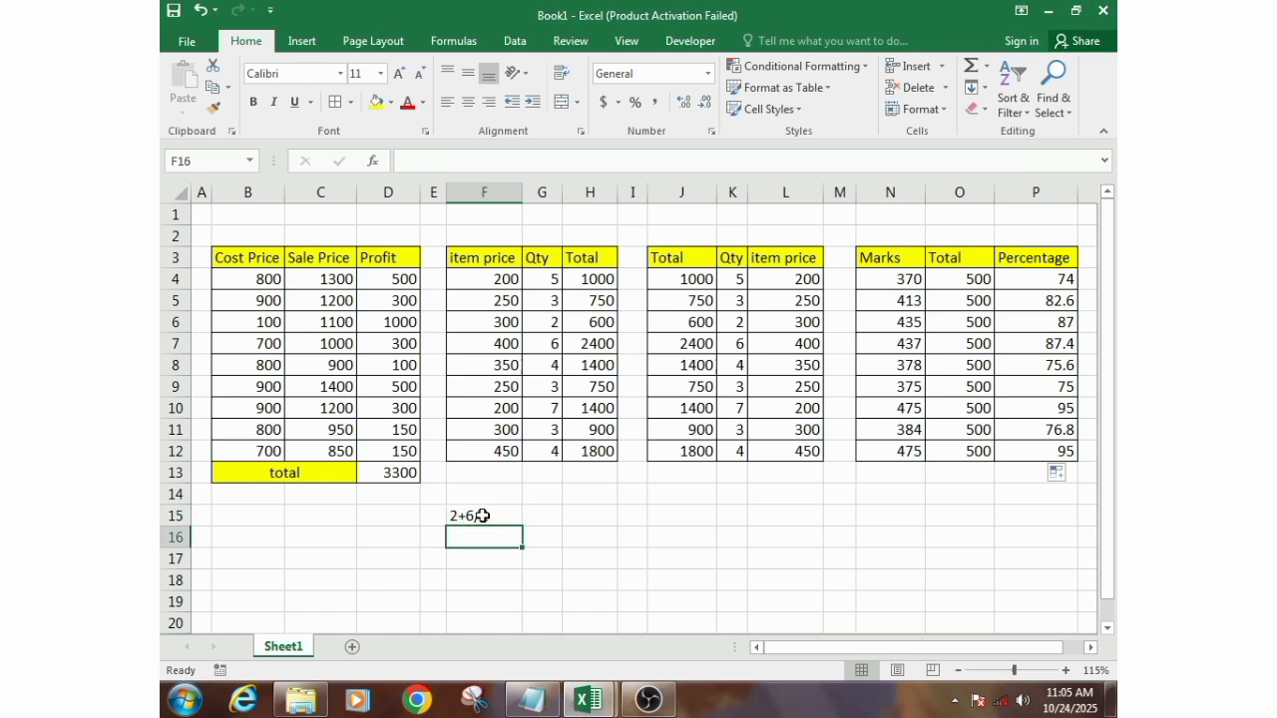
click(481, 515)
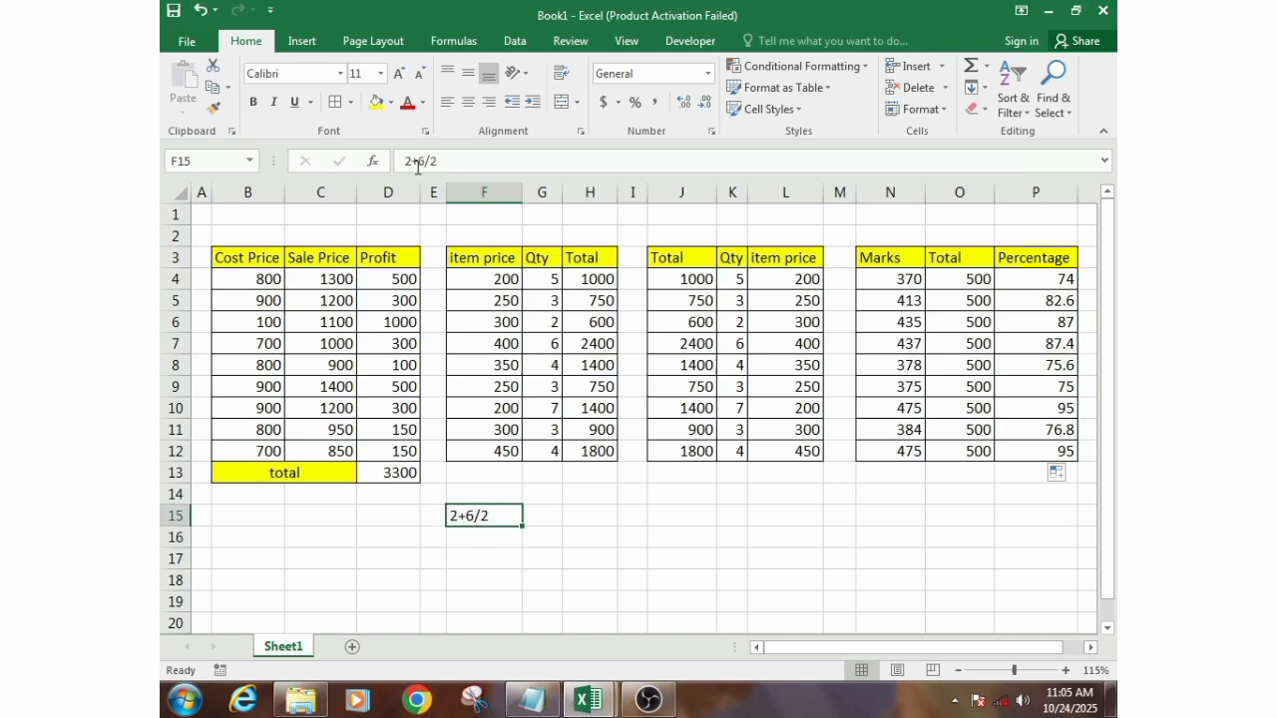
double_click(457, 523)
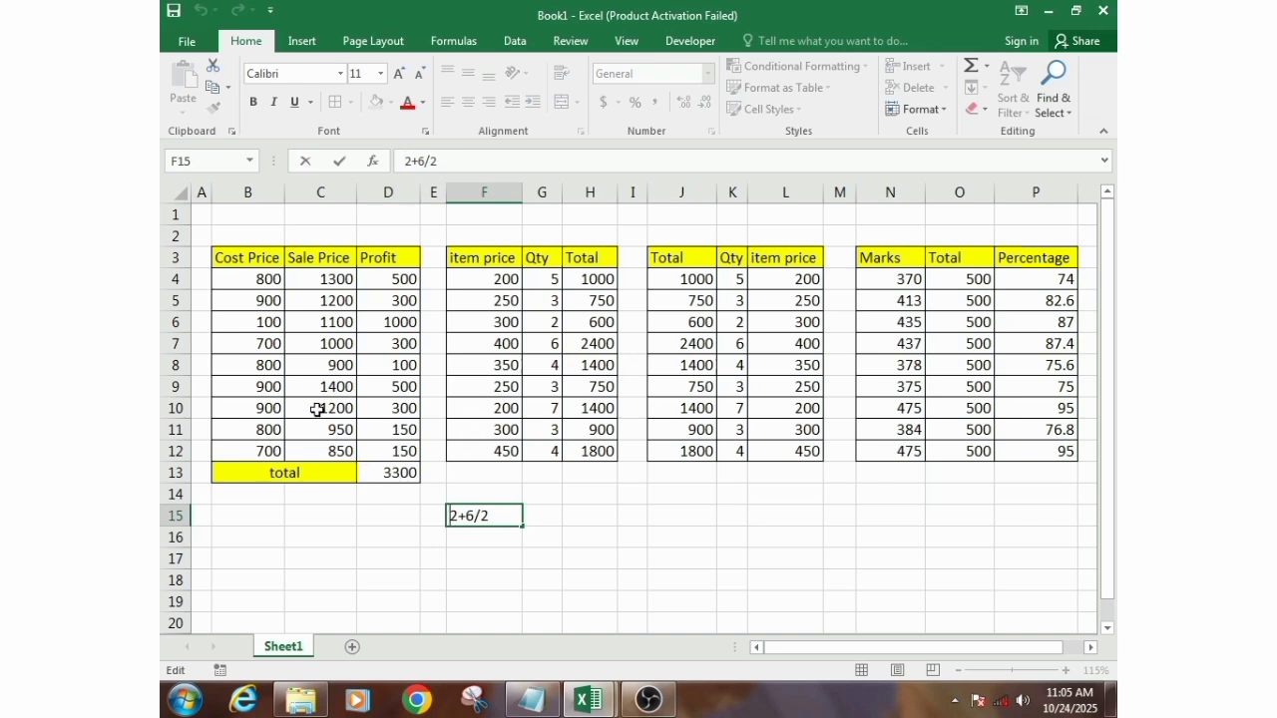
text(=)
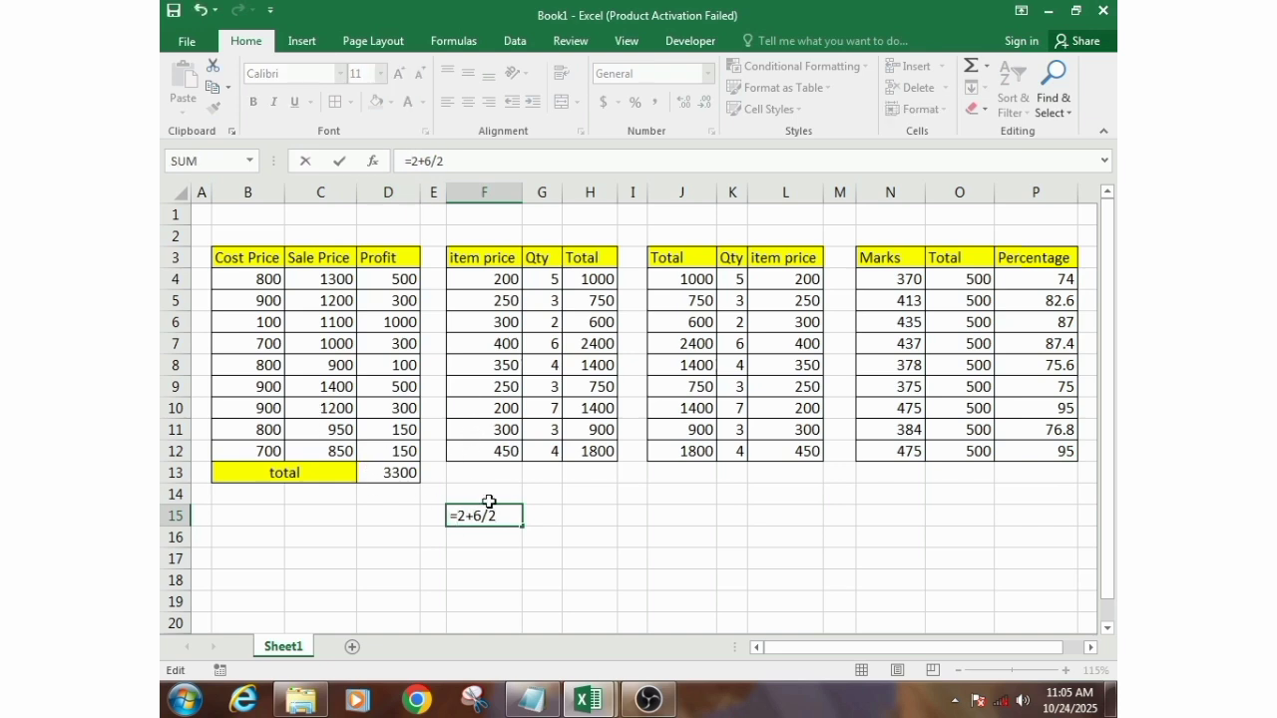
drag(461, 522, 496, 521)
click(461, 518)
key(Return)
Examine the parts of the formula in F15, including the 6/2 division, and leave it as it is
click(461, 517)
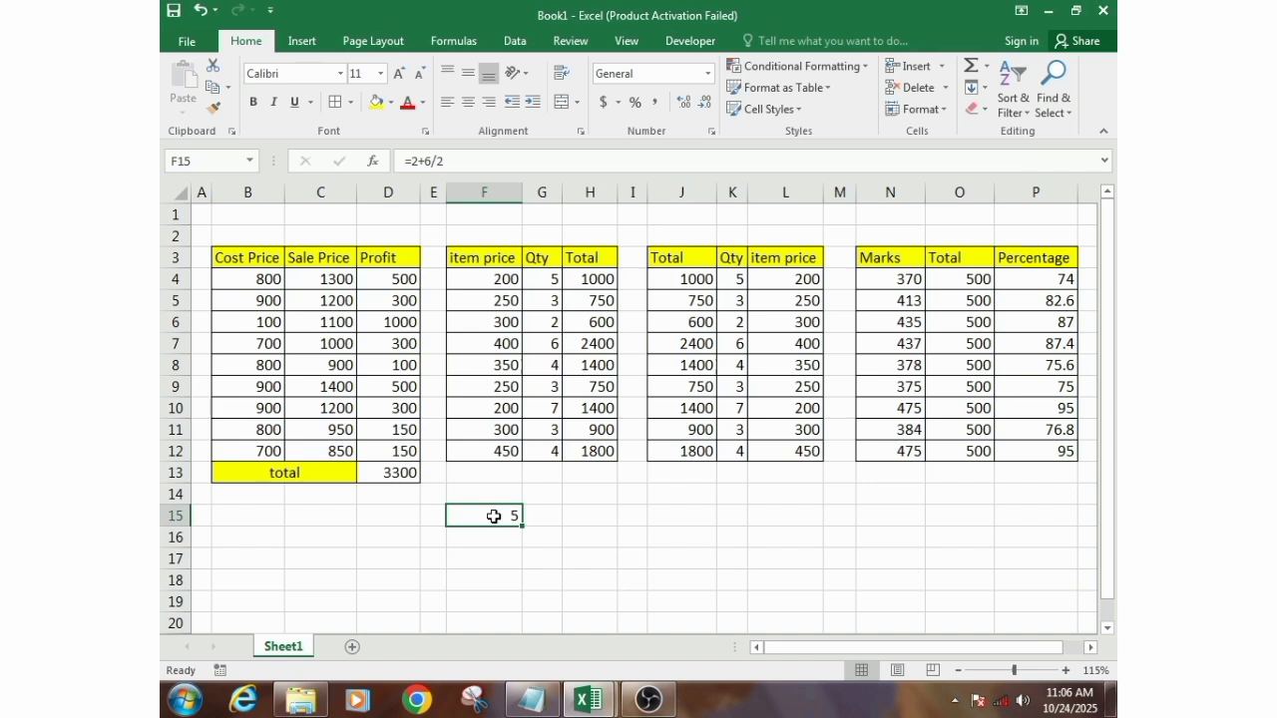
click(416, 172)
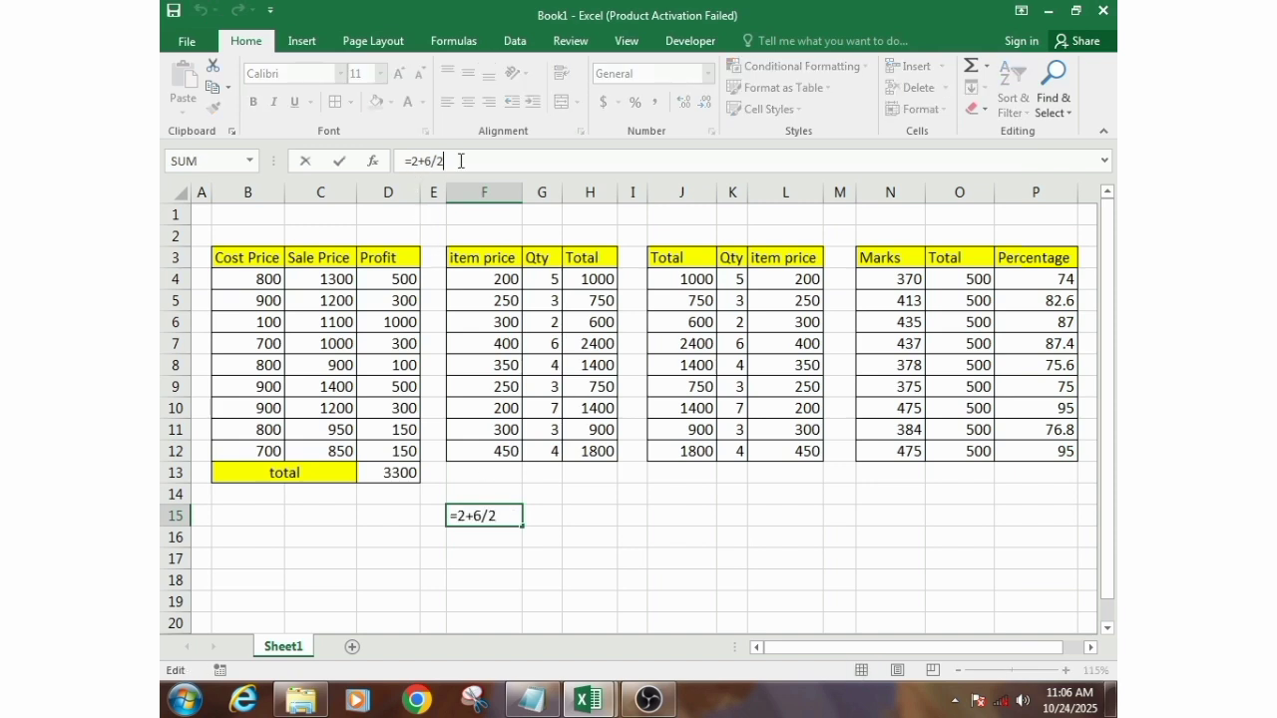
drag(422, 172, 442, 171)
click(410, 167)
key(Return)
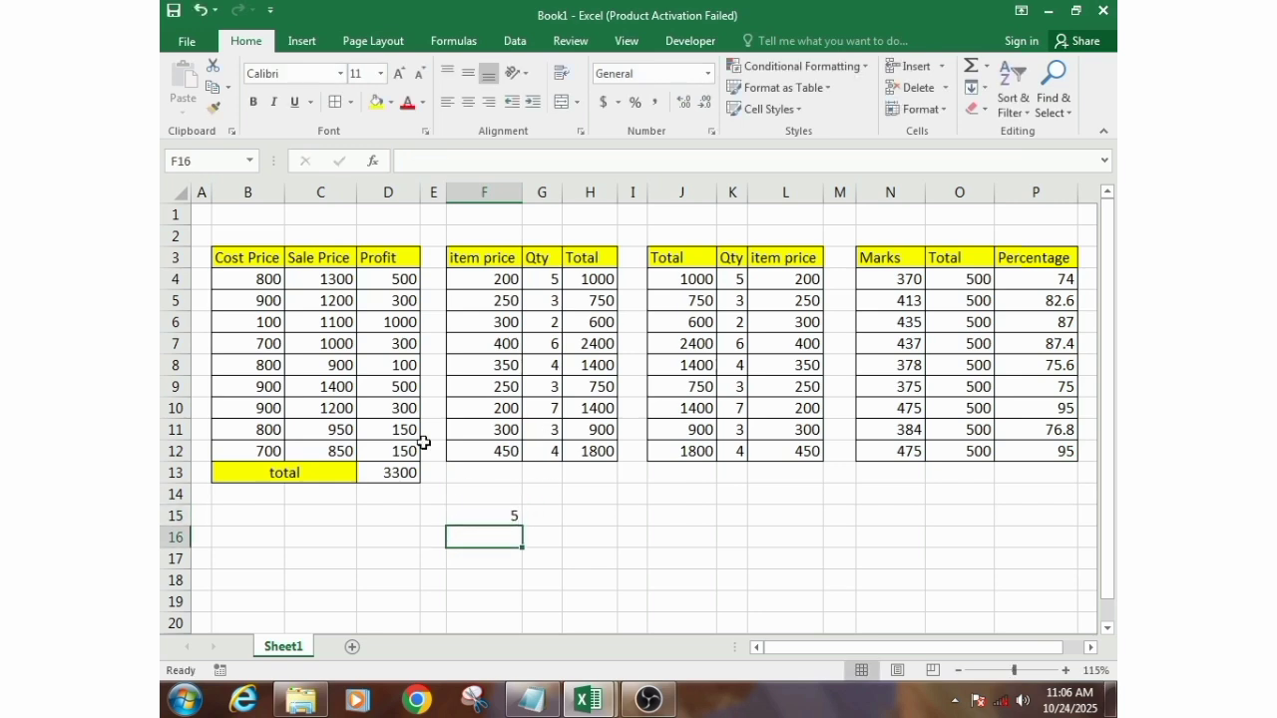
Save the workbook to the Desktop as an Excel Workbook named p1
click(482, 435)
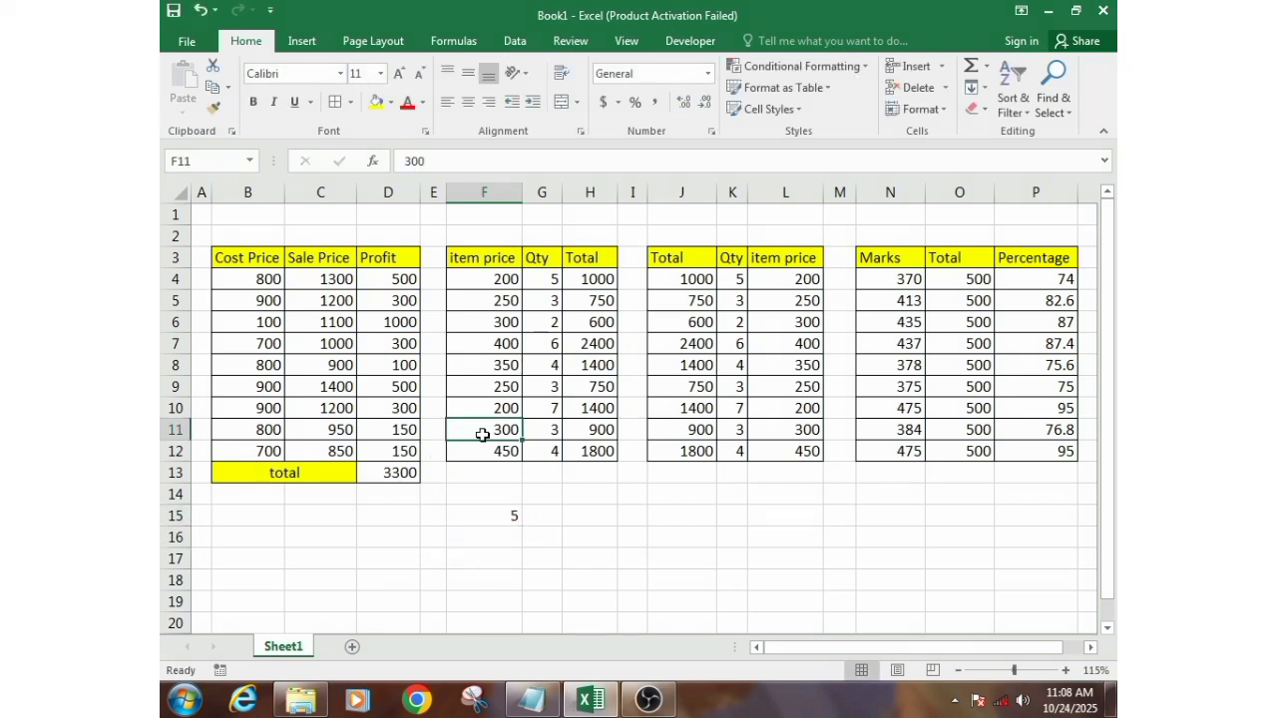
click(189, 42)
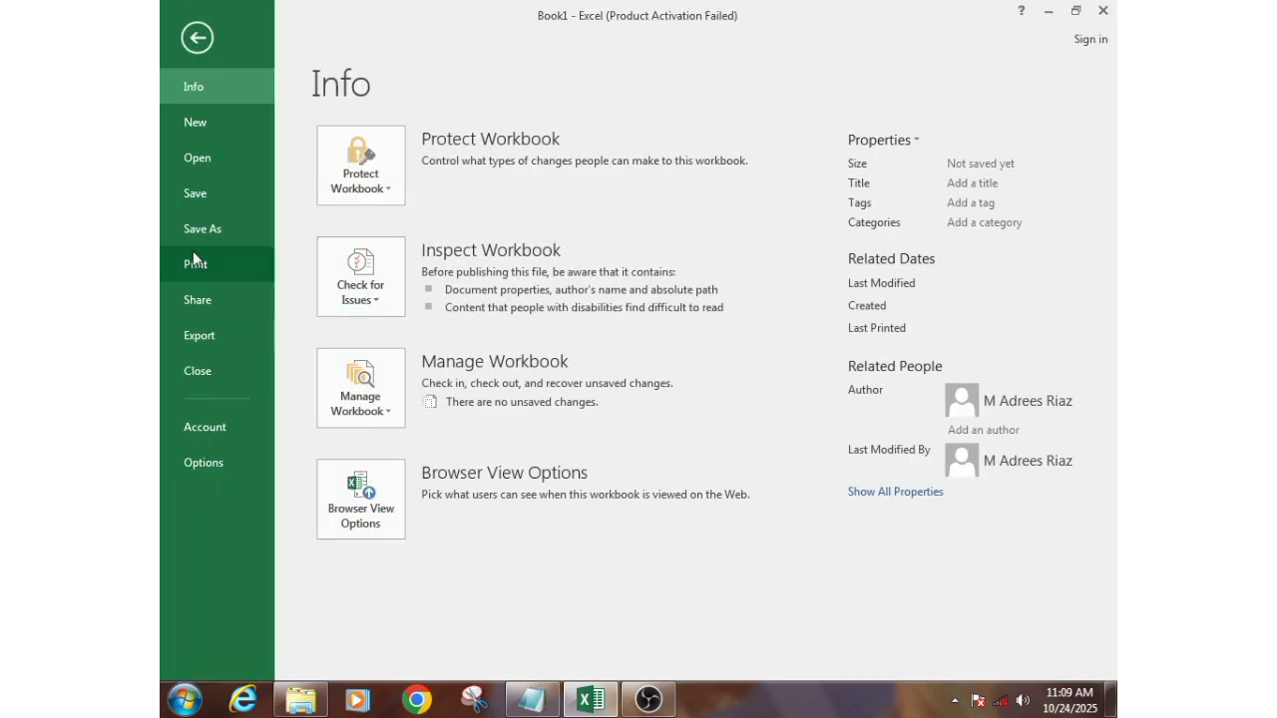
click(211, 227)
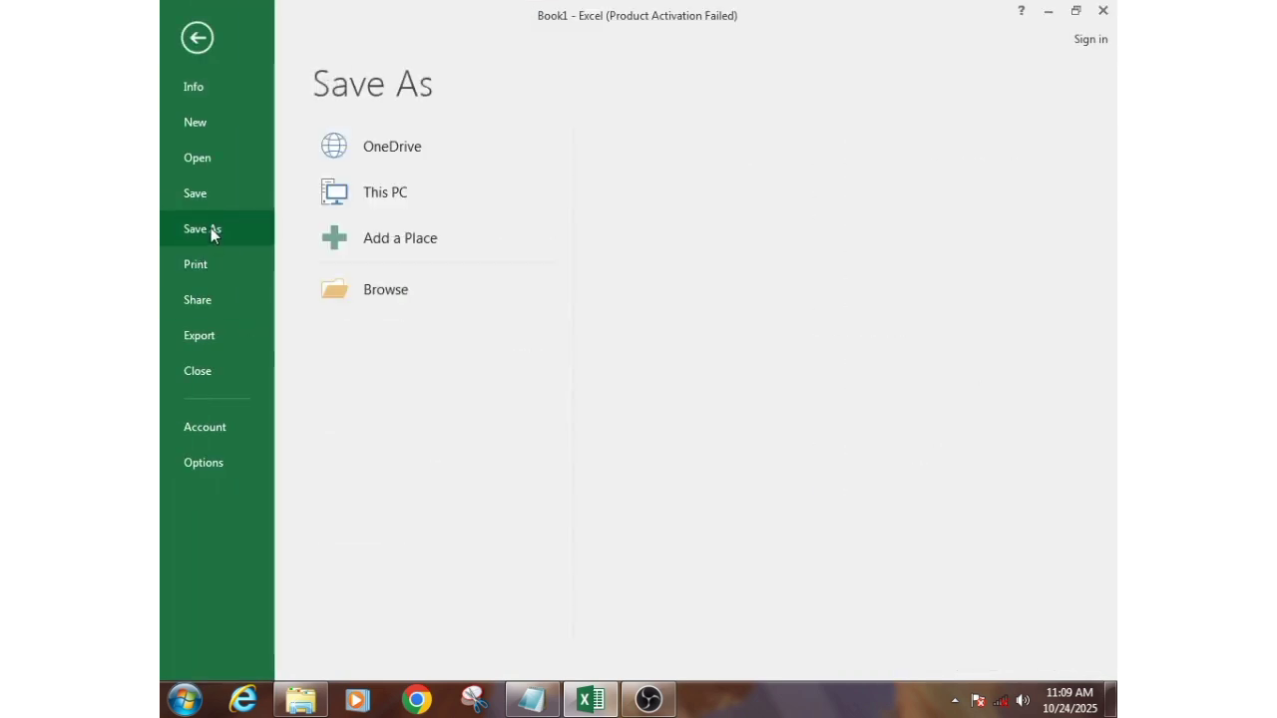
click(377, 302)
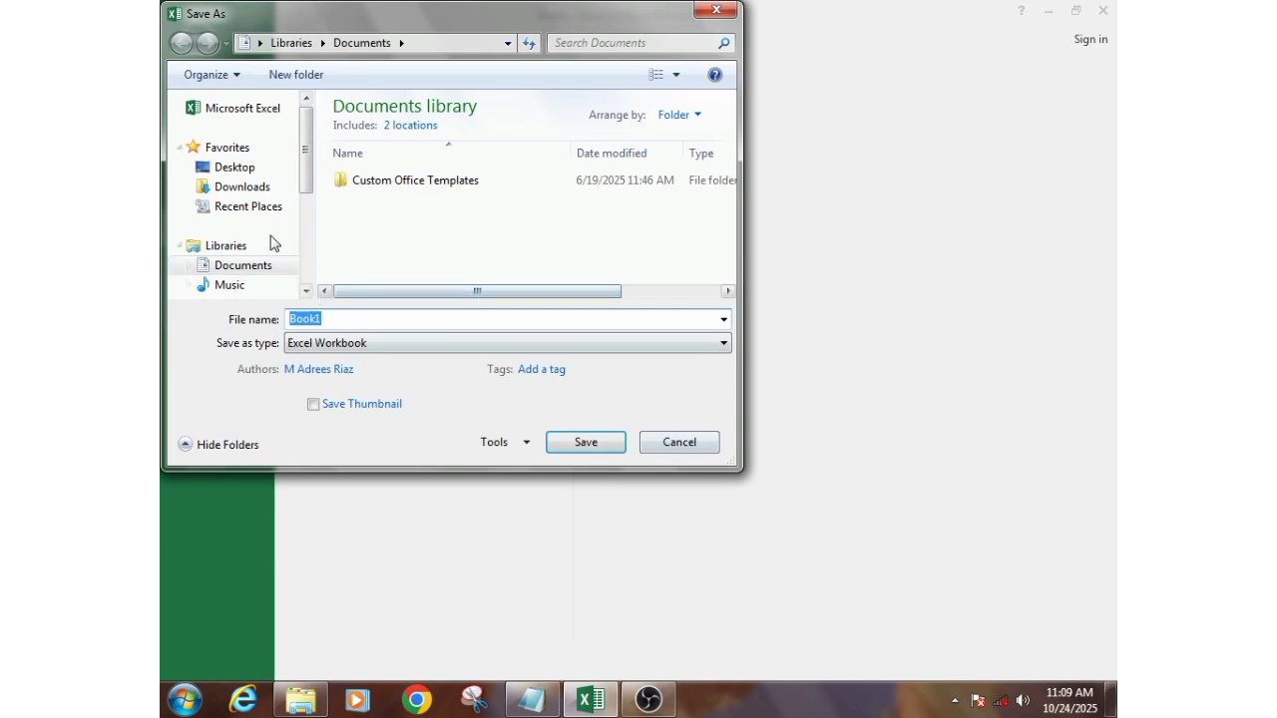
click(237, 167)
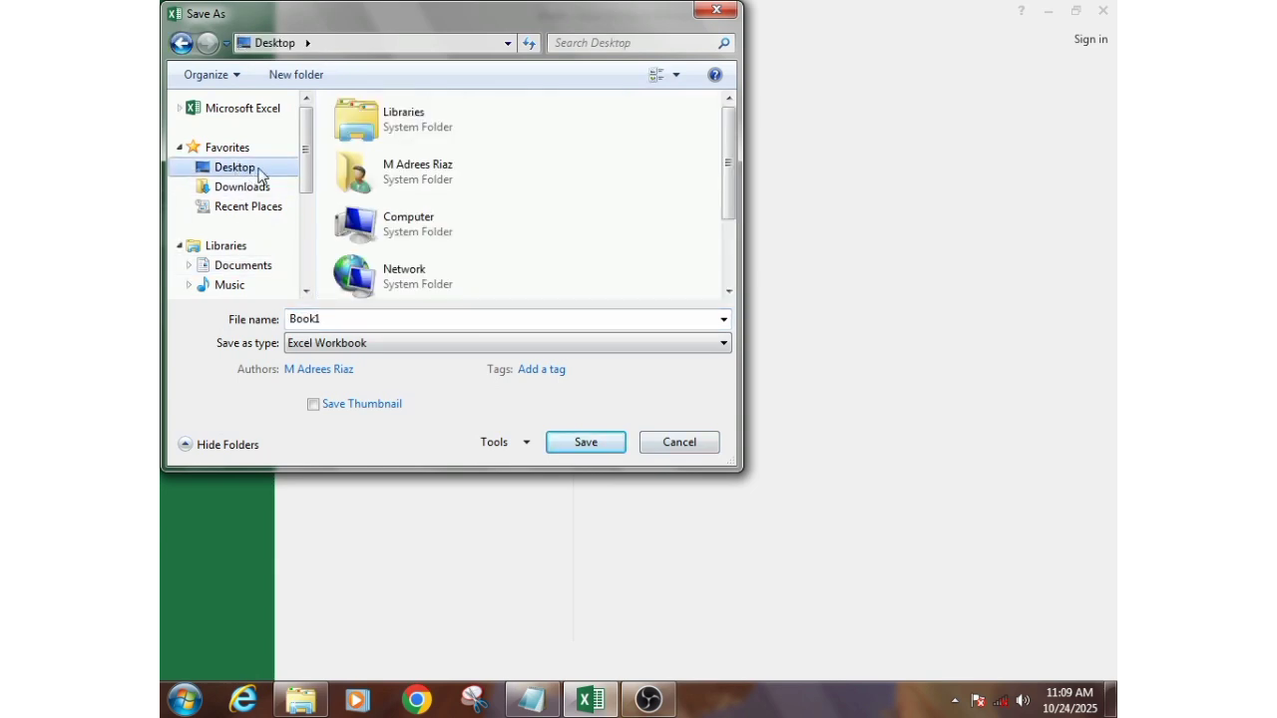
click(340, 318)
text(p)
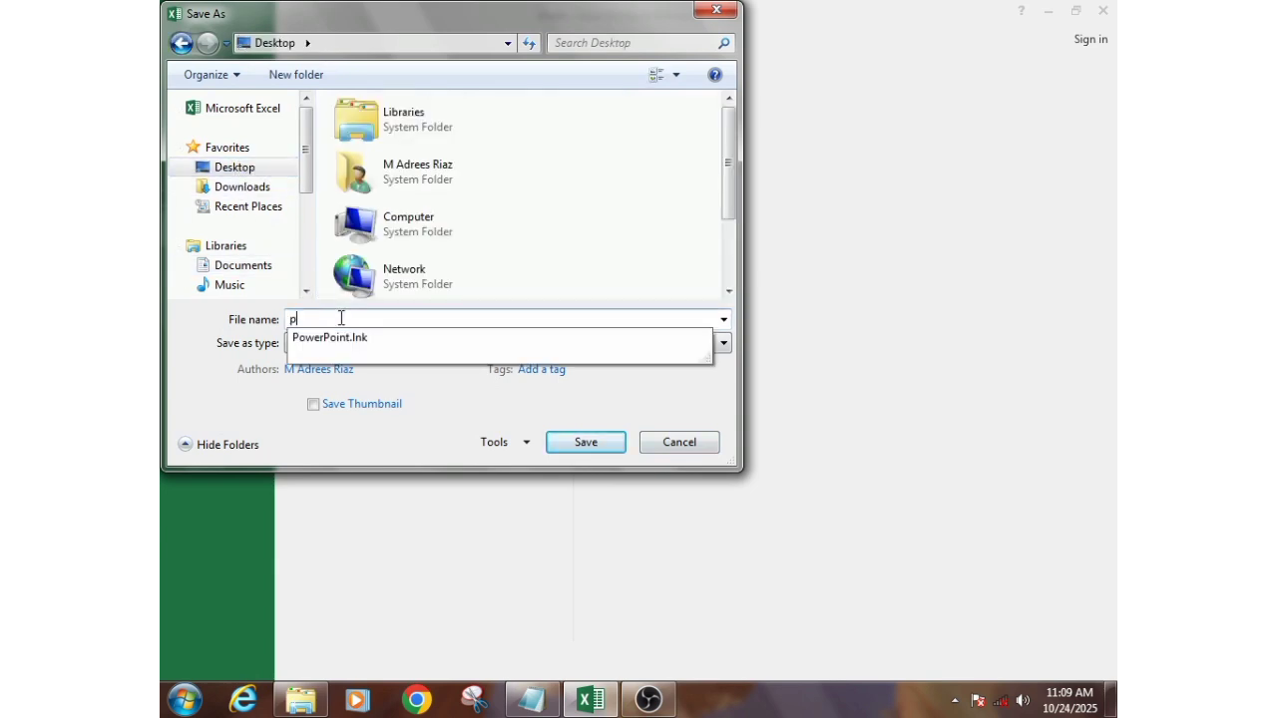
text(1)
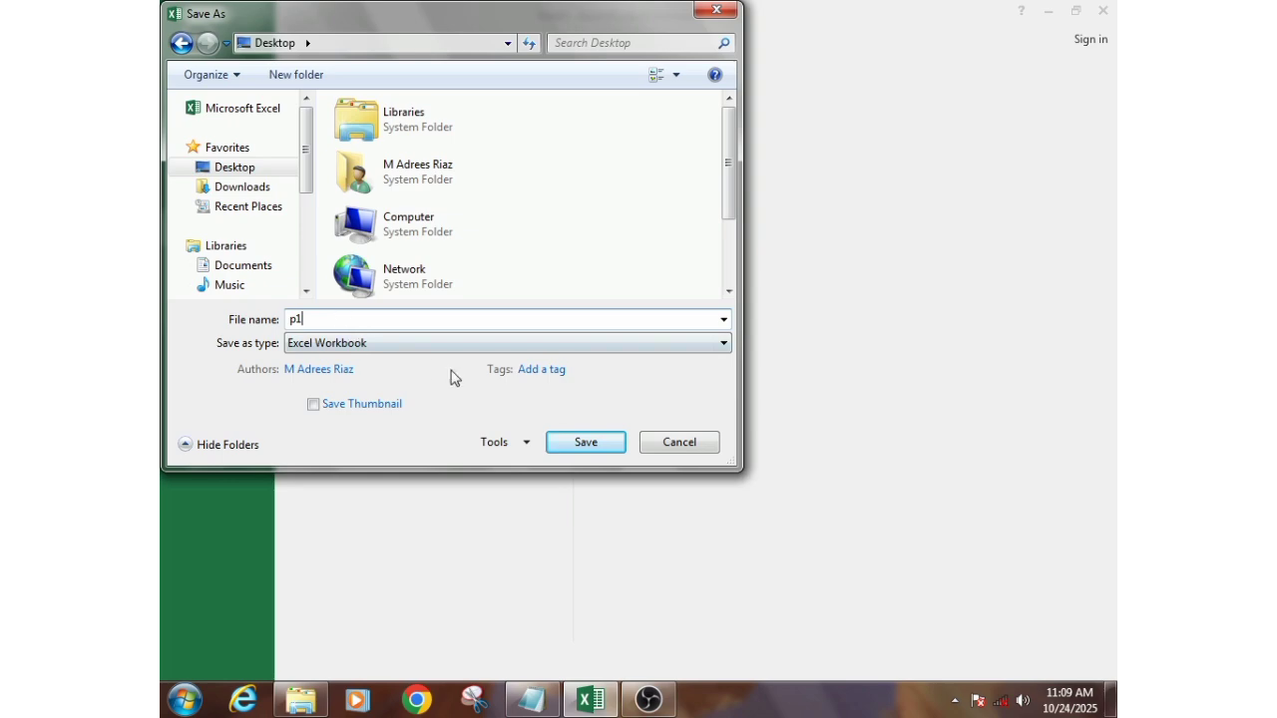
click(584, 445)
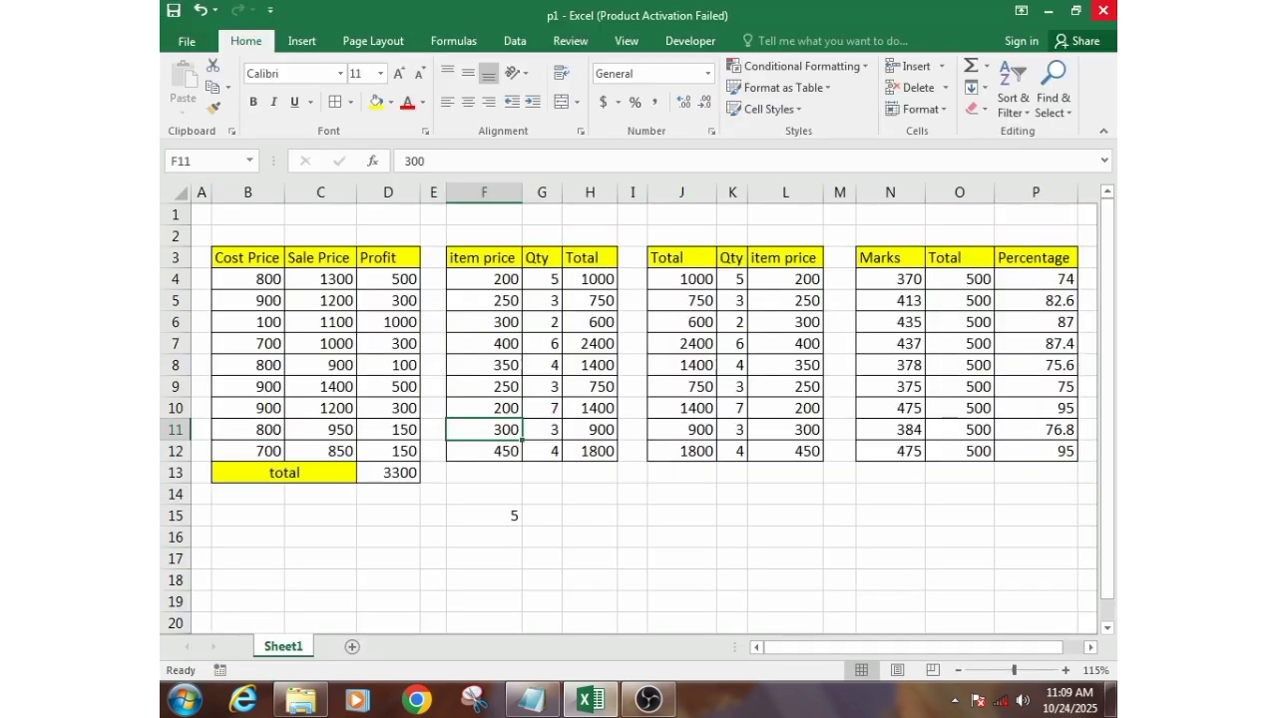
Close the workbook, reopen the file p1 from the desktop and dismiss the Office activation wizard
click(1102, 10)
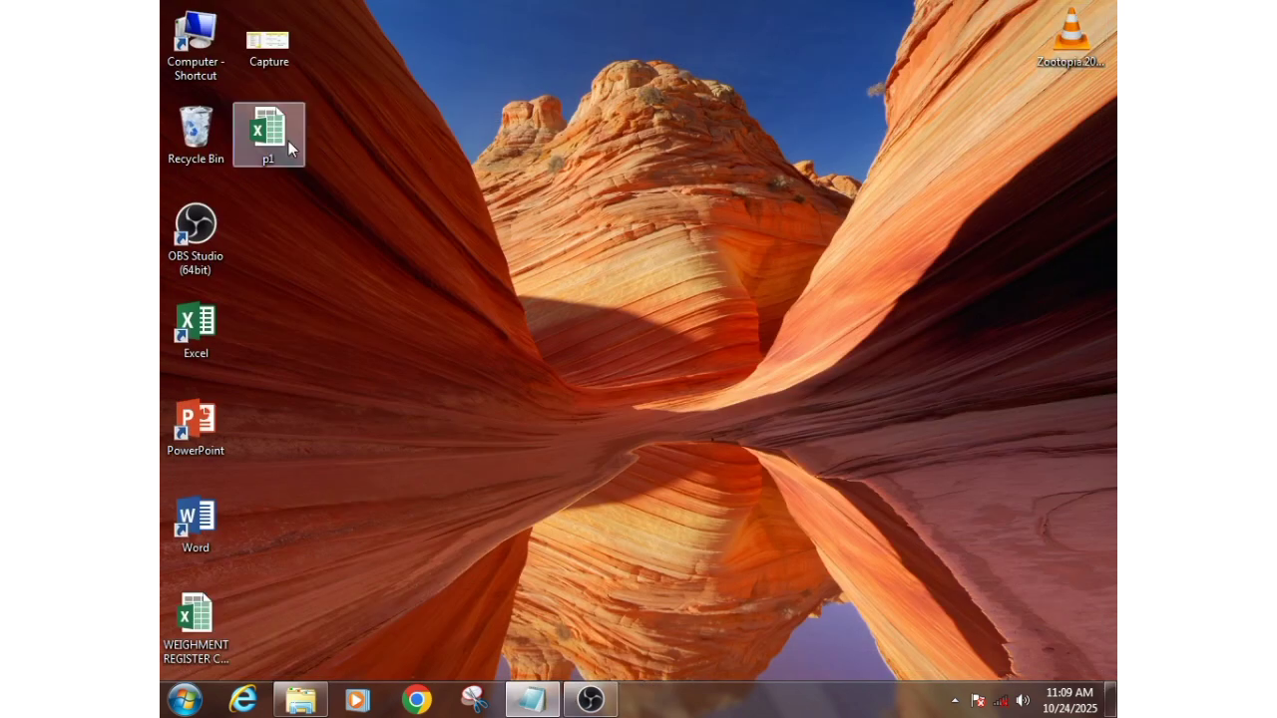
double_click(267, 132)
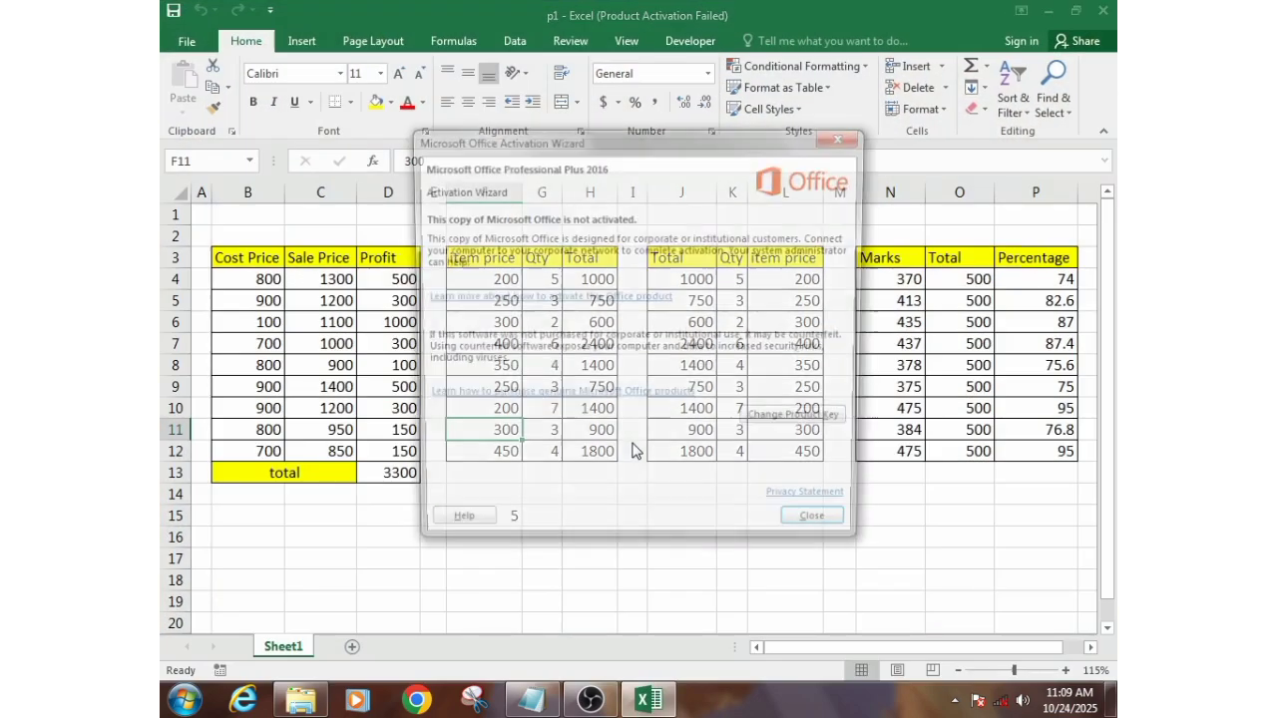
click(824, 530)
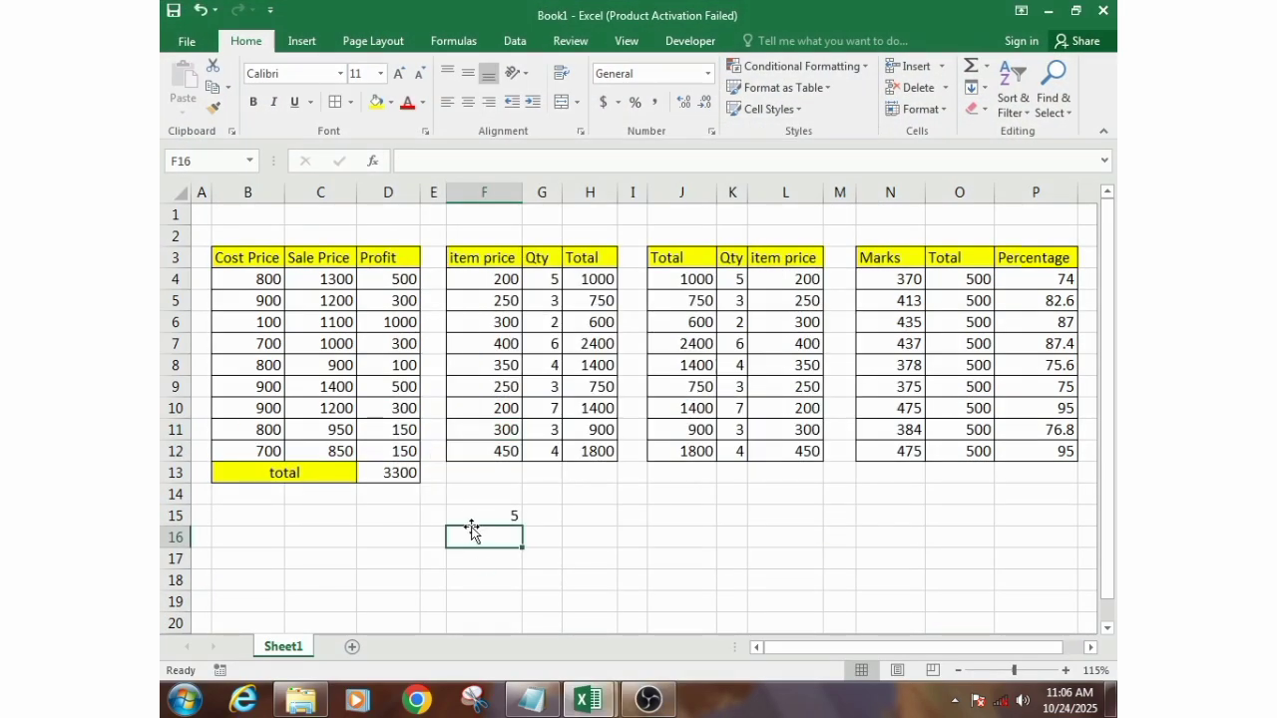
Inspect the formula in F15 and select the Profit header in D3
click(471, 515)
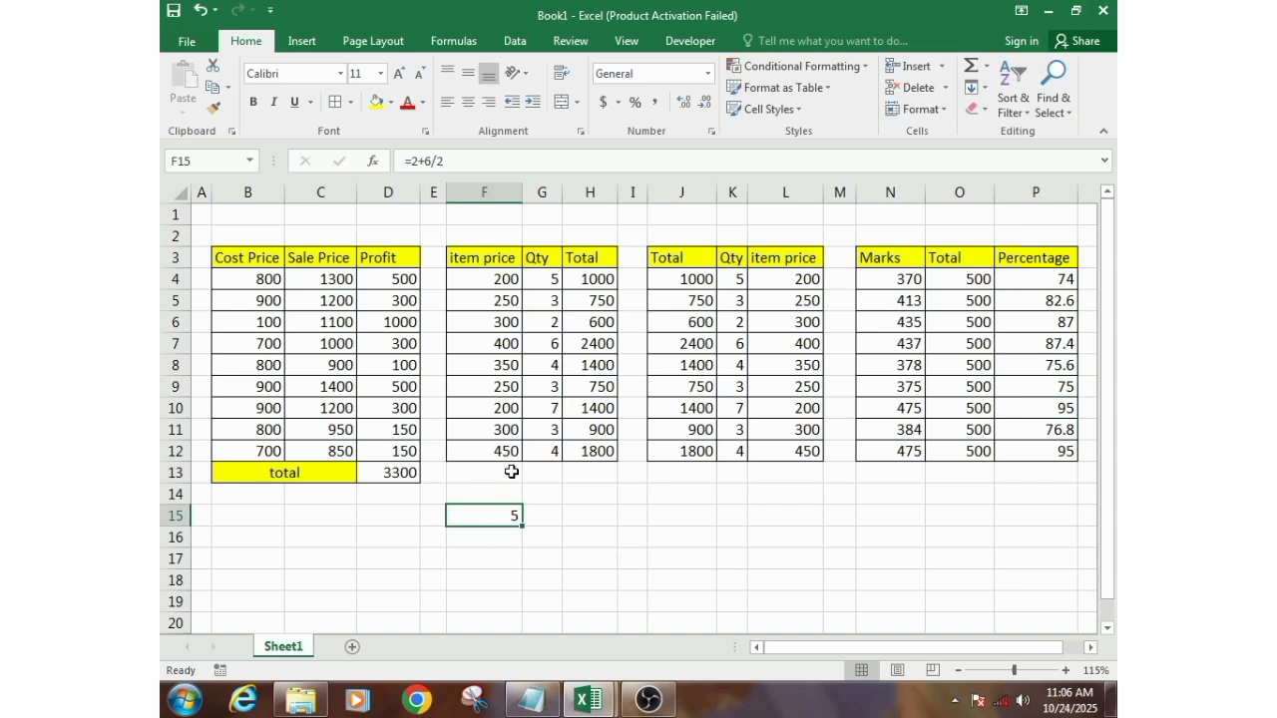
click(433, 266)
click(401, 259)
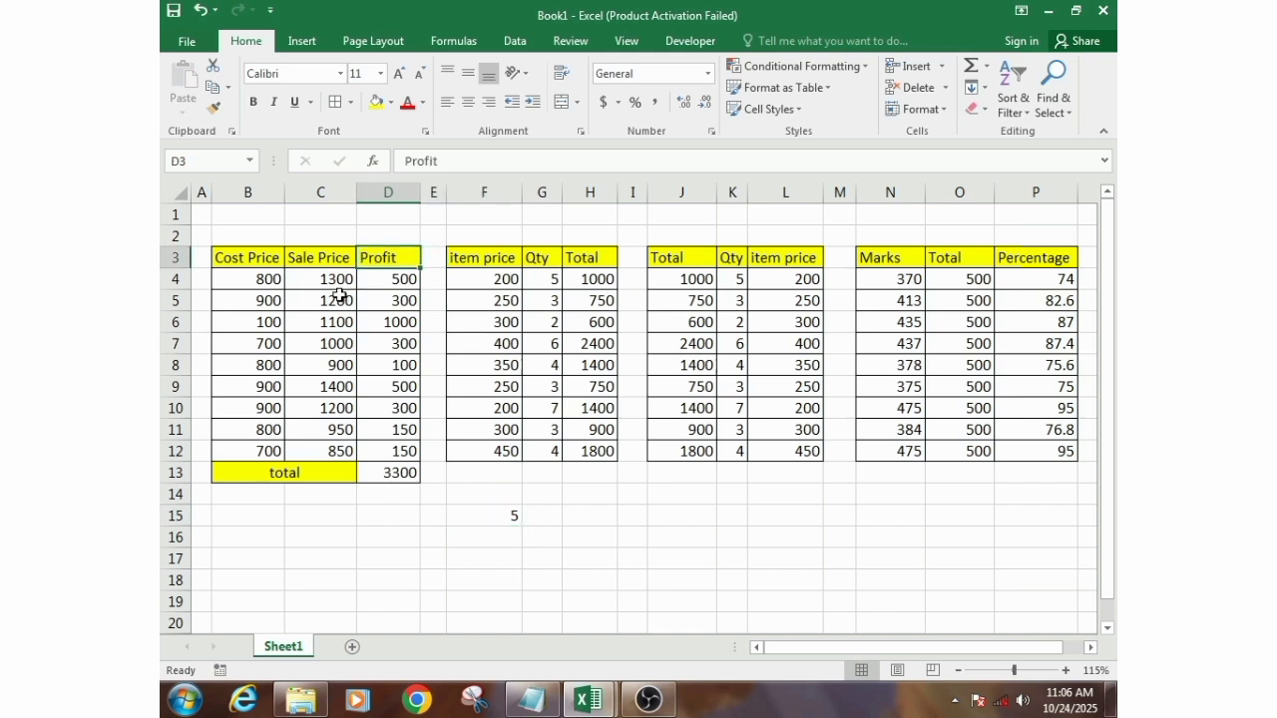